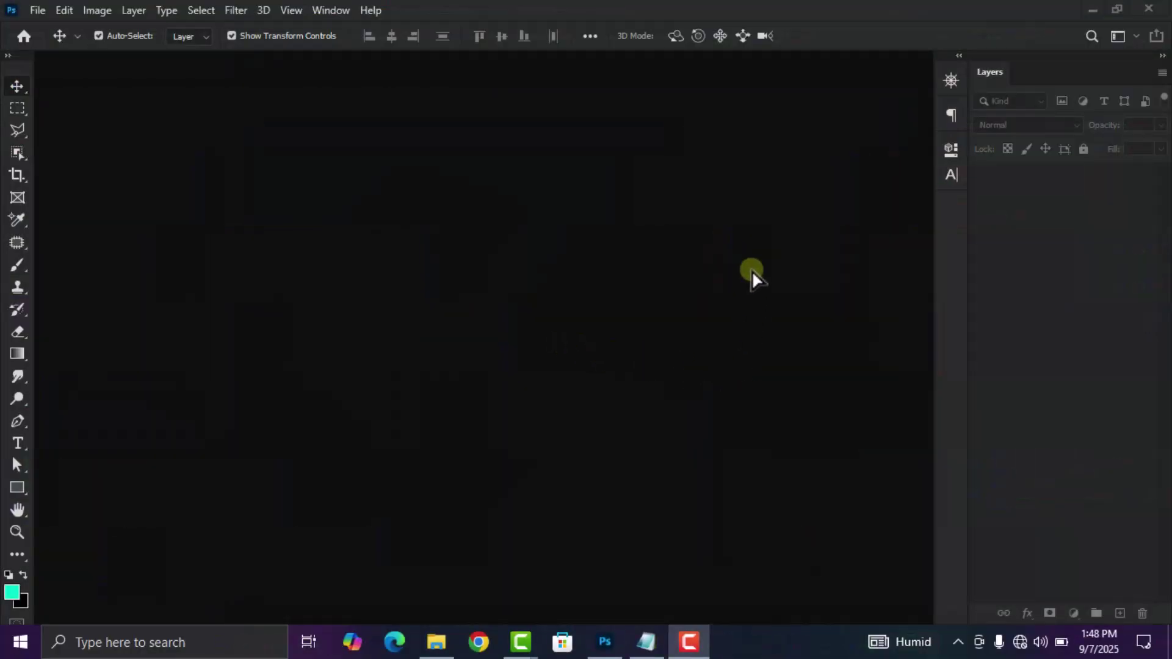
# Create a new 8 × 9 inch, 300 ppi document named 'Creative flyer'
pyautogui.click(33, 11)
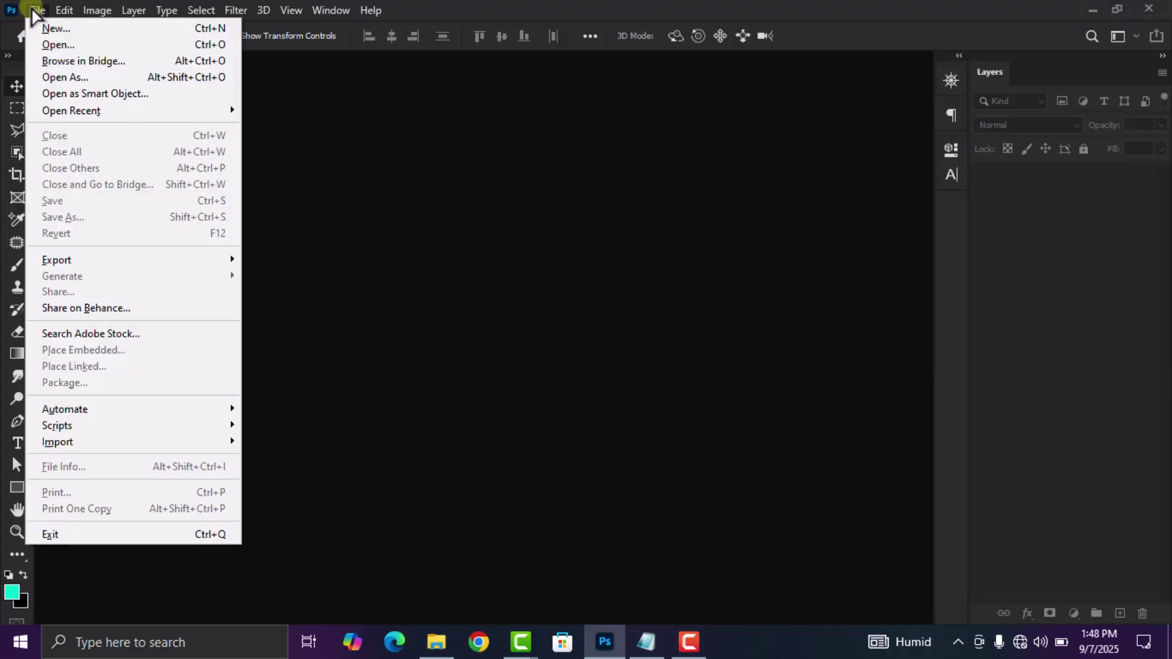
pyautogui.click(50, 29)
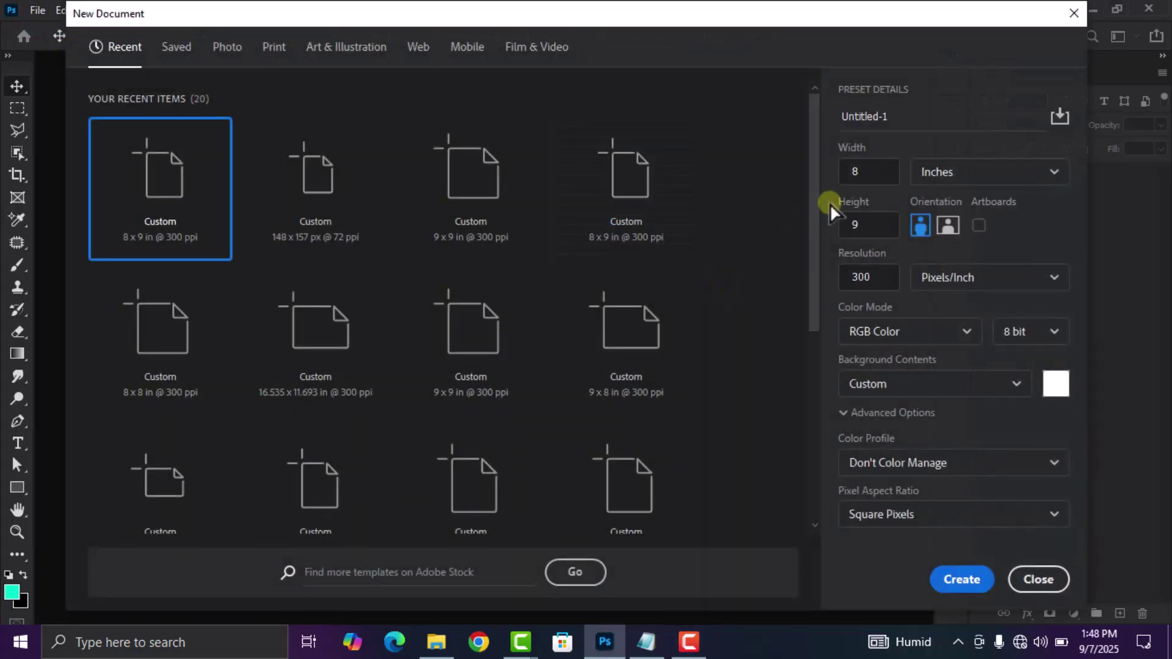
pyautogui.click(912, 113)
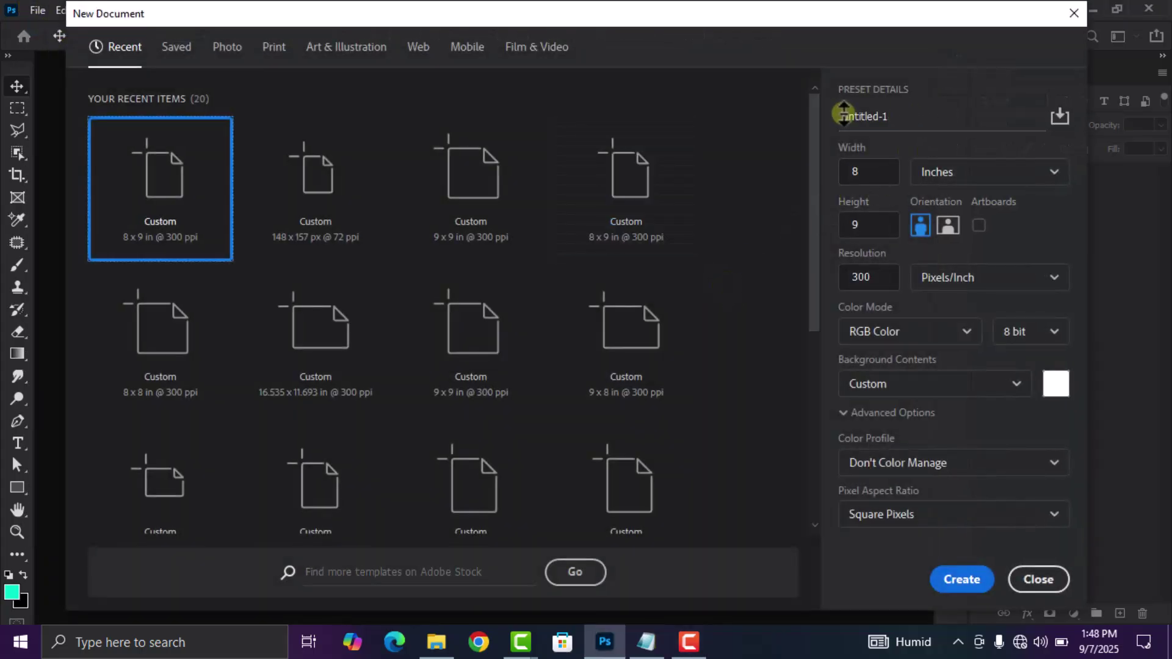
pyautogui.moveTo(890, 116); pyautogui.dragTo(845, 116)
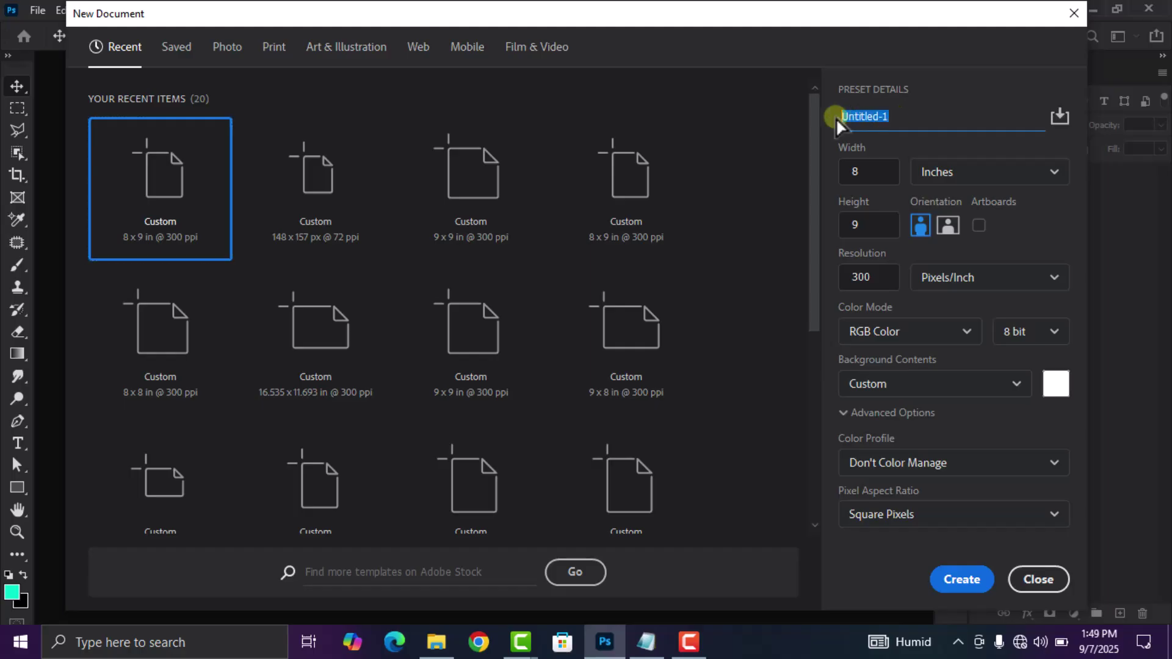
pyautogui.write('Crea')
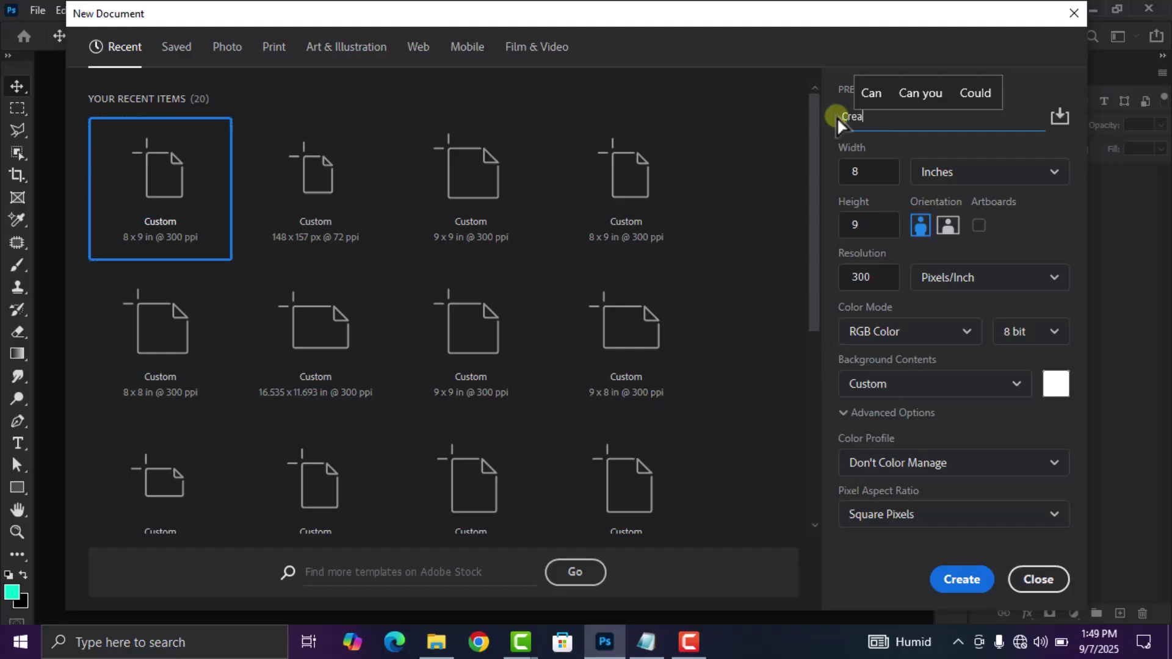
pyautogui.write('tive flyer')
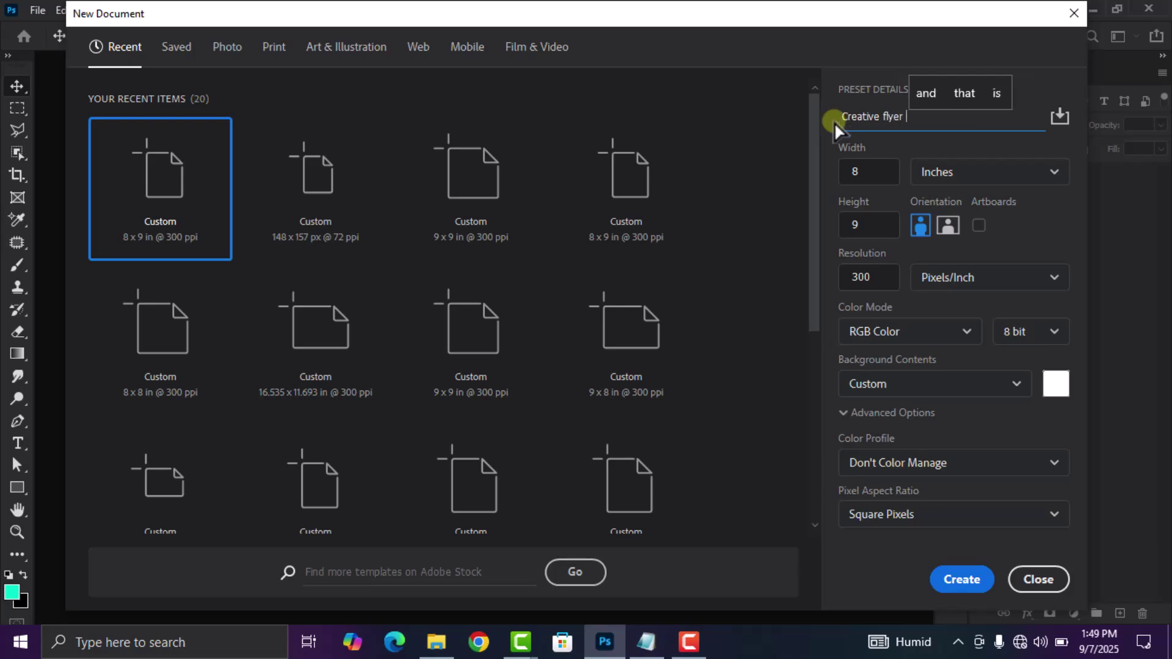
pyautogui.click(848, 171)
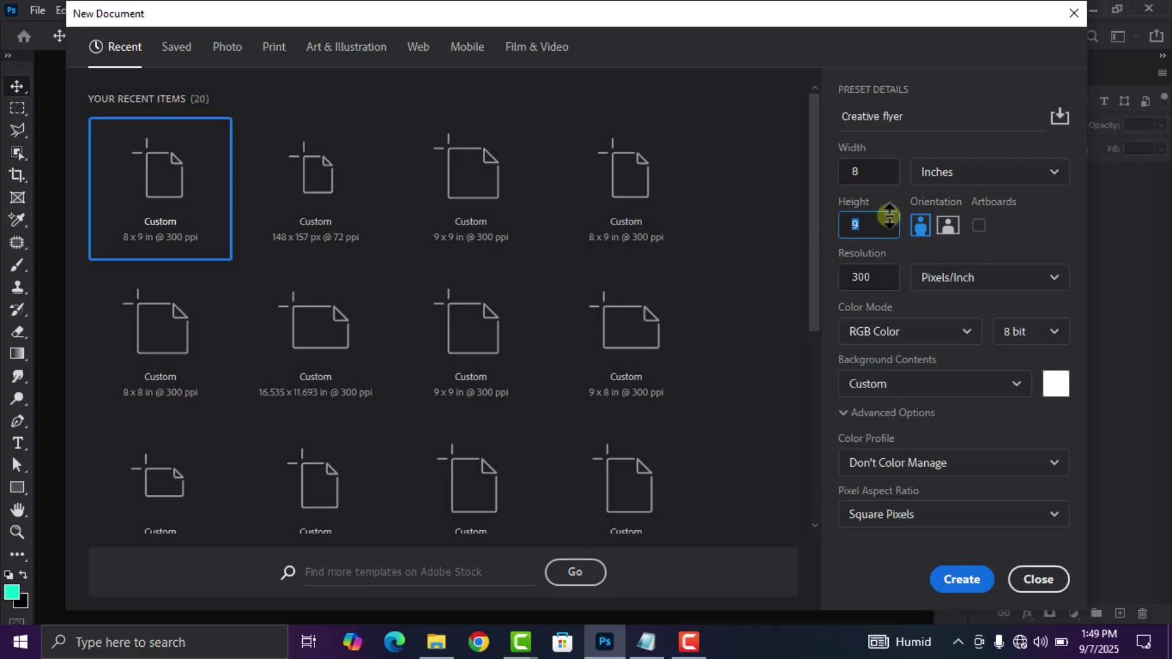
pyautogui.click(1022, 181)
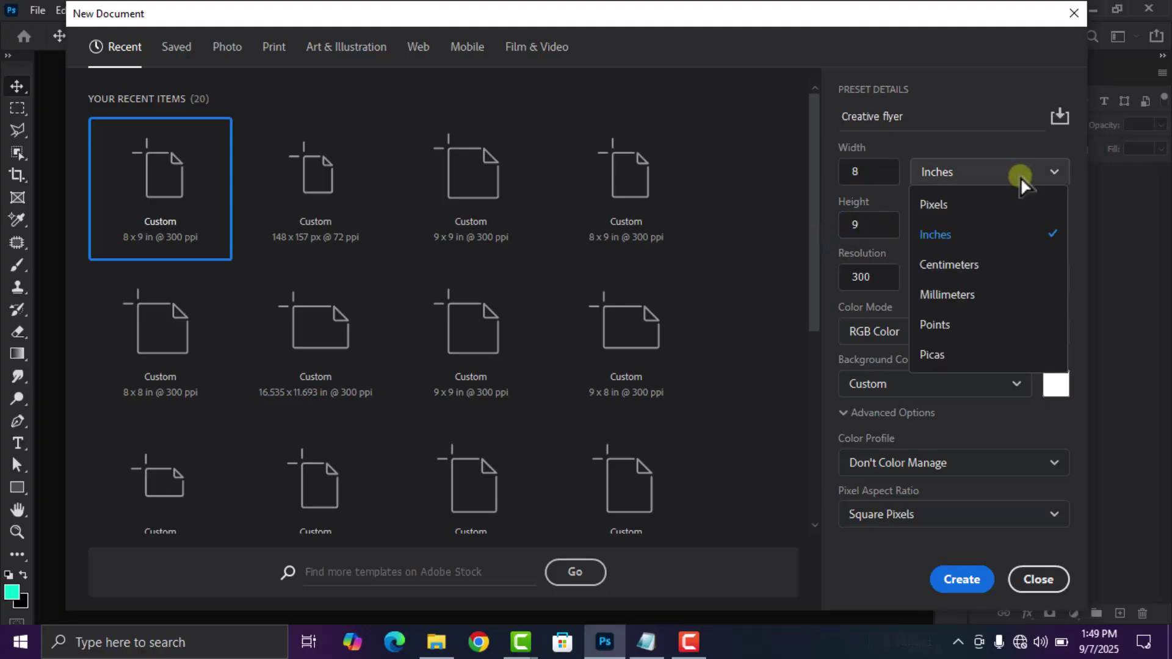
pyautogui.click(950, 233)
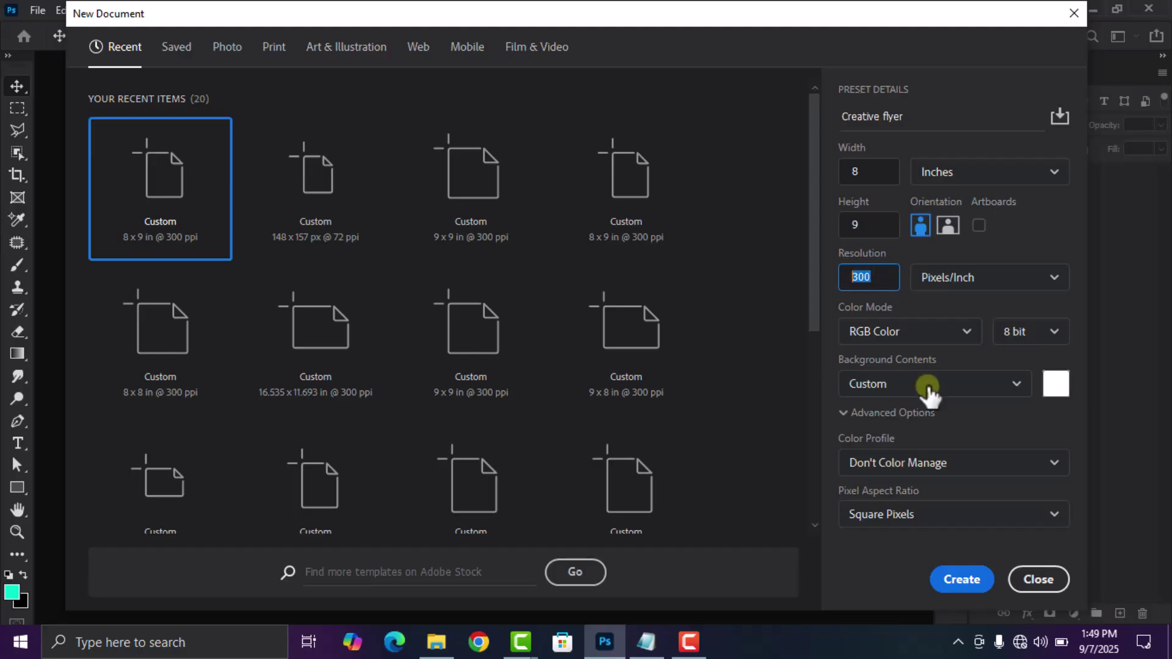
pyautogui.click(958, 583)
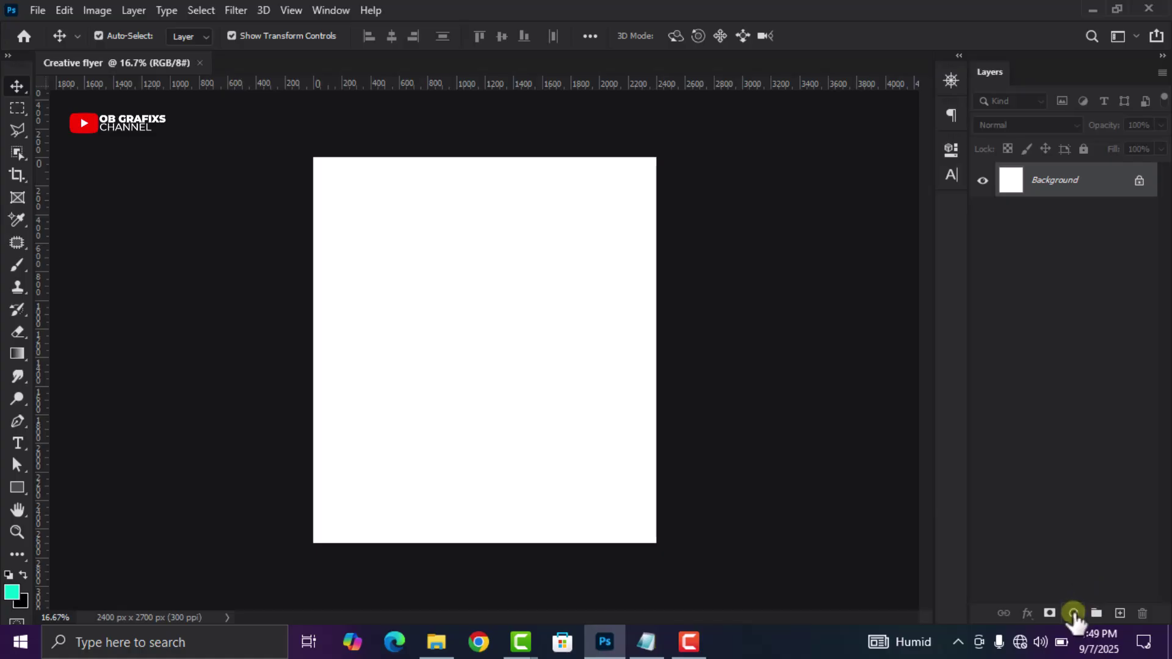
# Add a Solid Color fill layer in yellow f3d073
pyautogui.click(1073, 613)
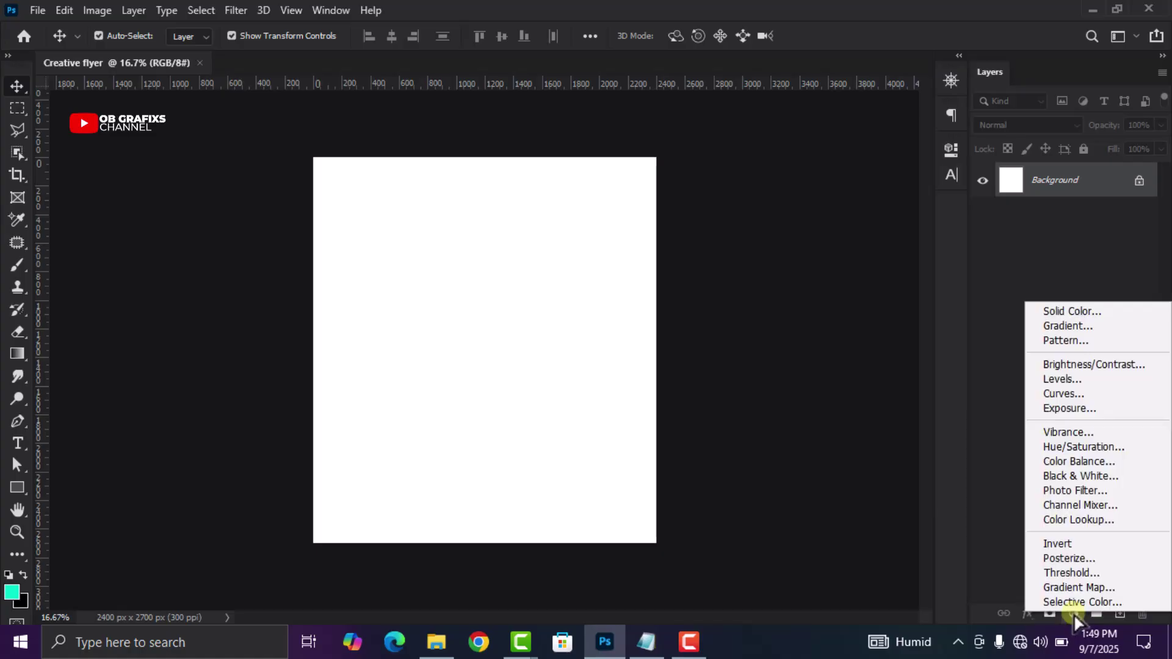
pyautogui.click(1076, 310)
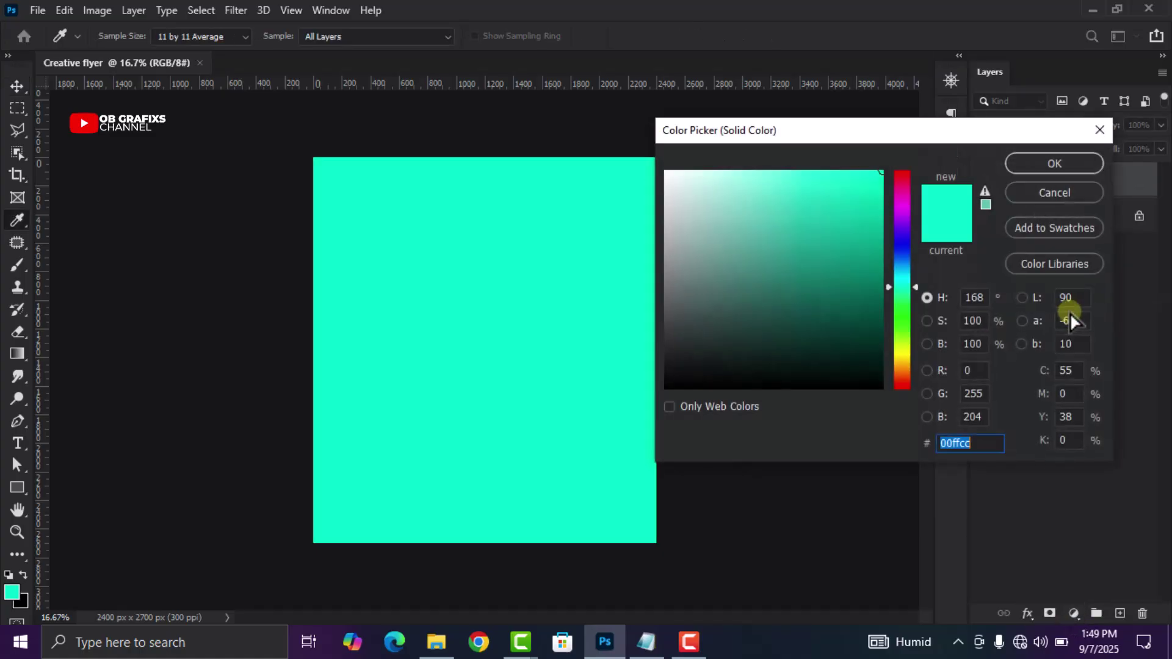
pyautogui.write('f')
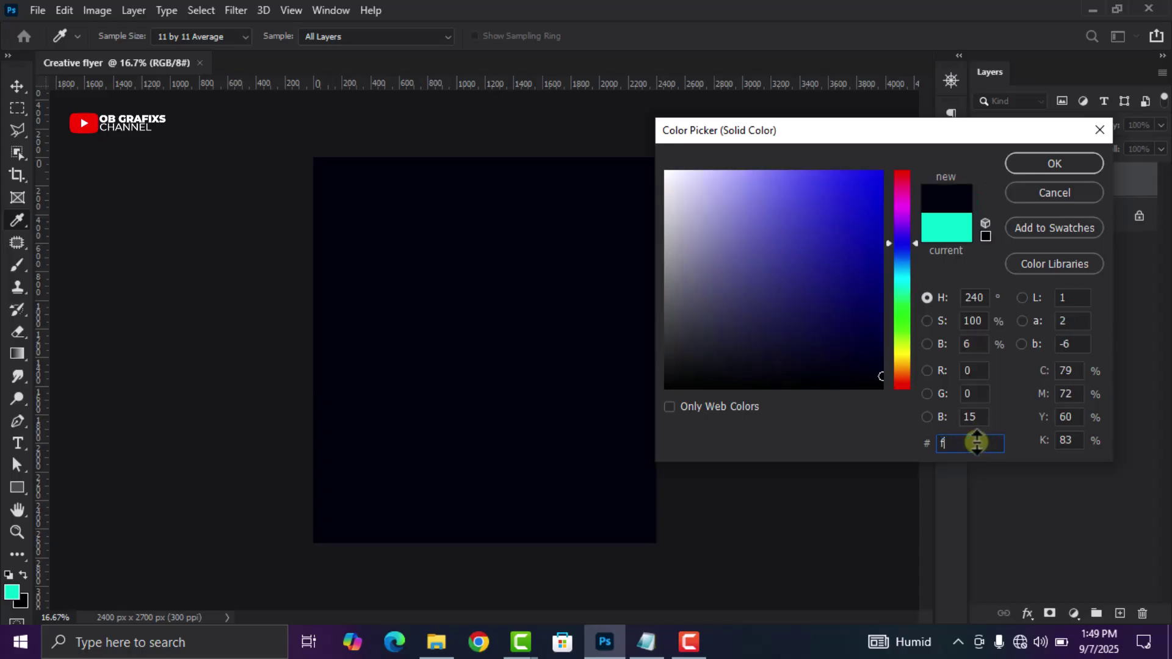
pyautogui.write('3')
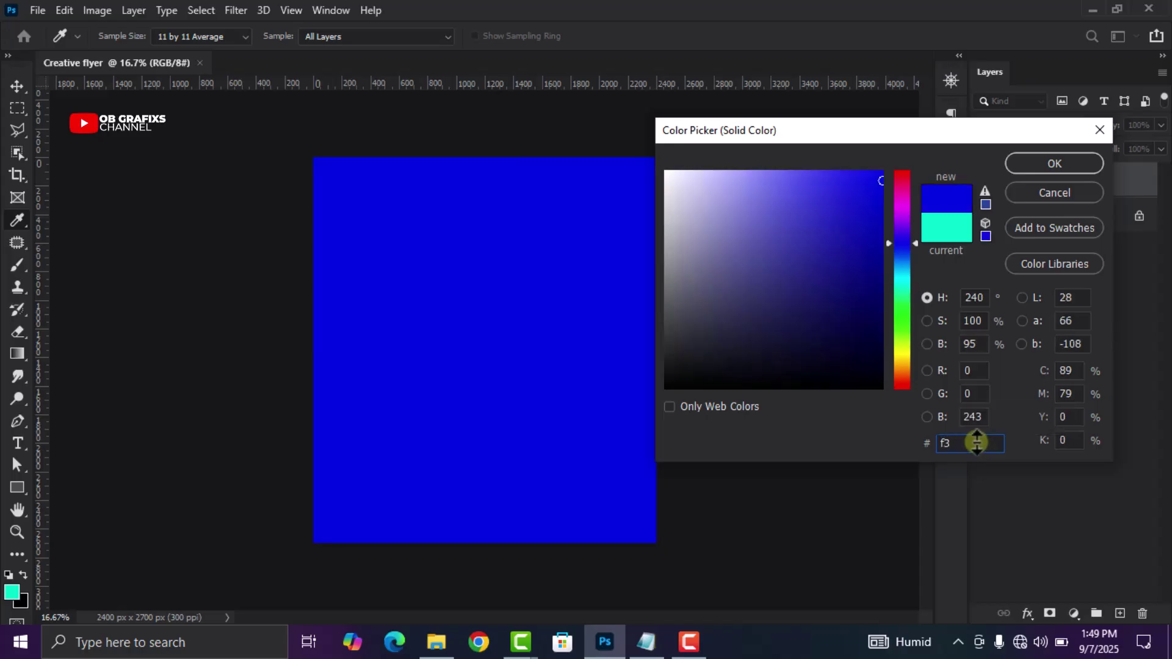
pyautogui.write('d073')
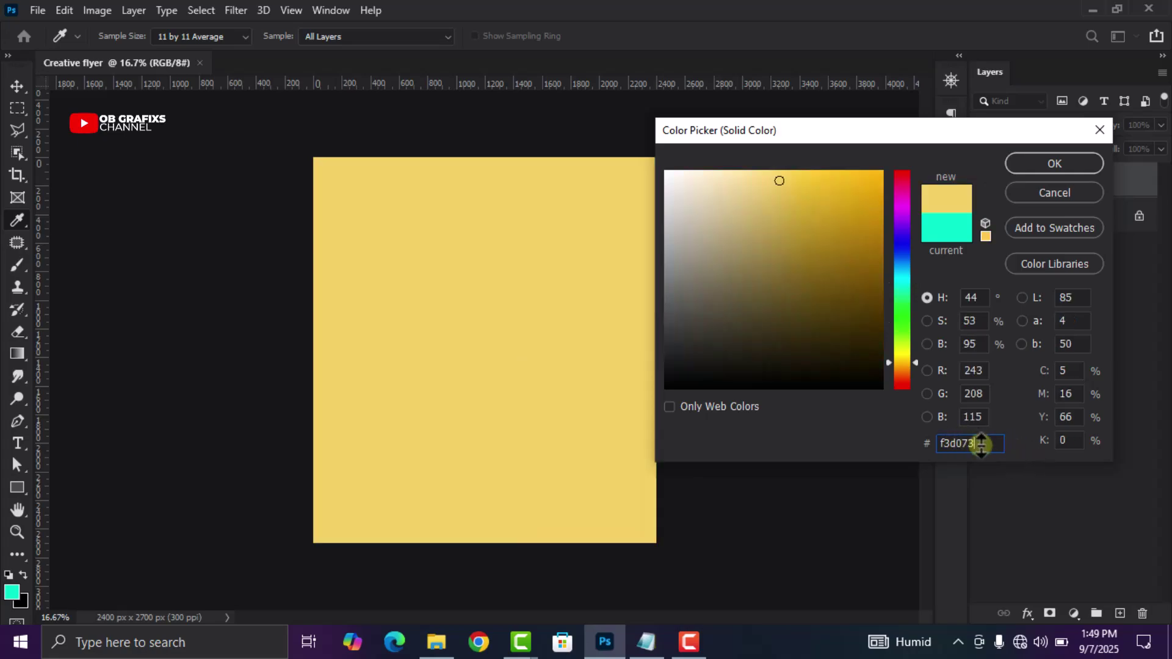
pyautogui.moveTo(976, 444); pyautogui.dragTo(926, 450)
pyautogui.click(1044, 160)
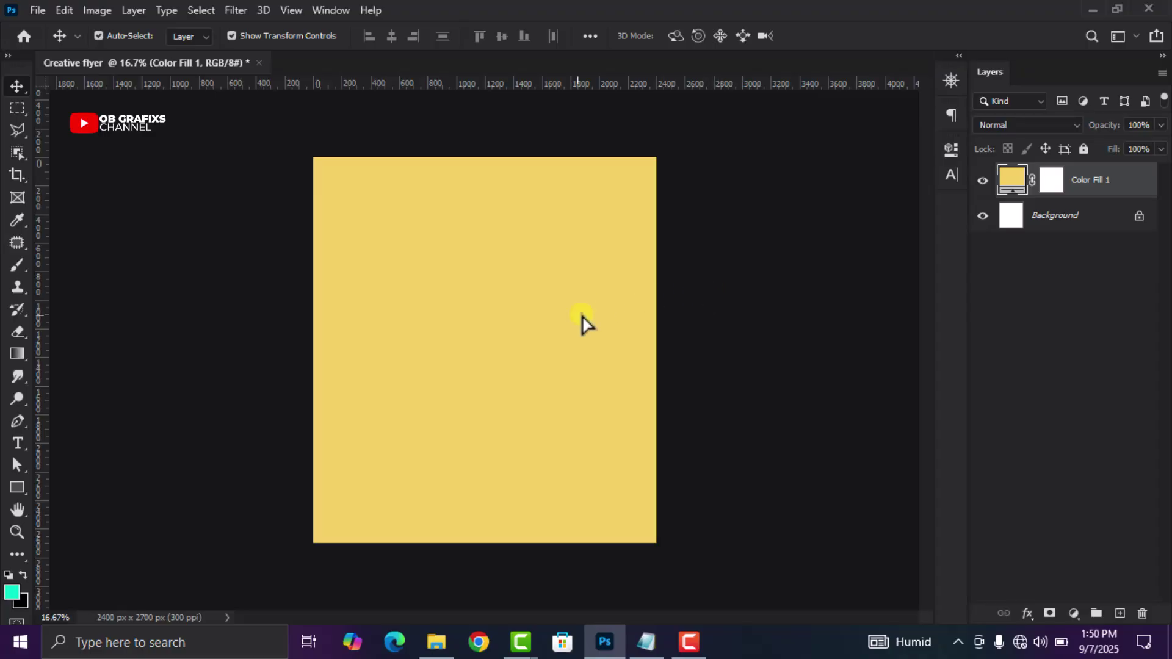
# Drag the man's profile photo from New folder (2) into the flyer
pyautogui.click(435, 641)
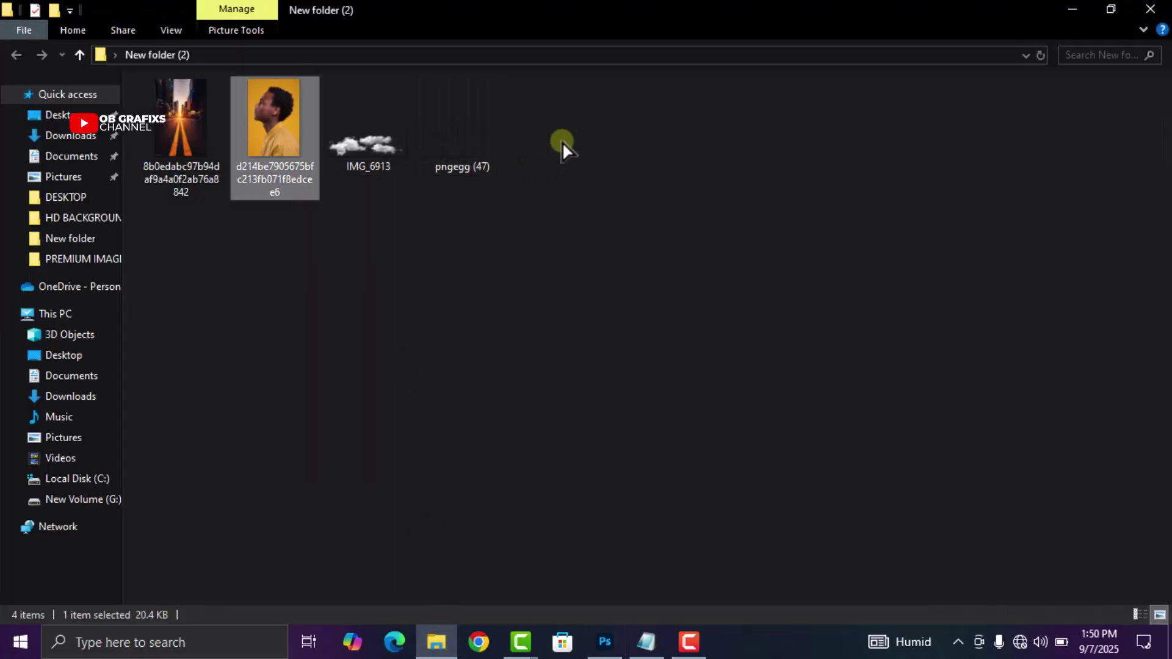
pyautogui.moveTo(563, 142); pyautogui.dragTo(174, 116)
pyautogui.click(525, 240)
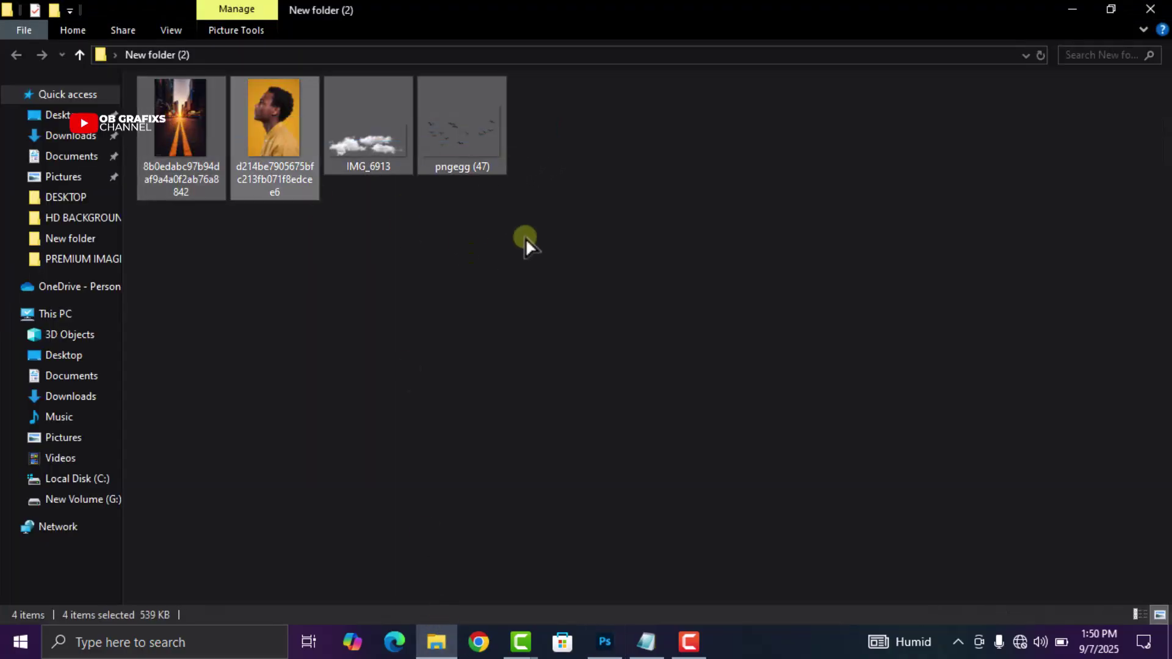
pyautogui.moveTo(273, 103); pyautogui.dragTo(516, 449)
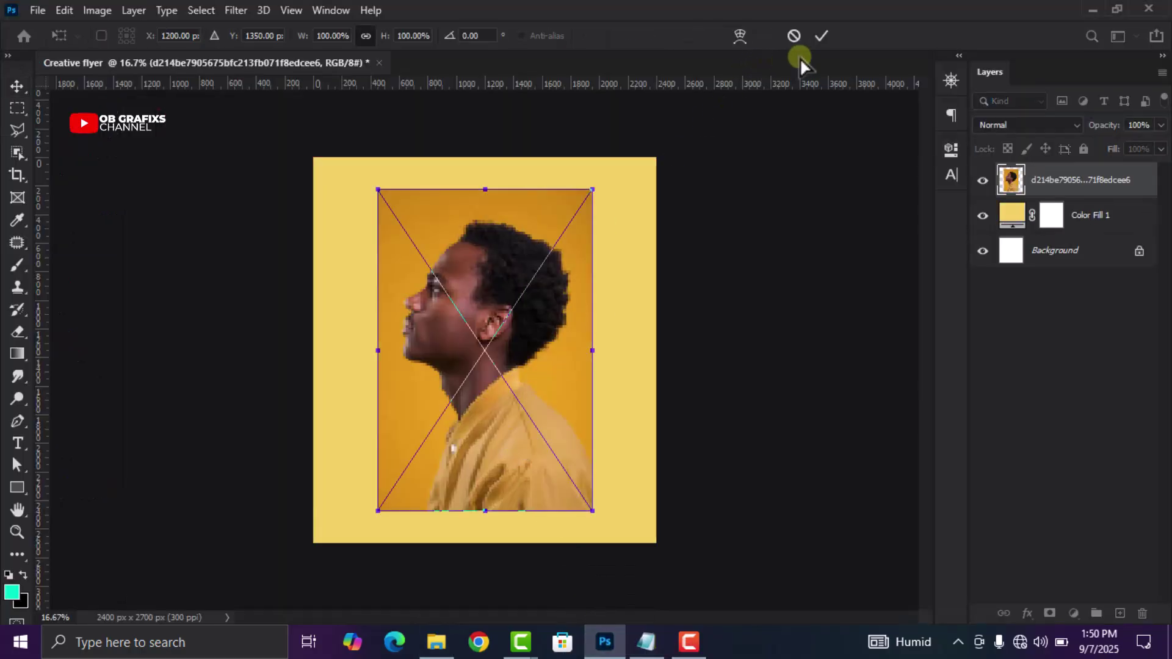
# Enlarge the placed profile photo slightly and position it on the page
pyautogui.click(821, 37)
pyautogui.moveTo(596, 516)
pyautogui.mouseDown()
pyautogui.moveTo(631, 536)
pyautogui.moveTo(607, 520)
pyautogui.mouseUp()
pyautogui.moveTo(521, 468); pyautogui.dragTo(520, 467)
pyautogui.moveTo(380, 350); pyautogui.dragTo(369, 351)
pyautogui.click(821, 35)
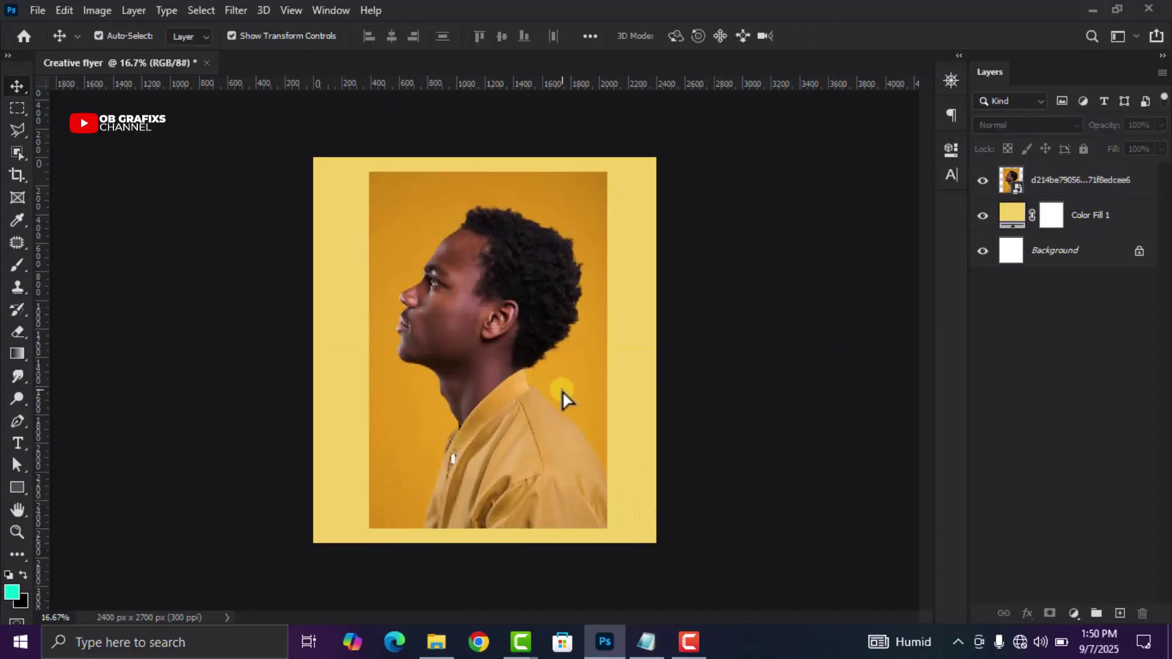
pyautogui.moveTo(562, 392); pyautogui.dragTo(562, 392)
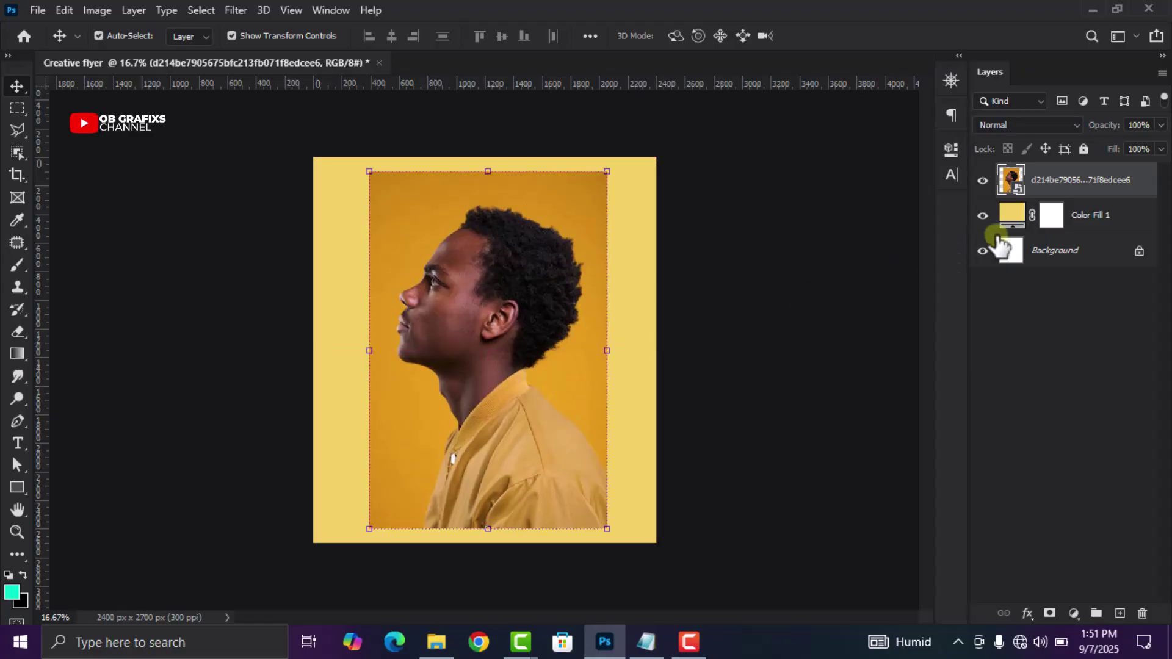
# Rasterize the photo layer, select the subject, and mask out the background
pyautogui.rightClick(1048, 183)
pyautogui.click(907, 320)
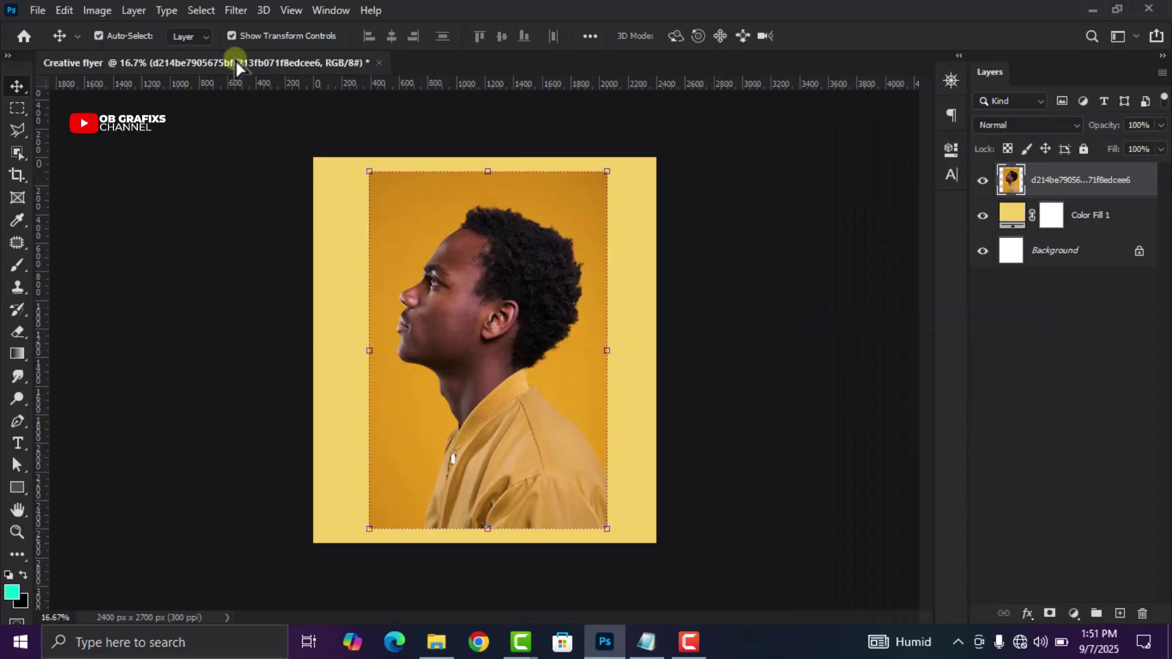
pyautogui.click(202, 10)
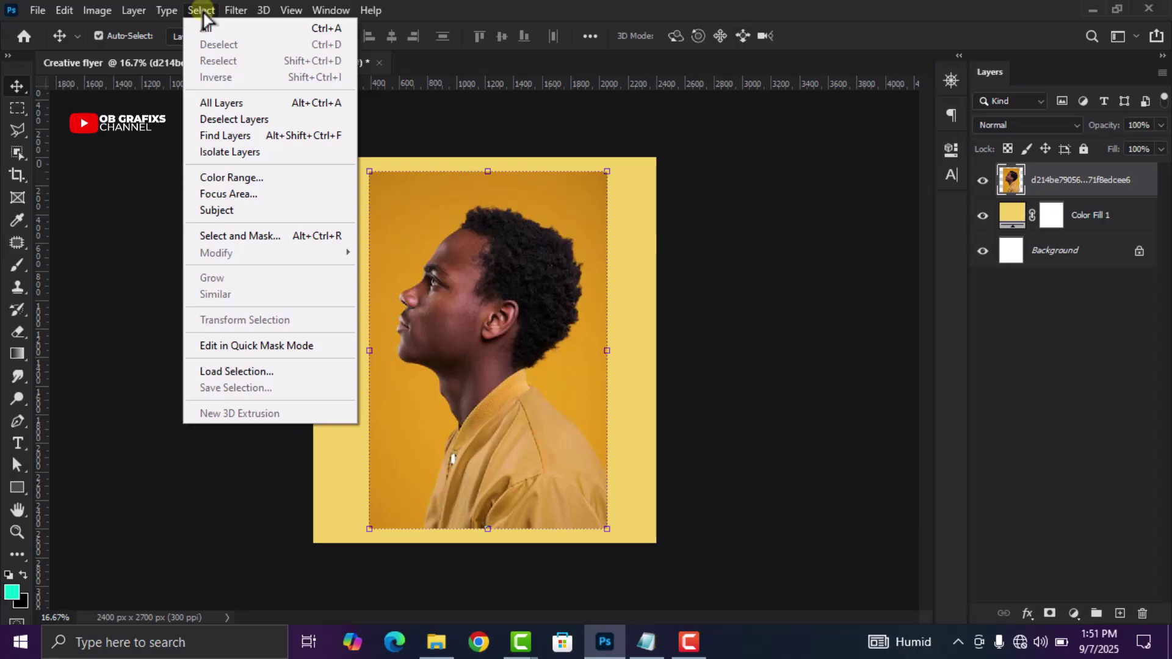
pyautogui.click(237, 210)
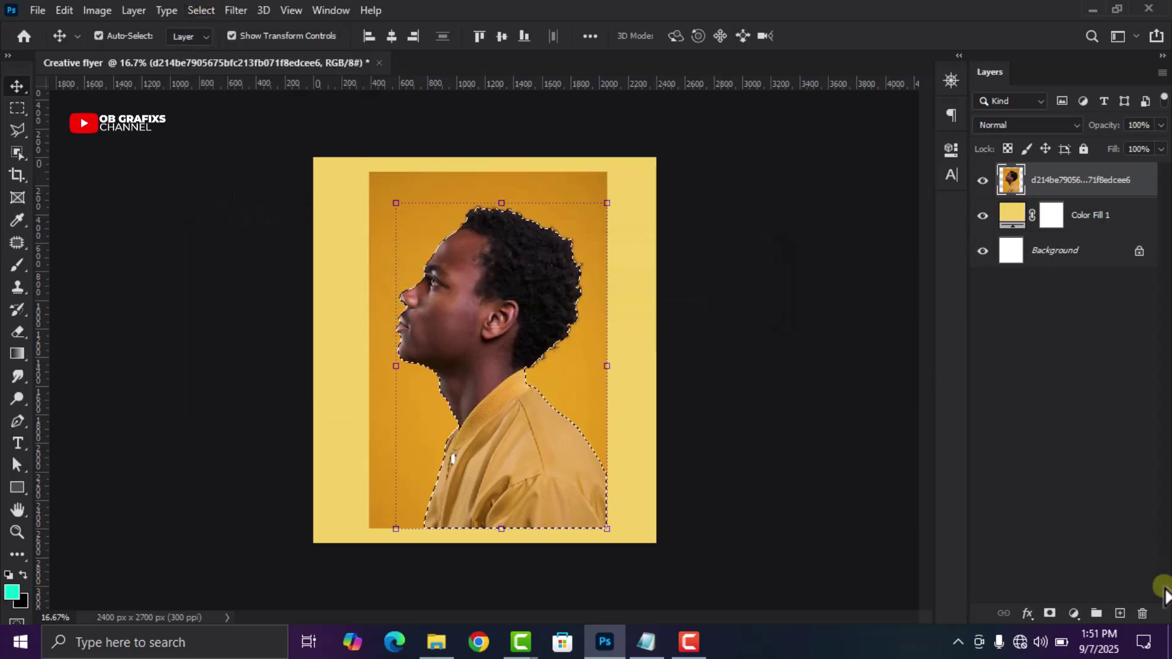
pyautogui.click(1050, 613)
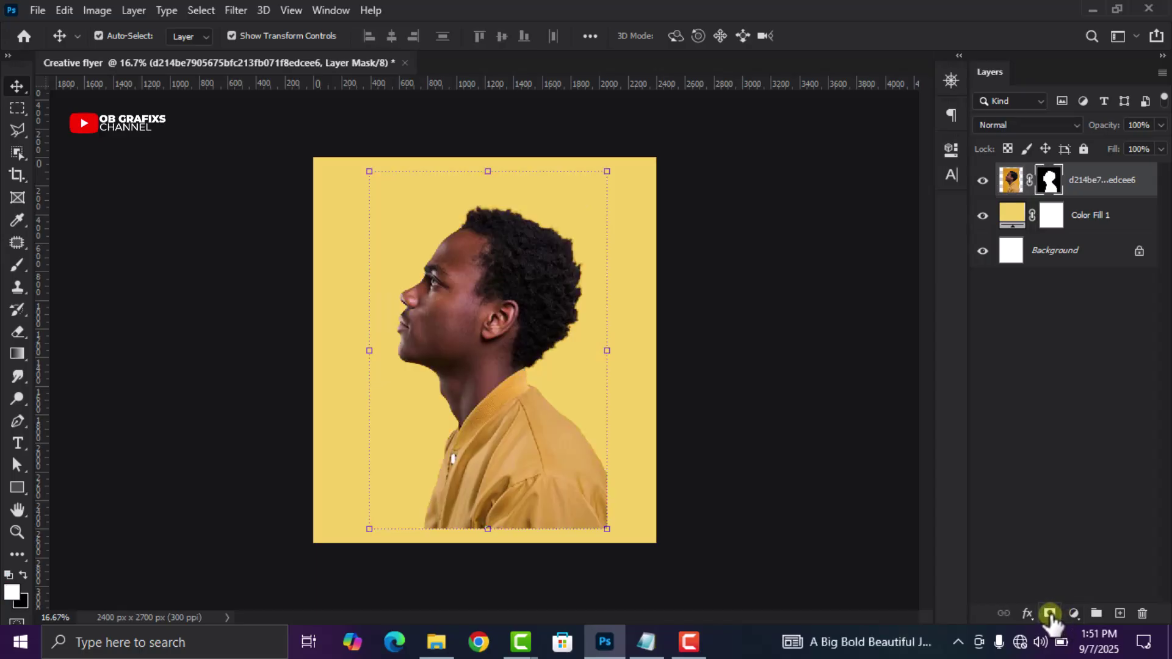
# Scale the cut-out man down to about 94% and reposition him
pyautogui.click(517, 465)
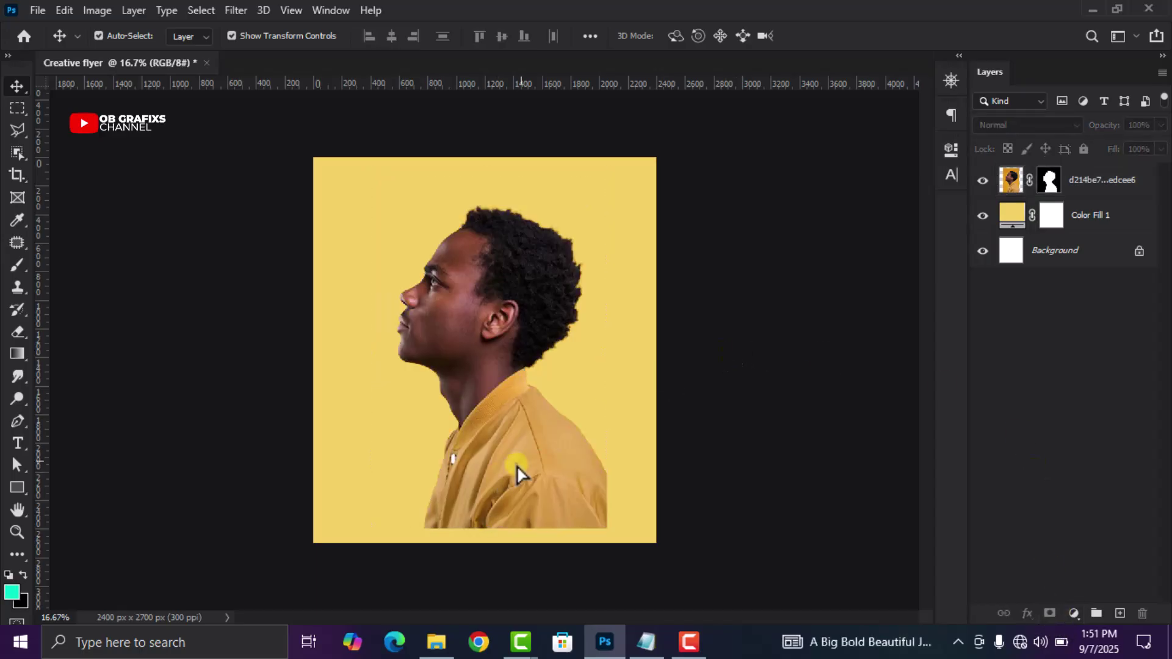
pyautogui.moveTo(522, 460); pyautogui.dragTo(510, 454)
pyautogui.moveTo(595, 524); pyautogui.dragTo(583, 501)
pyautogui.moveTo(549, 458); pyautogui.dragTo(552, 469)
pyautogui.click(850, 35)
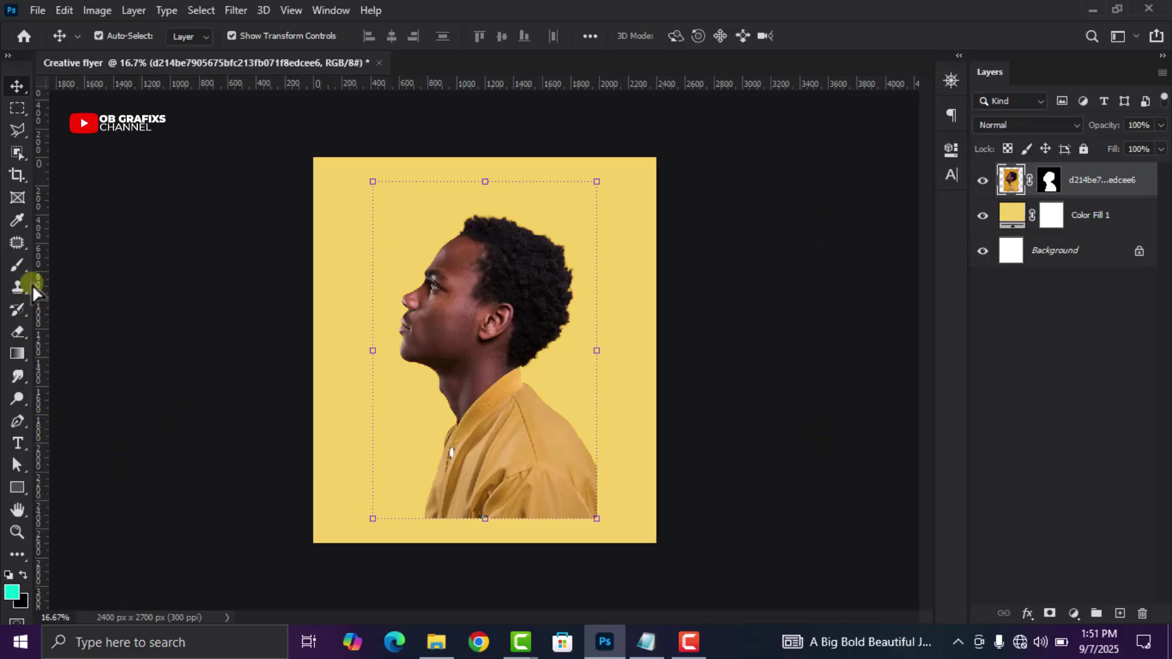
# Fade the jacket's bottom edge with a Soft Round eraser, then nudge the portrait up
pyautogui.click(18, 332)
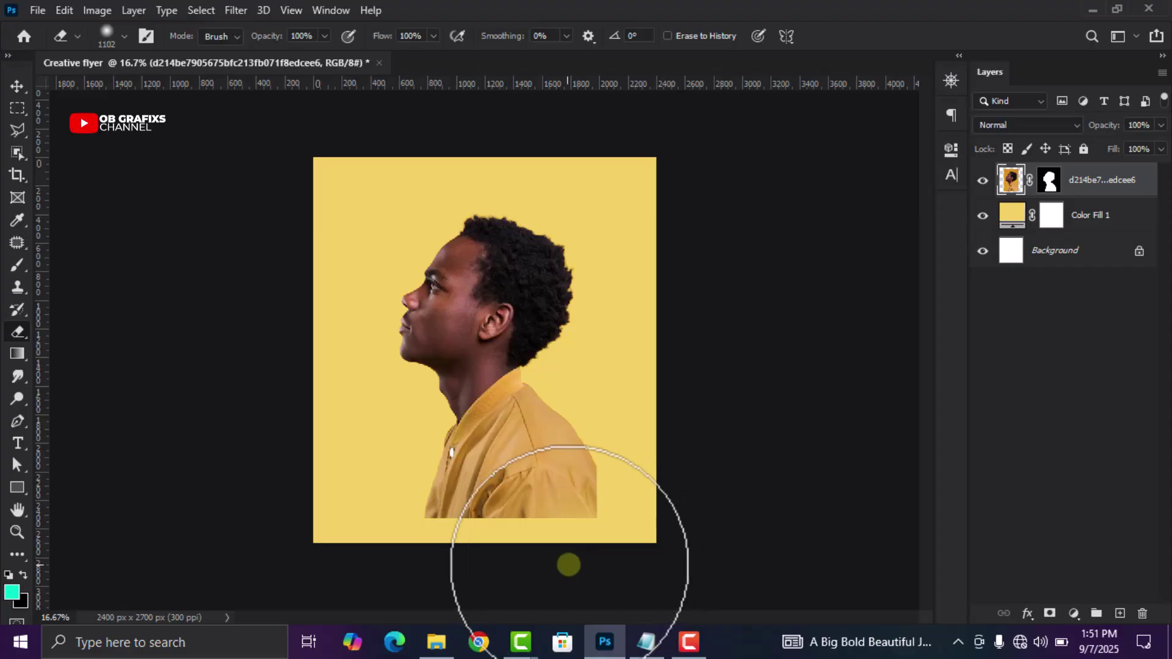
pyautogui.moveTo(569, 565)
pyautogui.mouseDown()
pyautogui.moveTo(620, 564)
pyautogui.moveTo(612, 575)
pyautogui.moveTo(593, 566)
pyautogui.moveTo(527, 574)
pyautogui.moveTo(544, 577)
pyautogui.moveTo(372, 571)
pyautogui.moveTo(622, 562)
pyautogui.moveTo(640, 535)
pyautogui.moveTo(626, 472)
pyautogui.moveTo(628, 502)
pyautogui.moveTo(548, 573)
pyautogui.moveTo(453, 570)
pyautogui.moveTo(347, 544)
pyautogui.moveTo(565, 552)
pyautogui.moveTo(609, 506)
pyautogui.moveTo(590, 525)
pyautogui.moveTo(451, 565)
pyautogui.moveTo(396, 558)
pyautogui.moveTo(523, 541)
pyautogui.moveTo(622, 498)
pyautogui.moveTo(529, 539)
pyautogui.moveTo(497, 537)
pyautogui.mouseUp()
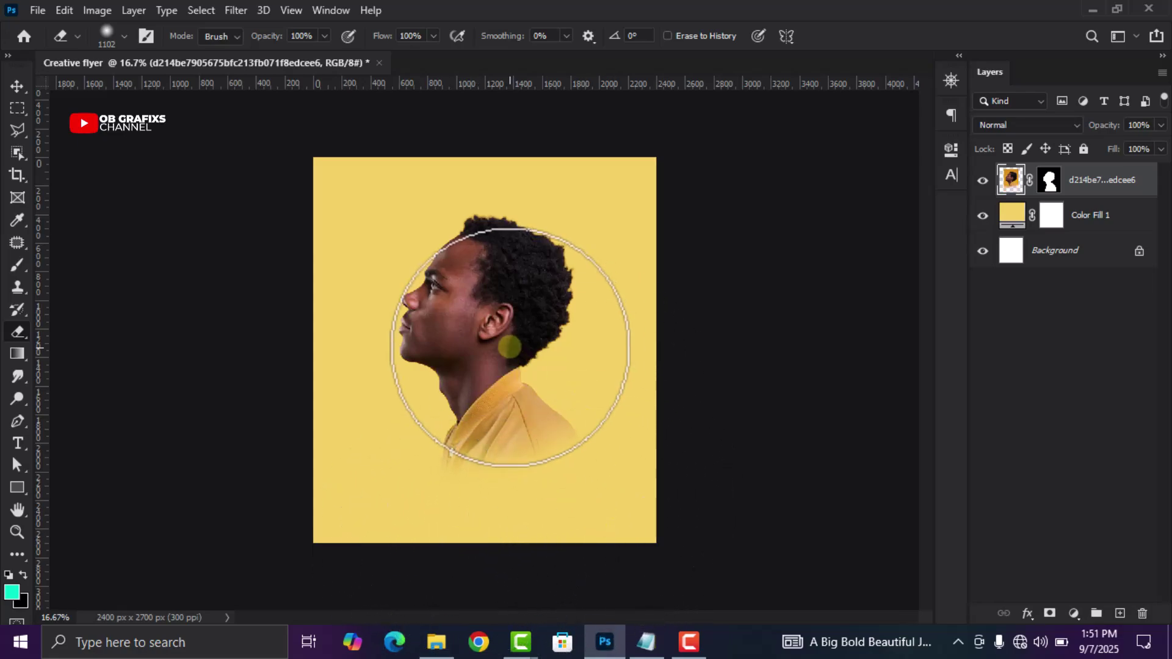
pyautogui.rightClick(509, 347)
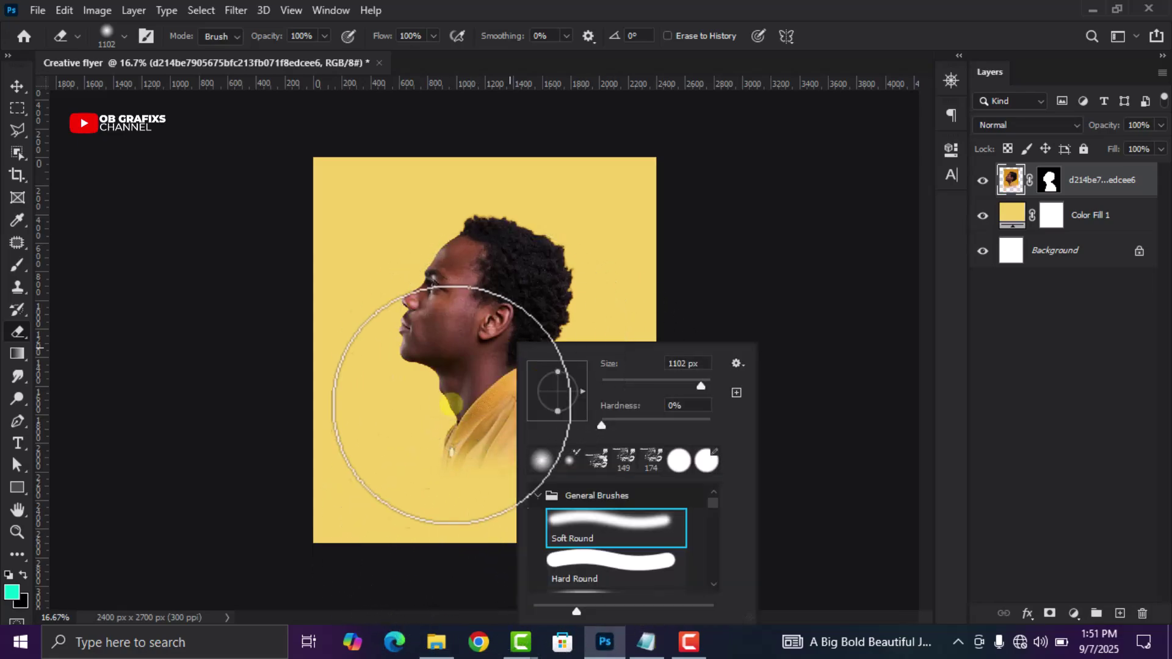
pyautogui.doubleClick(595, 534)
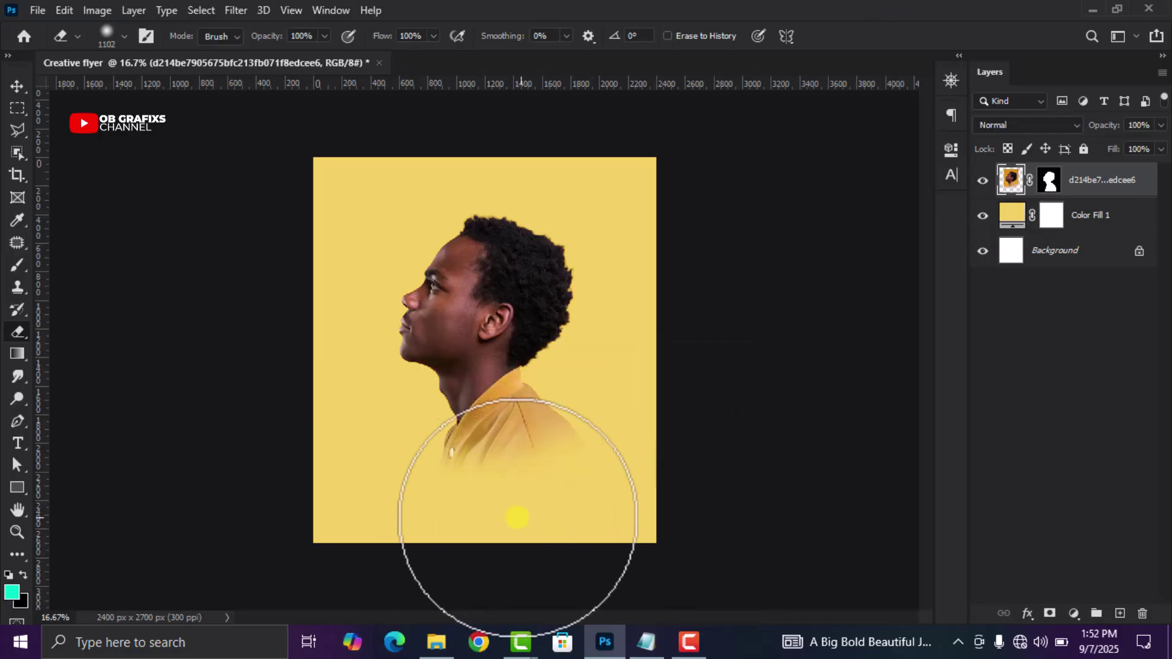
pyautogui.moveTo(517, 518)
pyautogui.mouseDown()
pyautogui.moveTo(428, 530)
pyautogui.moveTo(557, 532)
pyautogui.moveTo(589, 516)
pyautogui.mouseUp()
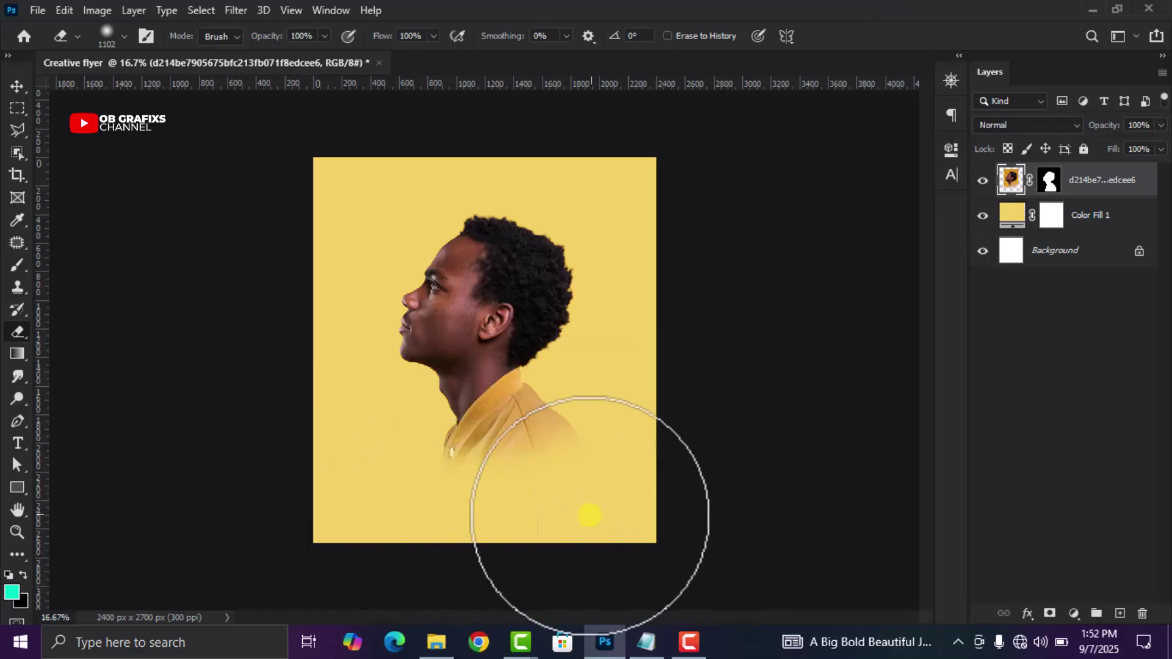
pyautogui.click(18, 86)
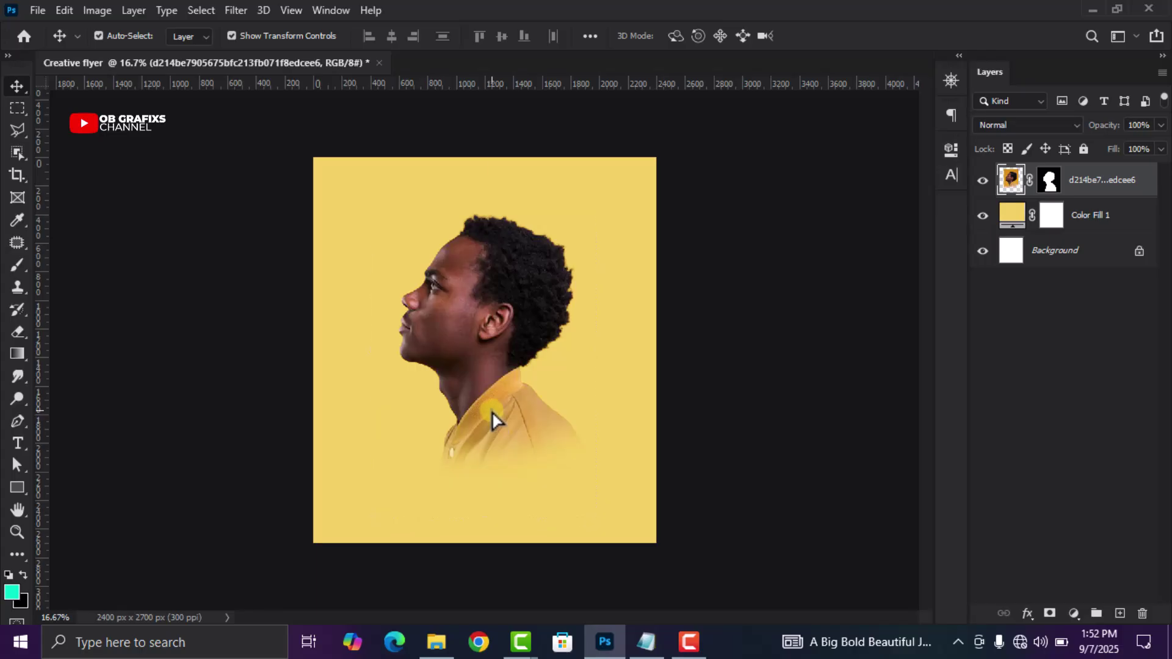
pyautogui.moveTo(494, 420); pyautogui.dragTo(491, 407)
# Add Layer 1 beneath the portrait and set the foreground colour to white
pyautogui.click(831, 400)
pyautogui.scroll(-2, 672, 396)
pyautogui.scroll(1, 702, 438)
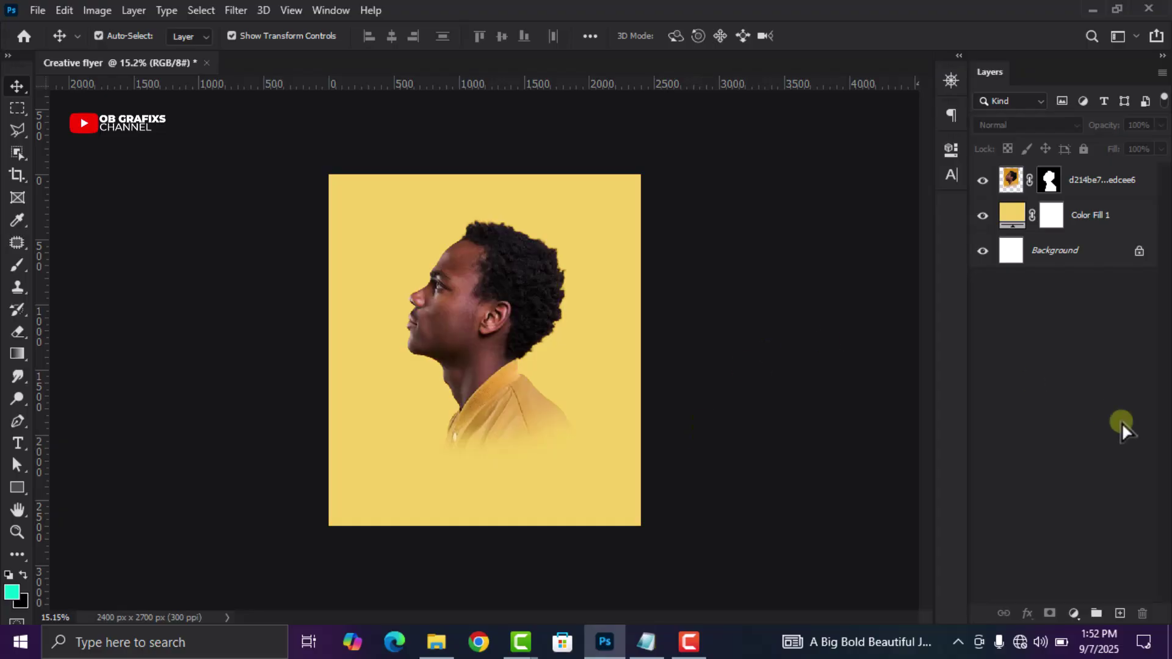
pyautogui.click(1120, 613)
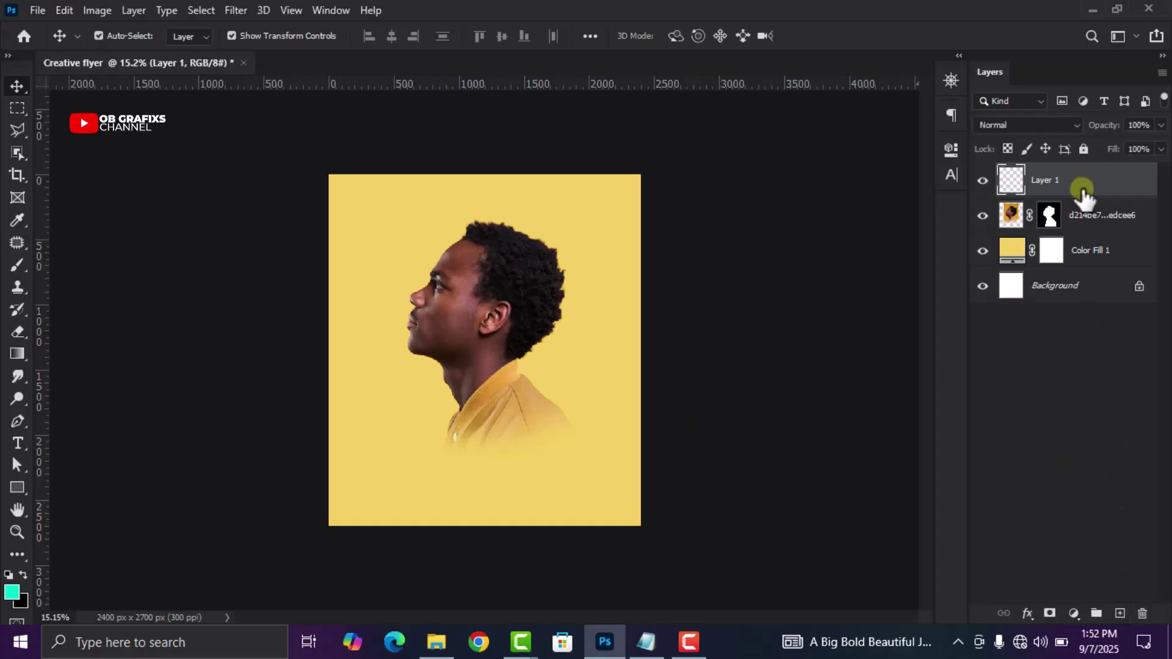
pyautogui.moveTo(1084, 182); pyautogui.dragTo(1092, 215)
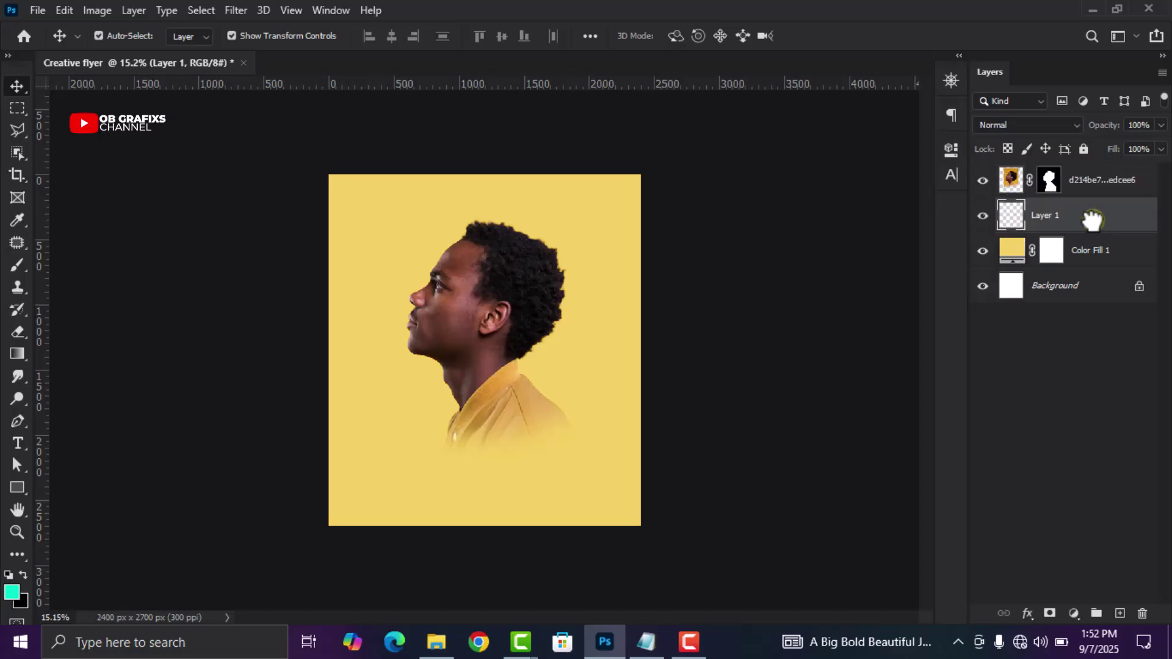
pyautogui.click(12, 595)
pyautogui.moveTo(702, 238)
pyautogui.mouseDown()
pyautogui.moveTo(698, 197)
pyautogui.moveTo(583, 108)
pyautogui.mouseUp()
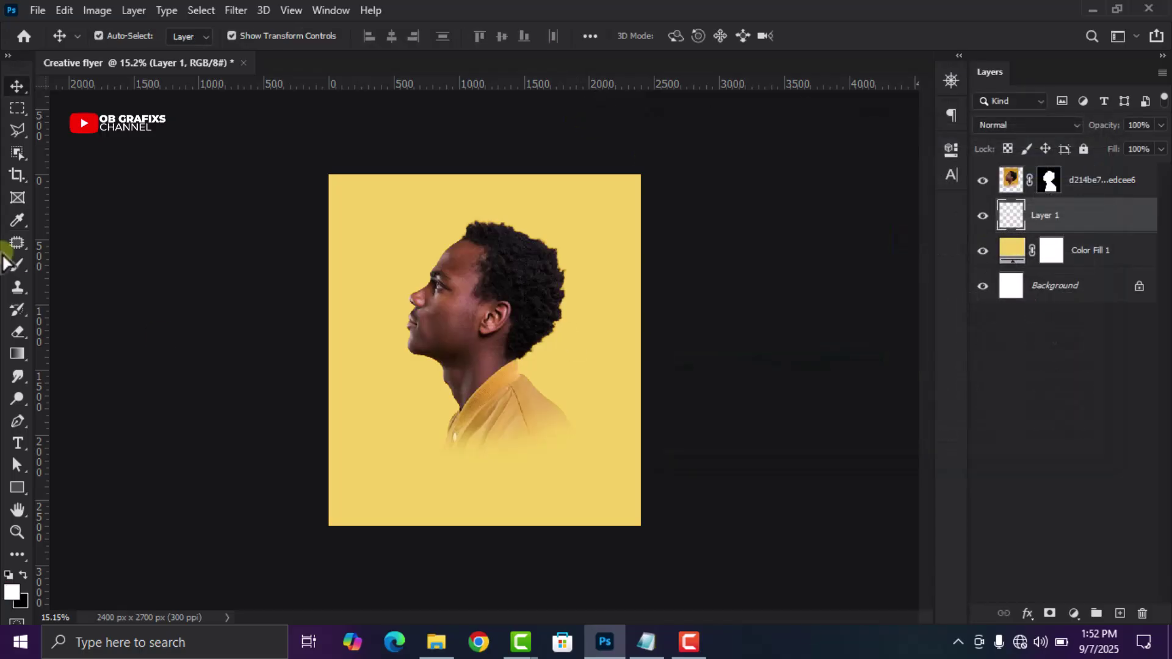
pyautogui.click(1048, 163)
pyautogui.press('v')
# Paint a white glow behind the man with a Soft Round brush at 52% flow
pyautogui.click(20, 266)
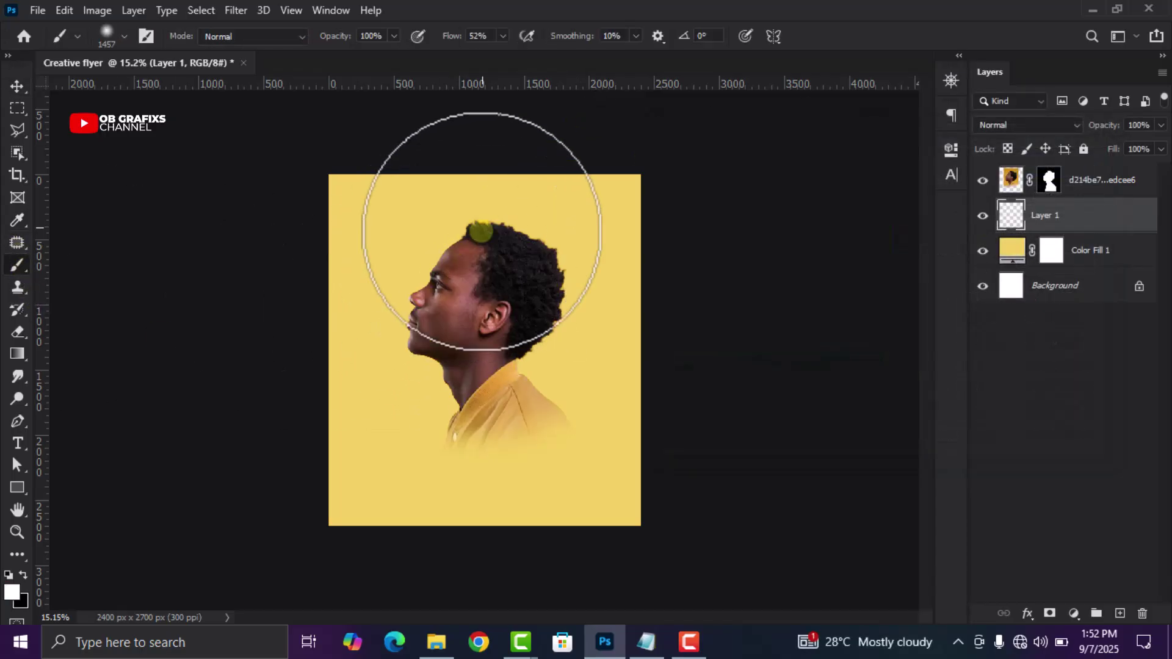
pyautogui.rightClick(489, 216)
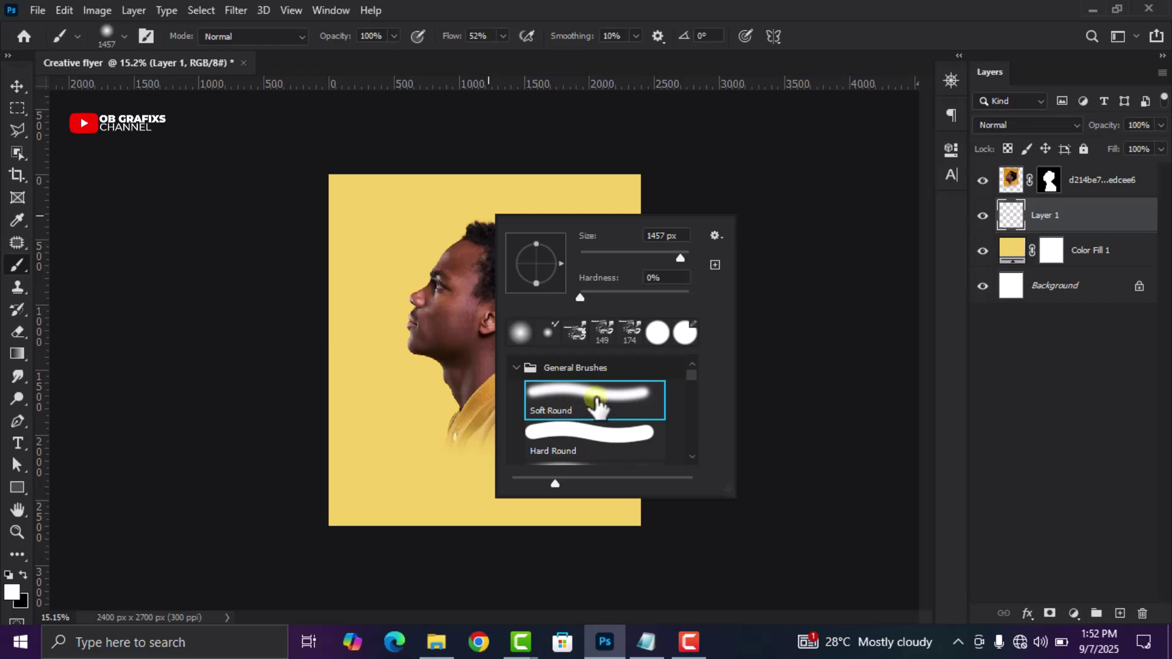
pyautogui.click(792, 8)
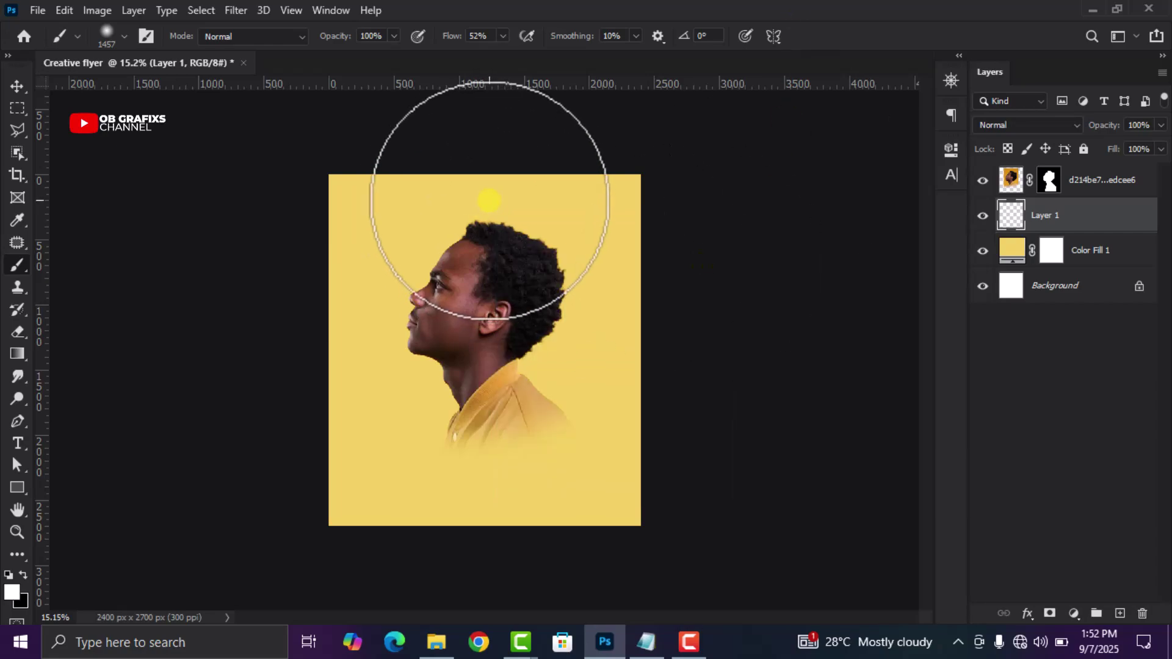
pyautogui.click(492, 203)
pyautogui.moveTo(492, 203)
pyautogui.mouseDown()
pyautogui.moveTo(479, 241)
pyautogui.moveTo(486, 552)
pyautogui.moveTo(482, 178)
pyautogui.moveTo(465, 544)
pyautogui.moveTo(486, 241)
pyautogui.moveTo(481, 627)
pyautogui.moveTo(519, 255)
pyautogui.mouseUp()
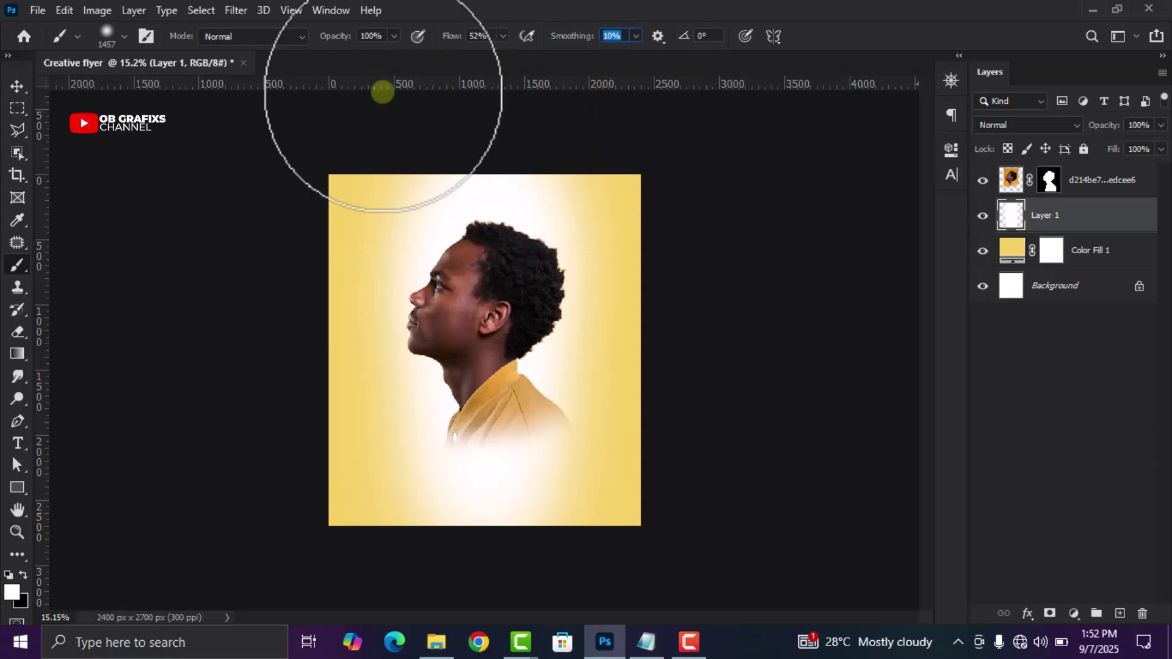
pyautogui.click(469, 34)
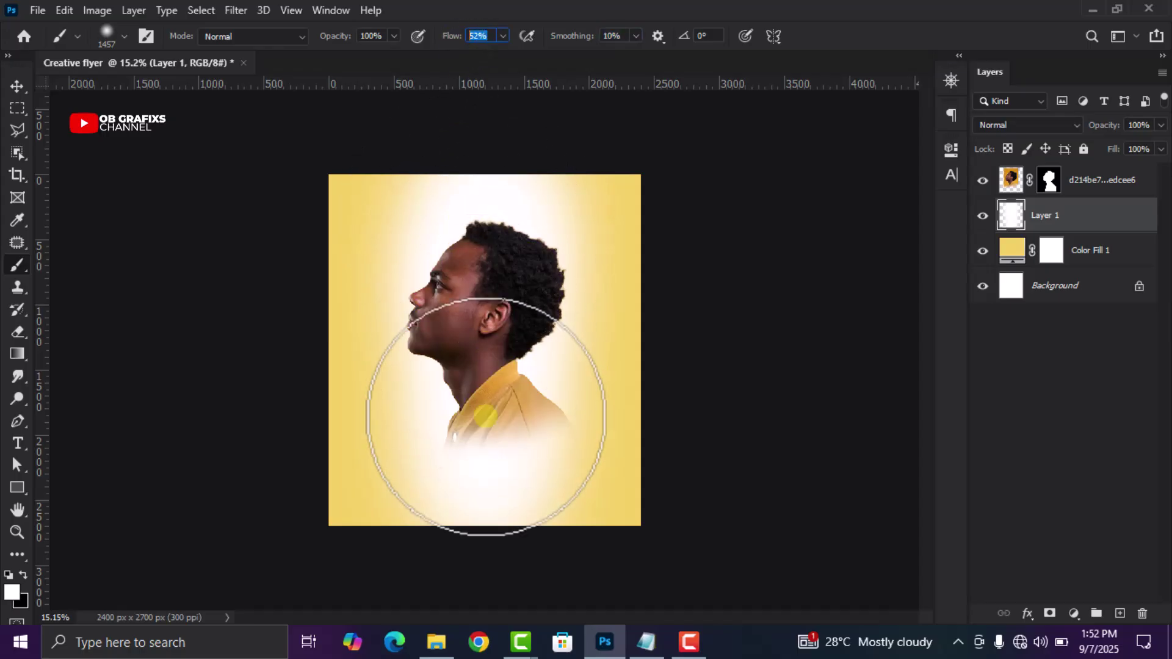
pyautogui.click(486, 417)
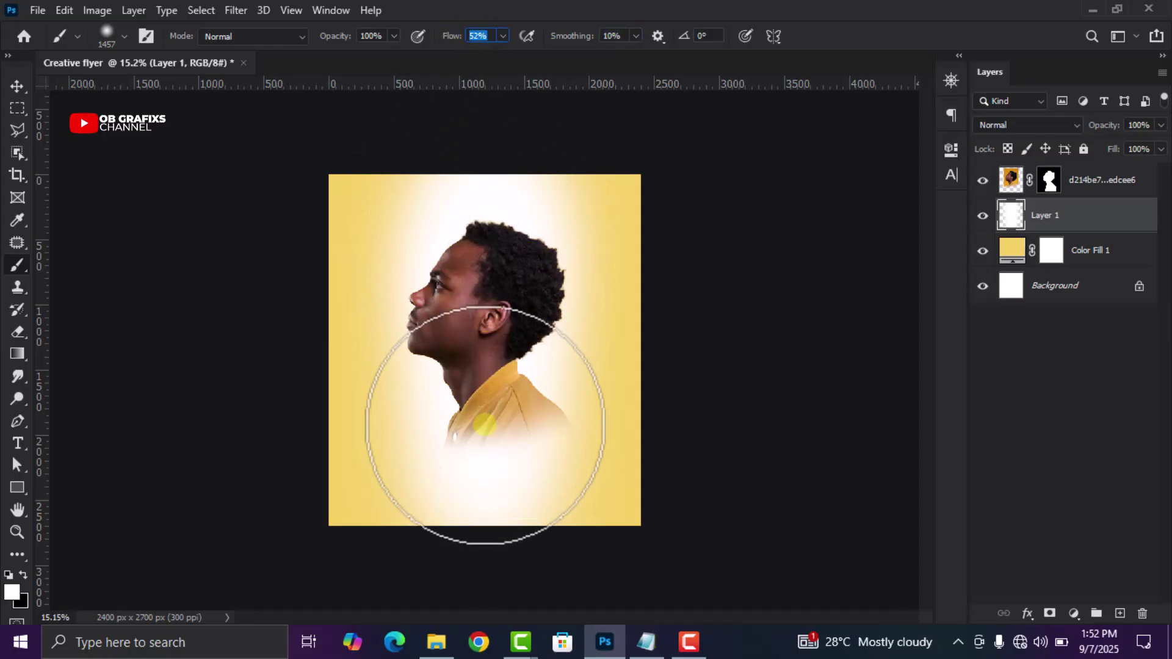
pyautogui.click(17, 86)
pyautogui.scroll(1, 482, 345)
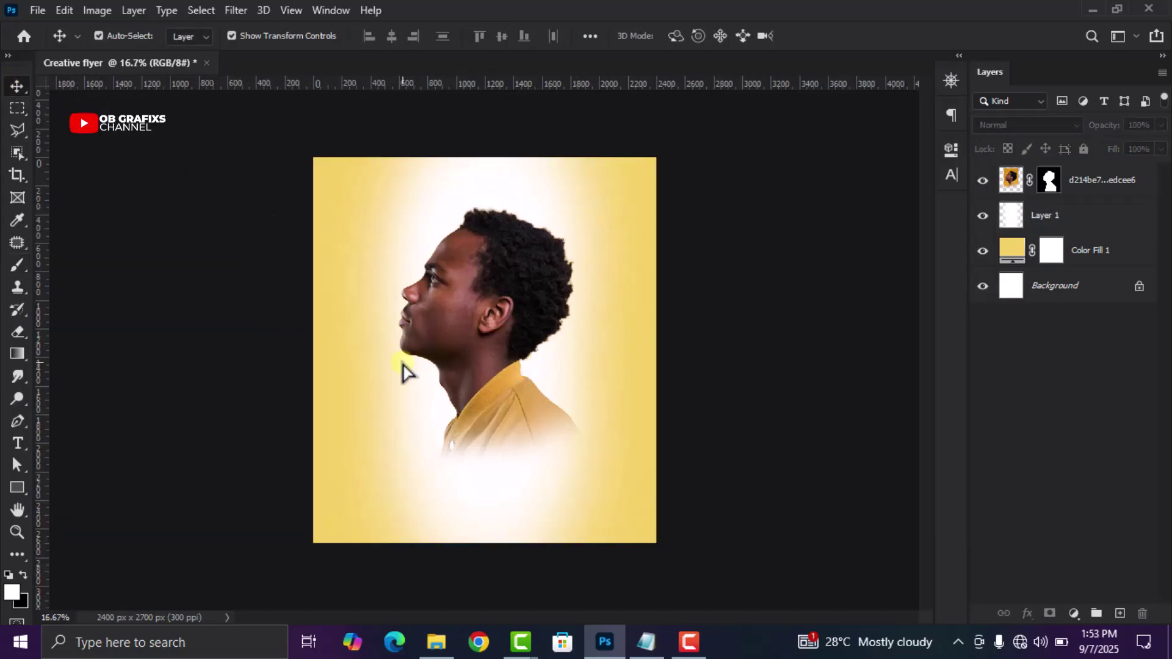
# Drag the city street image from New folder (2) onto the flyer and commit it
pyautogui.click(436, 642)
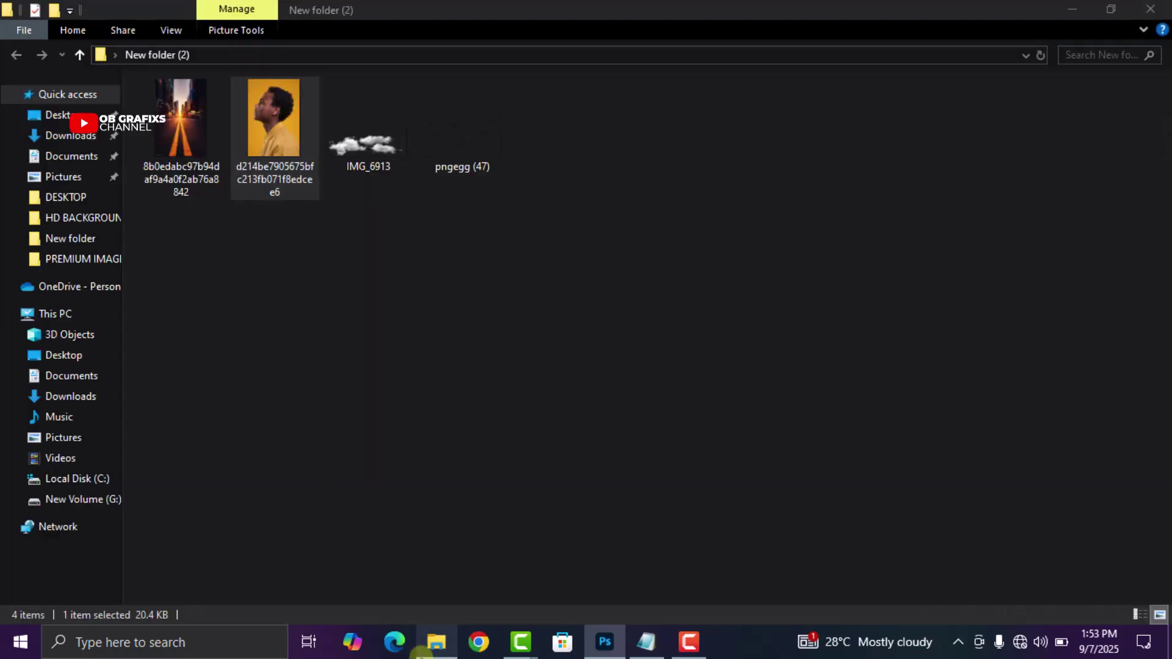
pyautogui.click(582, 361)
pyautogui.moveTo(182, 111); pyautogui.dragTo(510, 491)
pyautogui.click(705, 250)
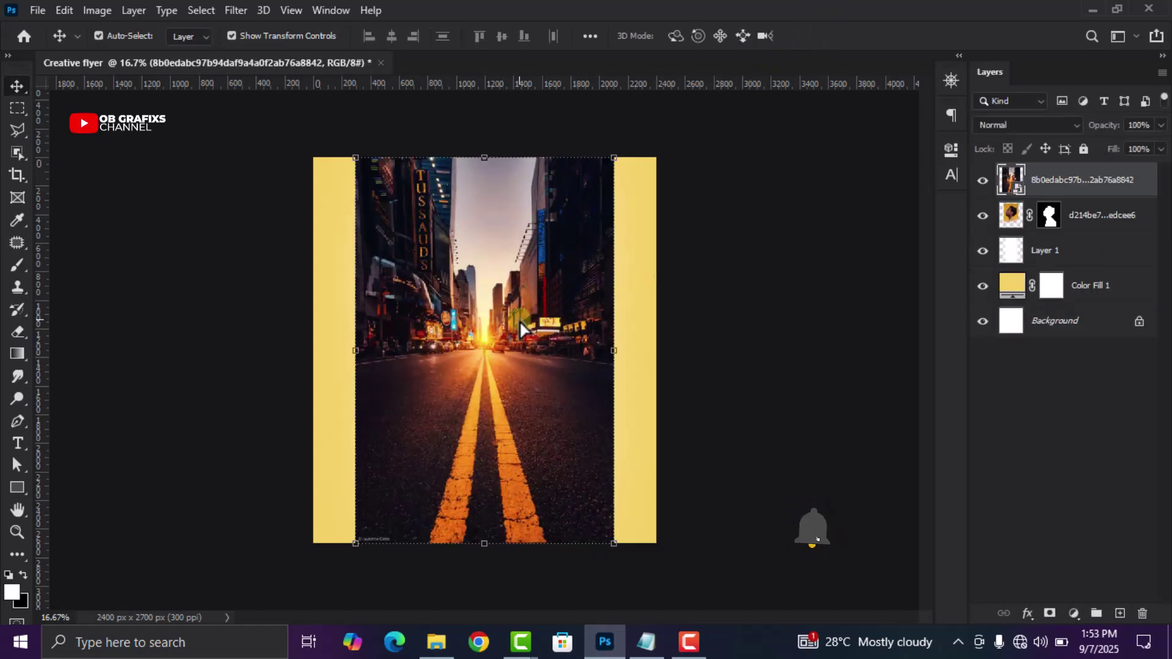
# Enlarge the city photo to about 1976 × 2952 px, centred and spanning the full height
pyautogui.moveTo(526, 294)
pyautogui.mouseDown()
pyautogui.moveTo(528, 312)
pyautogui.moveTo(533, 303)
pyautogui.mouseUp()
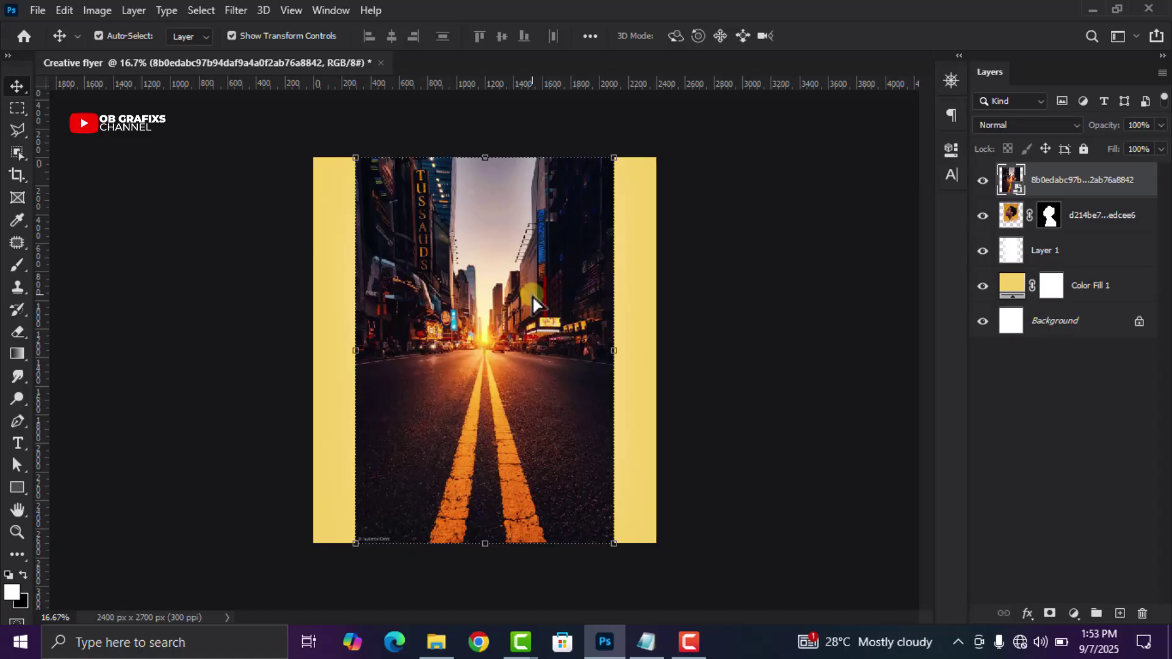
pyautogui.moveTo(532, 294); pyautogui.dragTo(541, 497)
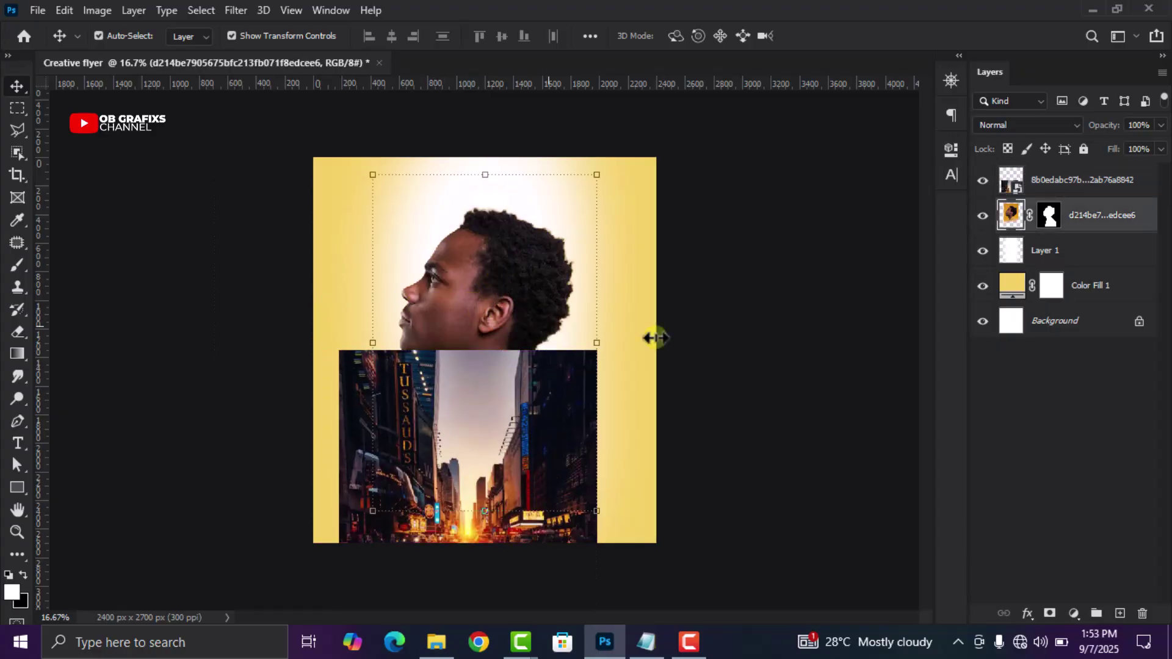
pyautogui.press('Return')
pyautogui.moveTo(462, 474); pyautogui.dragTo(481, 270)
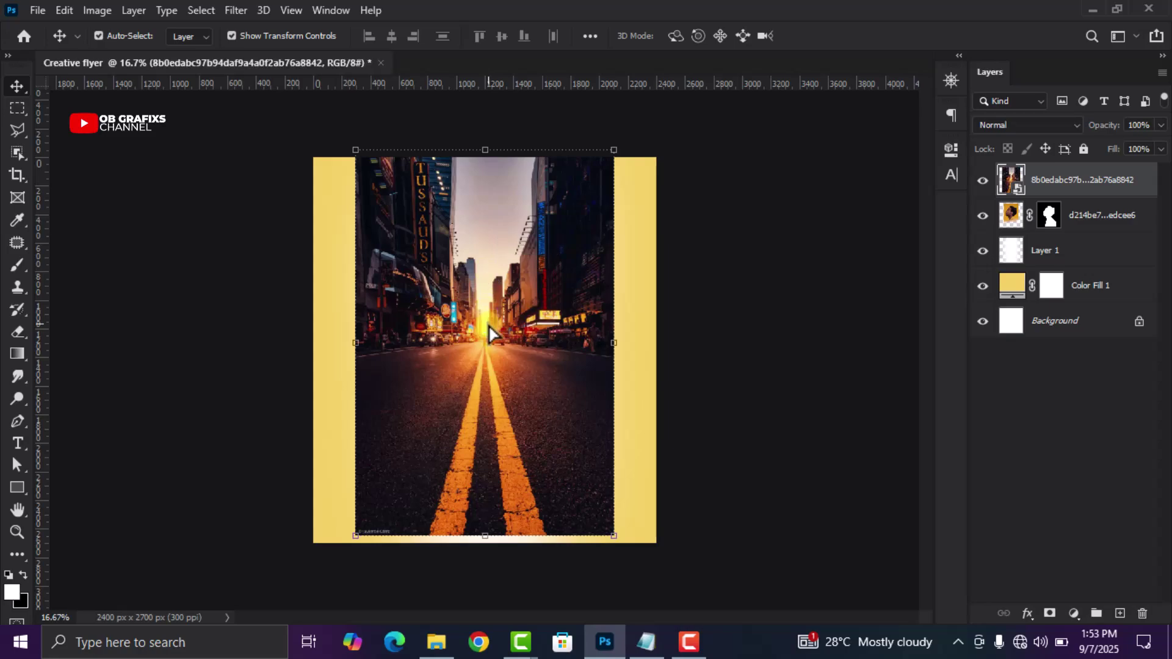
pyautogui.scroll(-2, 489, 324)
pyautogui.scroll(2, 486, 336)
pyautogui.moveTo(487, 339); pyautogui.dragTo(490, 343)
pyautogui.moveTo(486, 542); pyautogui.dragTo(486, 568)
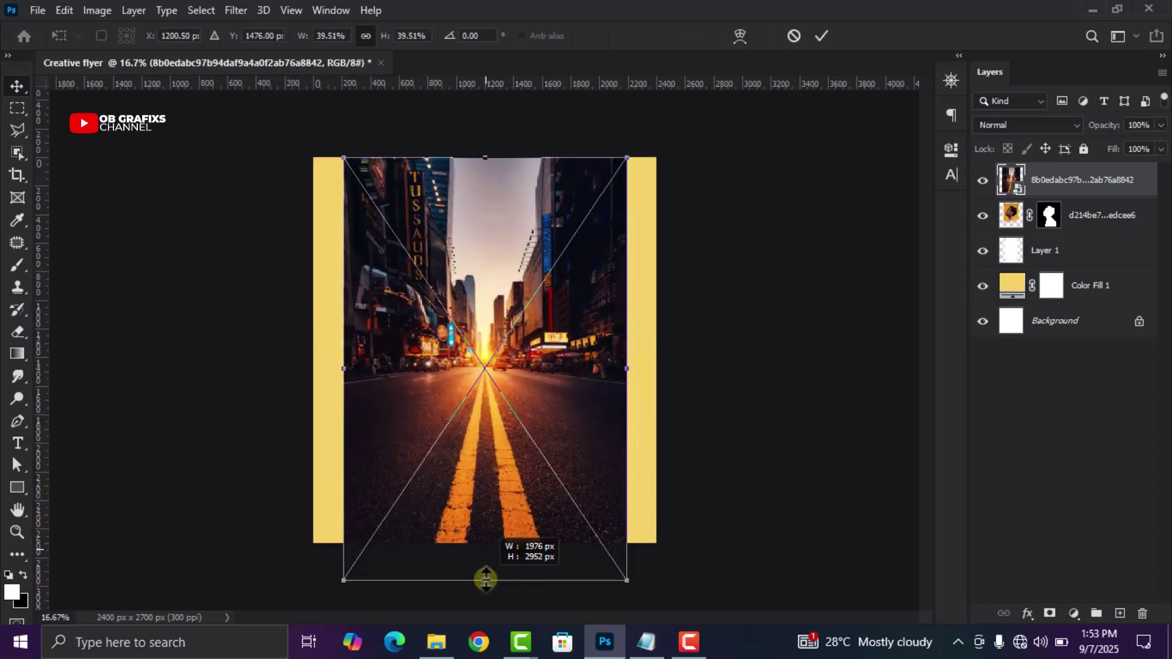
pyautogui.moveTo(500, 496); pyautogui.dragTo(497, 482)
# Rasterize the city photo layer and clip it to the man's silhouette
pyautogui.press('Return')
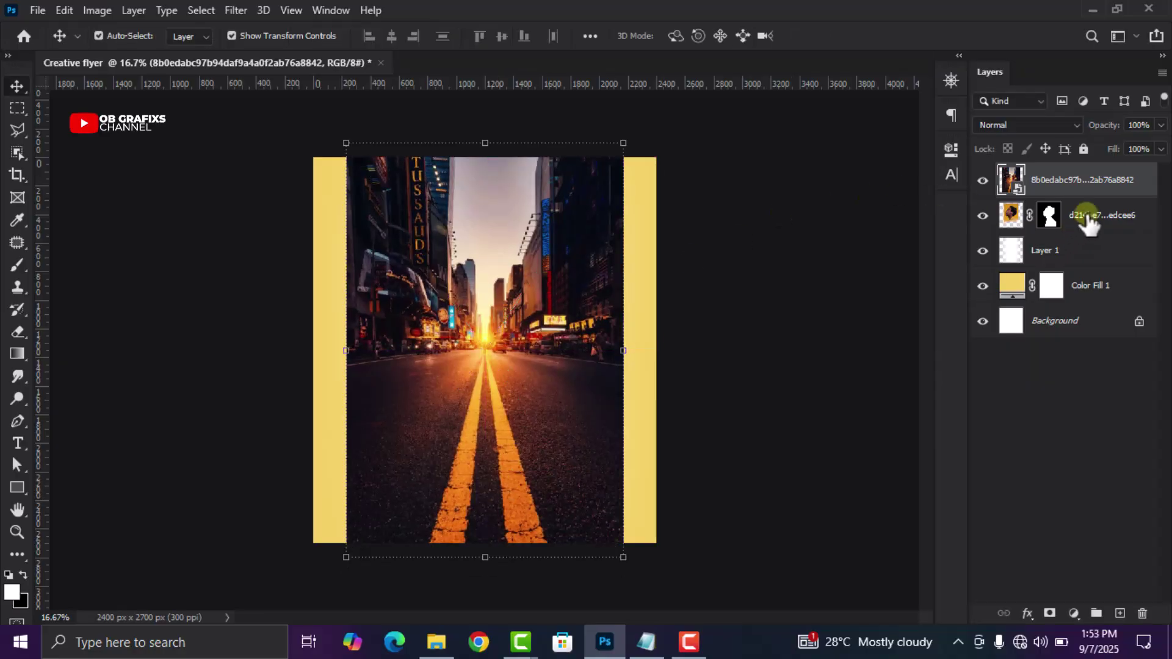
pyautogui.click(1086, 217)
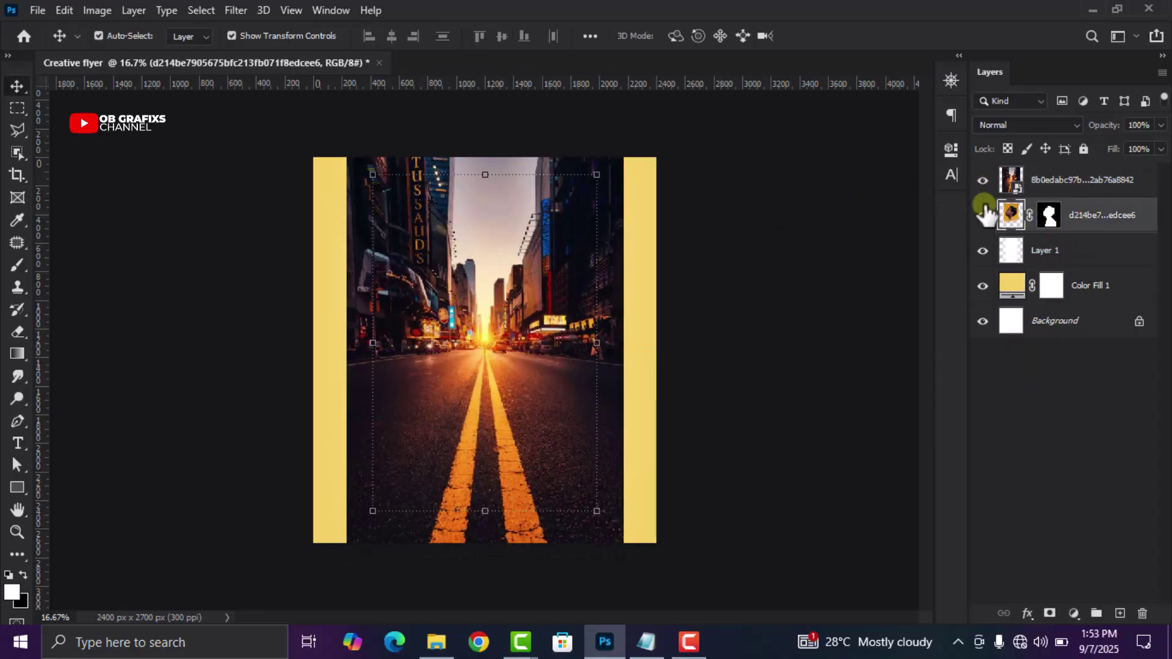
pyautogui.click(1045, 182)
pyautogui.rightClick(1045, 182)
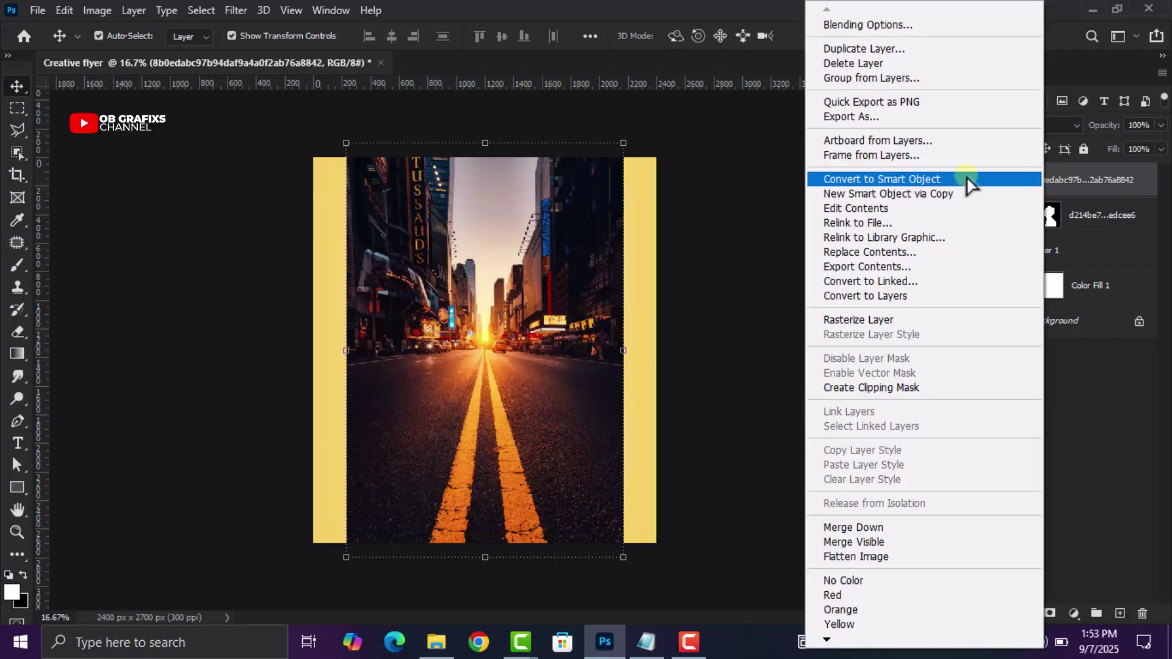
pyautogui.click(912, 321)
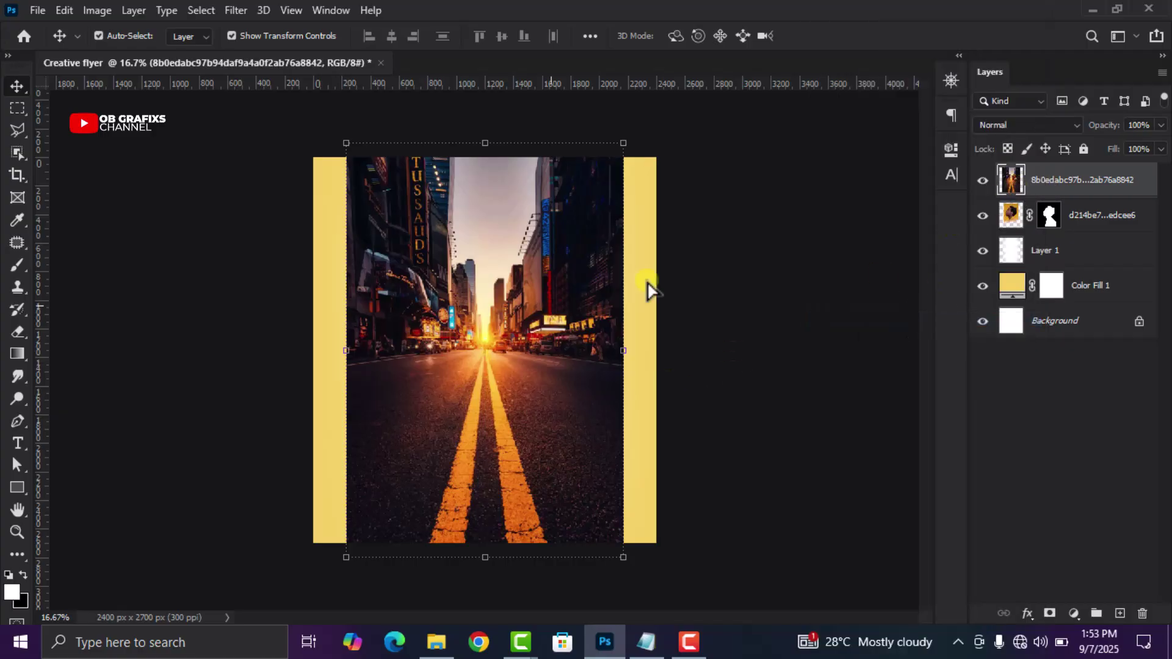
pyautogui.rightClick(1045, 180)
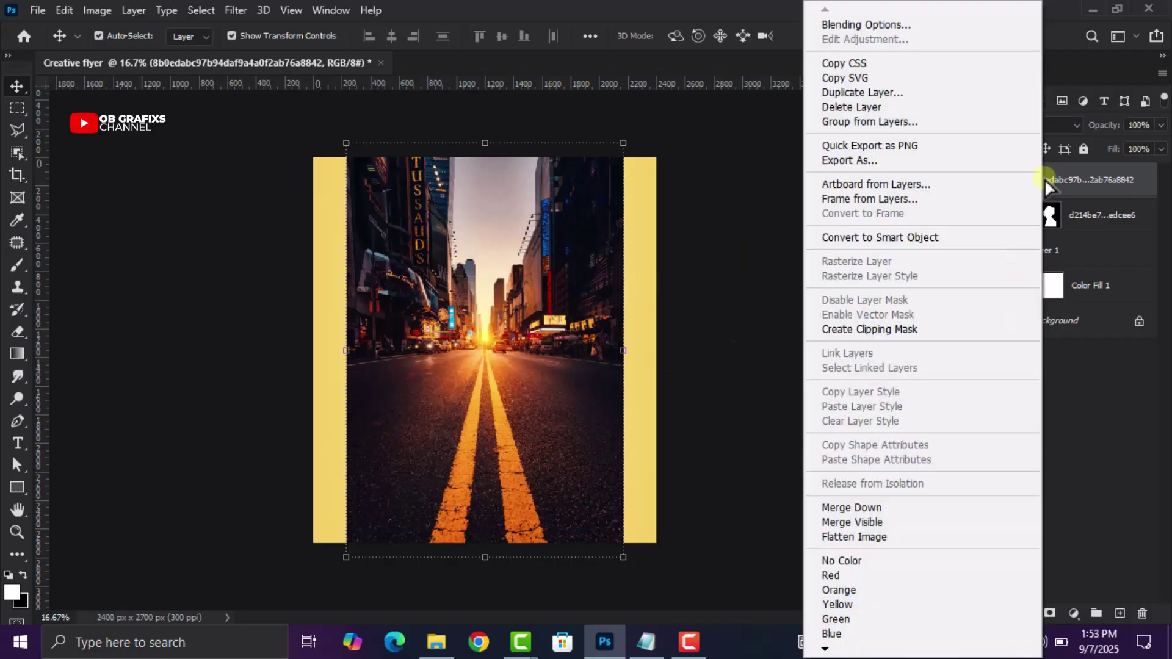
pyautogui.click(871, 336)
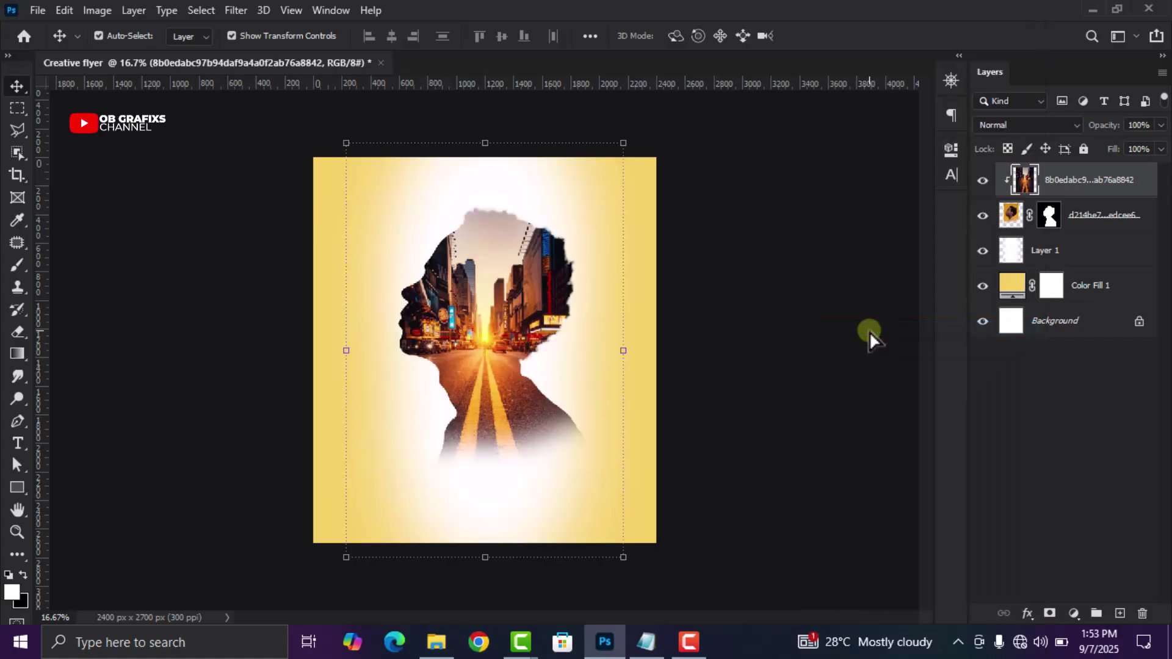
# Scale the clipped city photo to about 117% so it fills the head
pyautogui.scroll(-2, 488, 391)
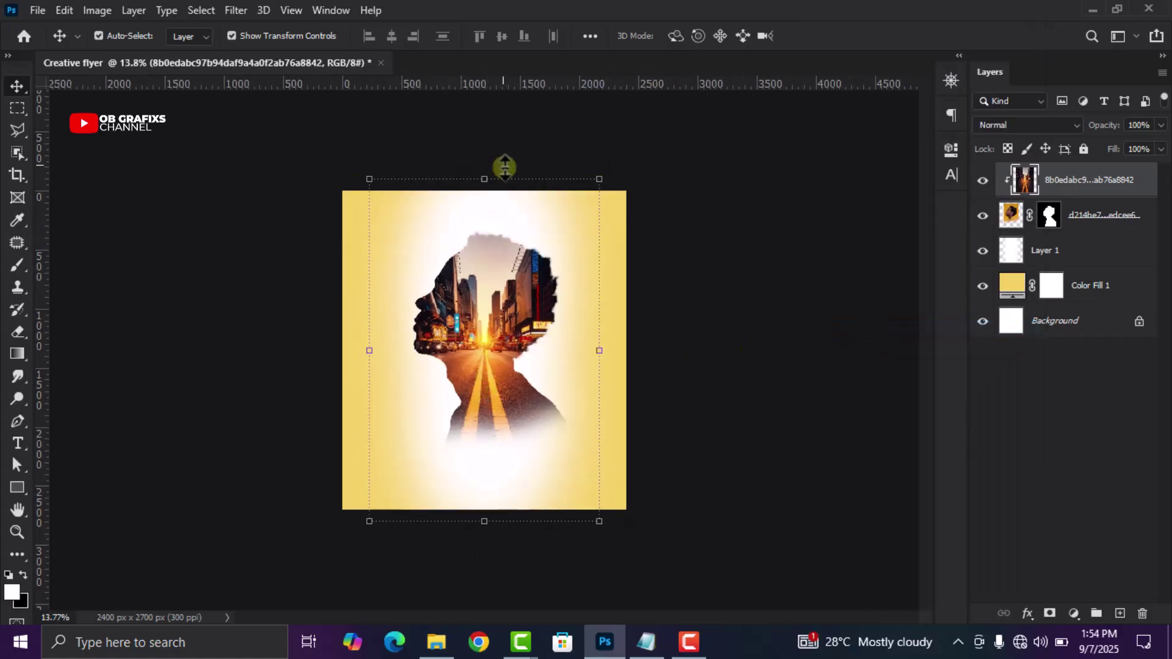
pyautogui.moveTo(492, 178); pyautogui.dragTo(500, 129)
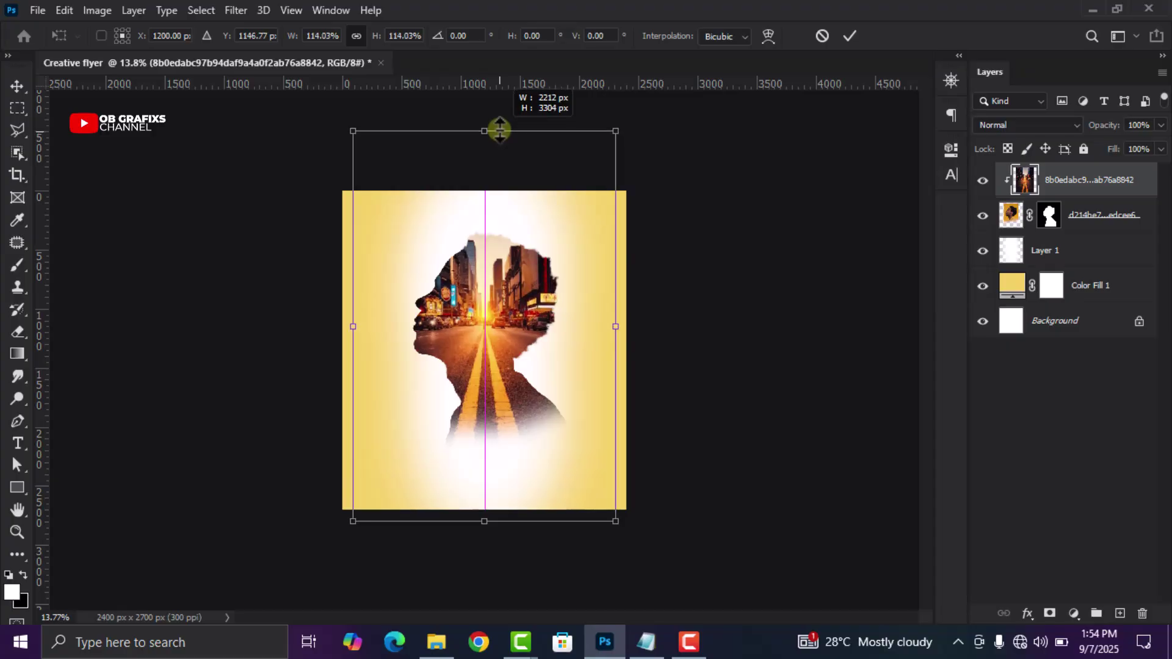
pyautogui.scroll(2, 487, 360)
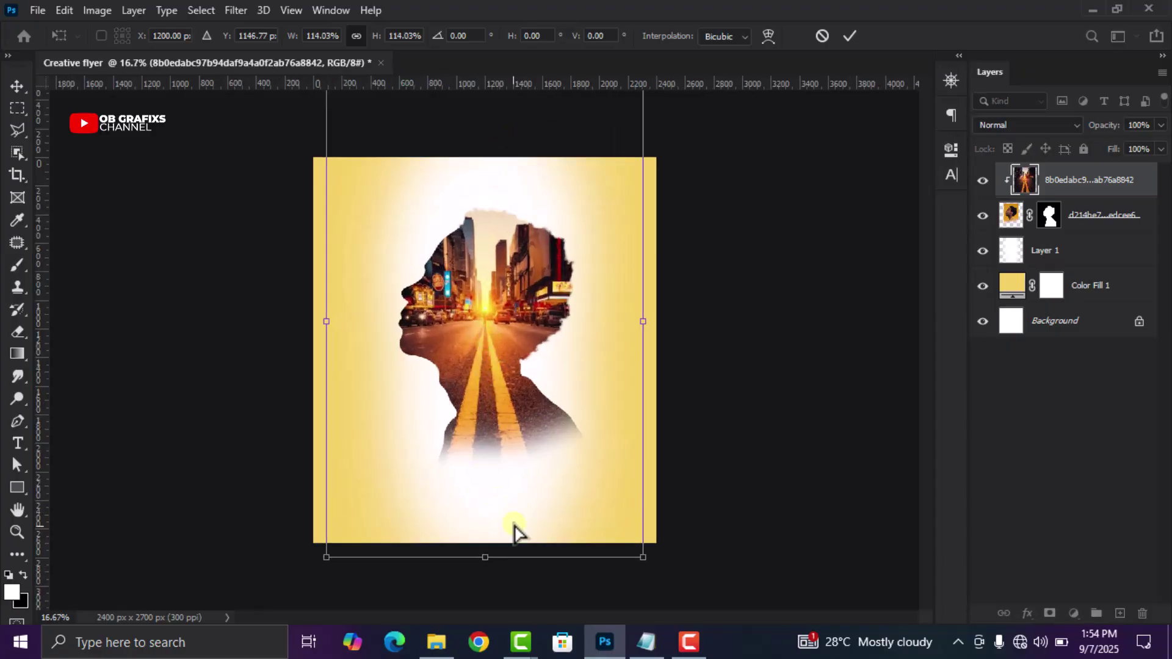
pyautogui.moveTo(490, 565); pyautogui.dragTo(492, 570)
pyautogui.click(853, 36)
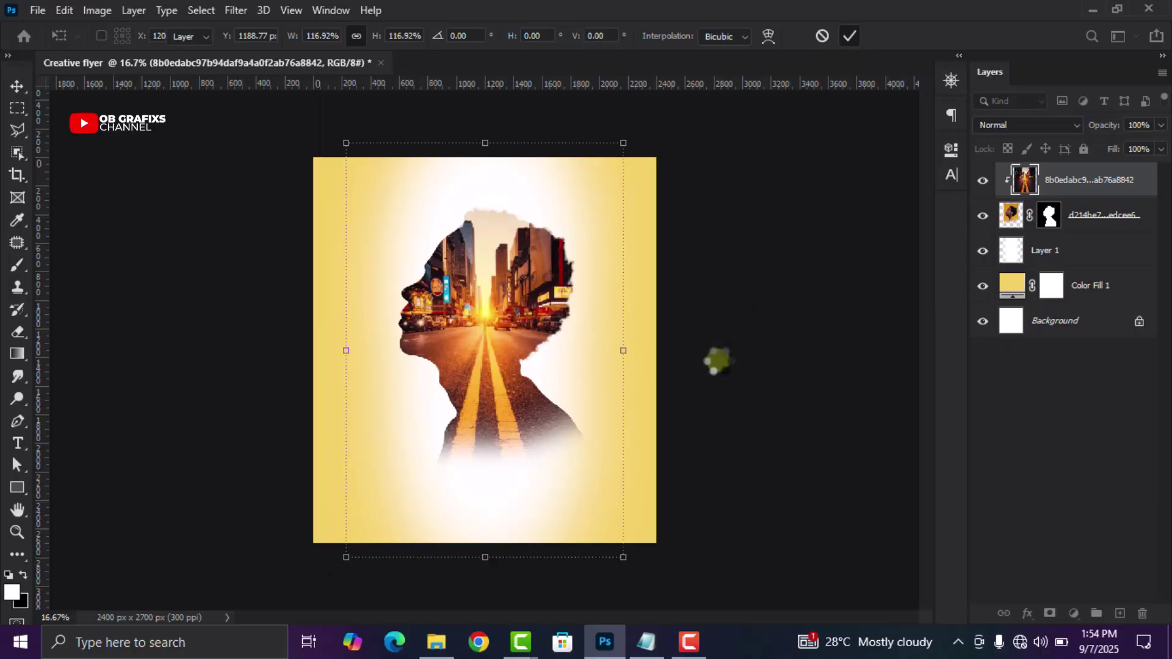
pyautogui.scroll(1, 598, 317)
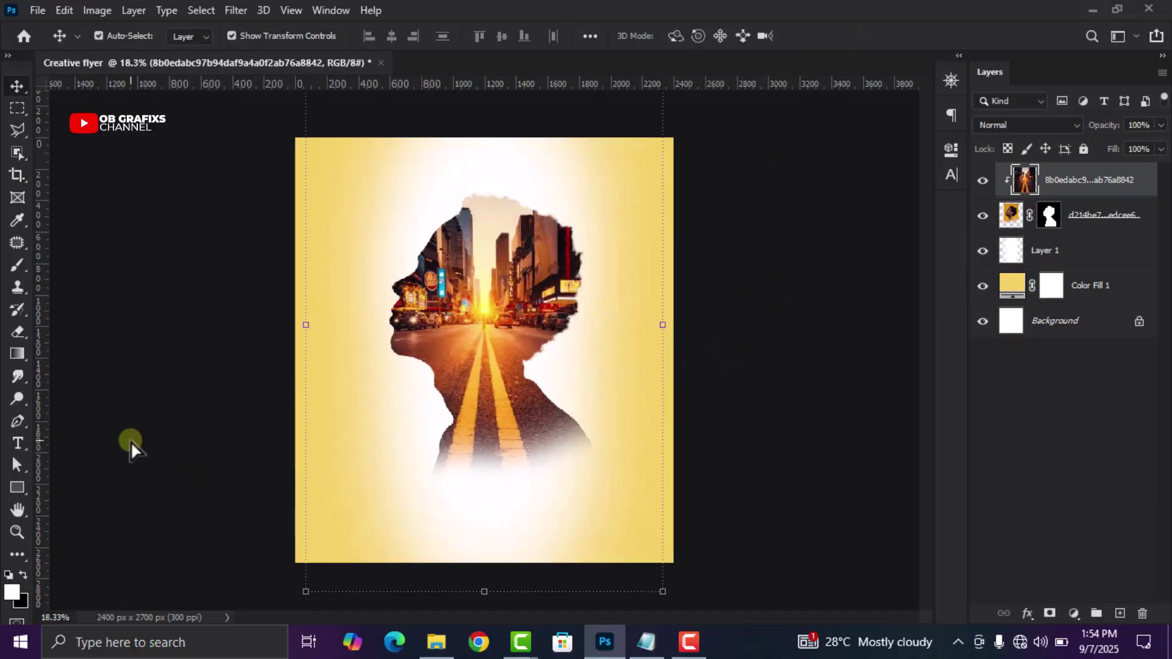
# Erase the city photo over the man's face, nose, lips and neck with a soft eraser
pyautogui.click(17, 333)
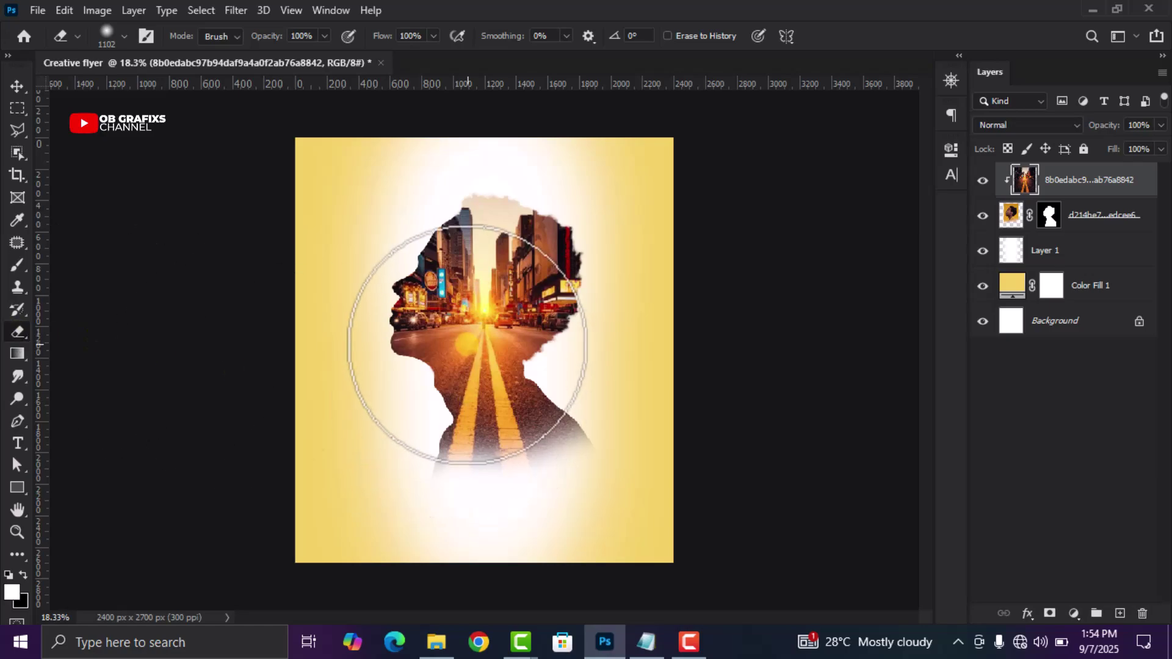
pyautogui.click(351, 294)
pyautogui.moveTo(352, 293)
pyautogui.mouseDown()
pyautogui.moveTo(350, 328)
pyautogui.moveTo(350, 254)
pyautogui.moveTo(393, 217)
pyautogui.moveTo(320, 355)
pyautogui.moveTo(299, 506)
pyautogui.moveTo(464, 520)
pyautogui.moveTo(567, 496)
pyautogui.moveTo(531, 522)
pyautogui.moveTo(564, 504)
pyautogui.moveTo(525, 499)
pyautogui.moveTo(559, 501)
pyautogui.moveTo(525, 499)
pyautogui.moveTo(537, 488)
pyautogui.moveTo(461, 521)
pyautogui.moveTo(547, 450)
pyautogui.moveTo(519, 454)
pyautogui.moveTo(536, 459)
pyautogui.moveTo(482, 507)
pyautogui.mouseUp()
pyautogui.moveTo(701, 351)
pyautogui.mouseDown()
pyautogui.moveTo(679, 303)
pyautogui.moveTo(612, 251)
pyautogui.moveTo(641, 276)
pyautogui.moveTo(643, 334)
pyautogui.moveTo(587, 597)
pyautogui.moveTo(475, 581)
pyautogui.moveTo(463, 538)
pyautogui.moveTo(357, 517)
pyautogui.moveTo(369, 444)
pyautogui.moveTo(385, 463)
pyautogui.moveTo(385, 431)
pyautogui.moveTo(372, 407)
pyautogui.moveTo(386, 452)
pyautogui.moveTo(348, 366)
pyautogui.moveTo(371, 325)
pyautogui.moveTo(362, 293)
pyautogui.moveTo(362, 319)
pyautogui.moveTo(388, 207)
pyautogui.moveTo(375, 361)
pyautogui.moveTo(417, 513)
pyautogui.moveTo(391, 529)
pyautogui.moveTo(607, 499)
pyautogui.moveTo(656, 434)
pyautogui.moveTo(664, 335)
pyautogui.moveTo(644, 309)
pyautogui.mouseUp()
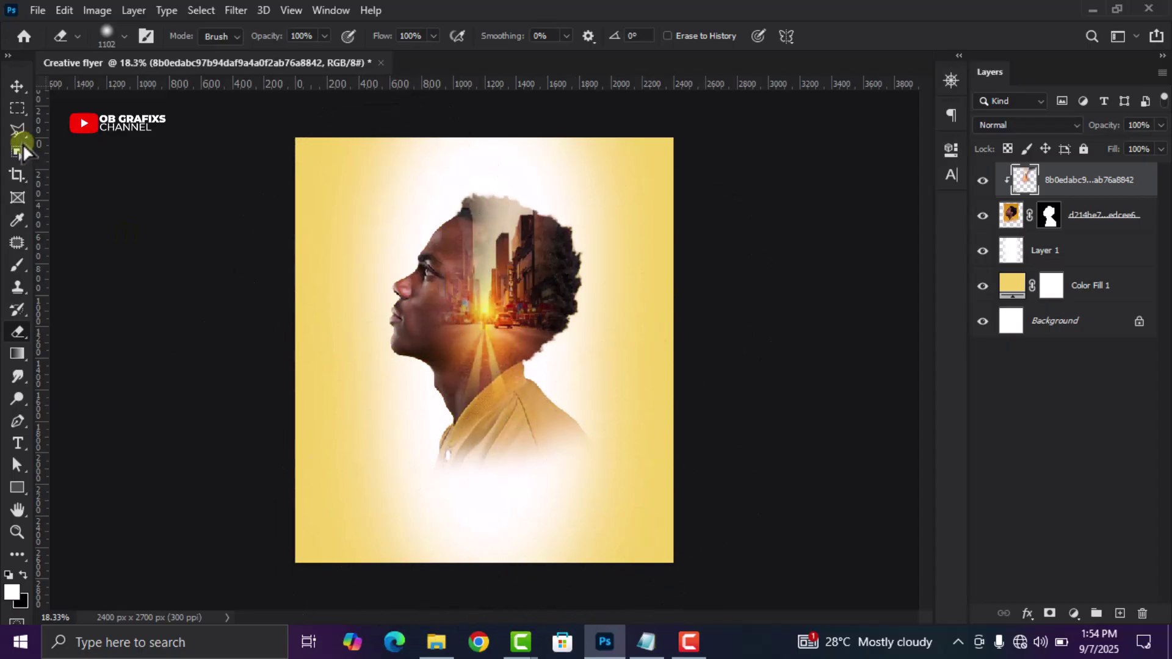
# Set the city layer's blend mode to Screen and review the double exposure
pyautogui.click(17, 85)
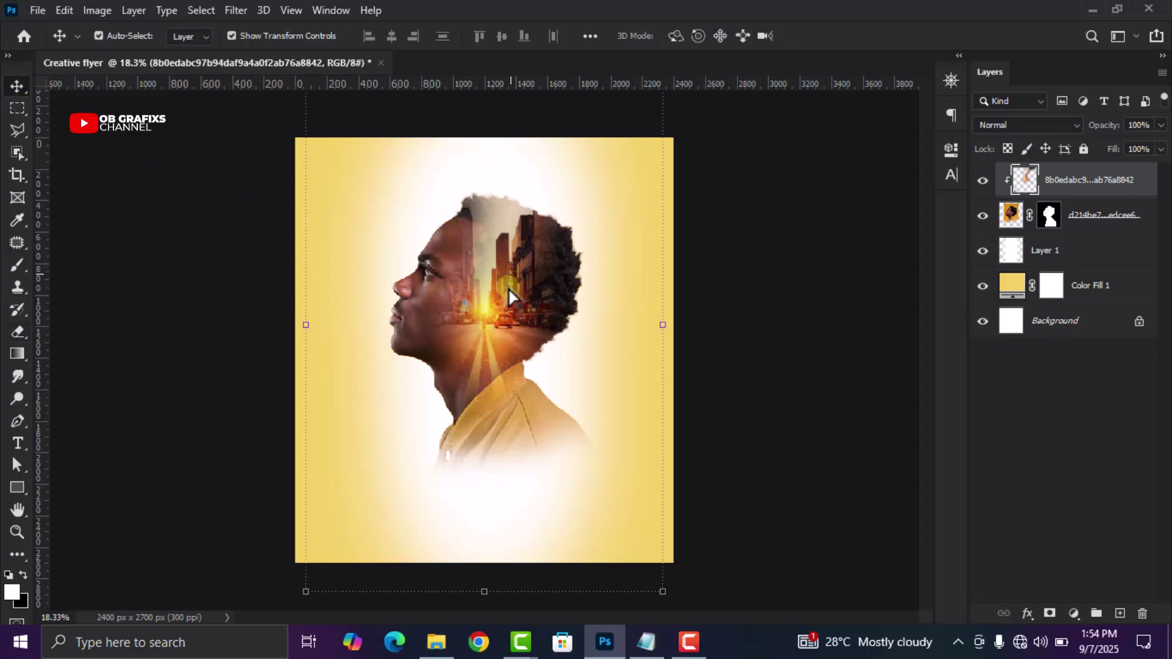
pyautogui.scroll(-1, 633, 354)
pyautogui.scroll(2, 643, 348)
pyautogui.click(1019, 125)
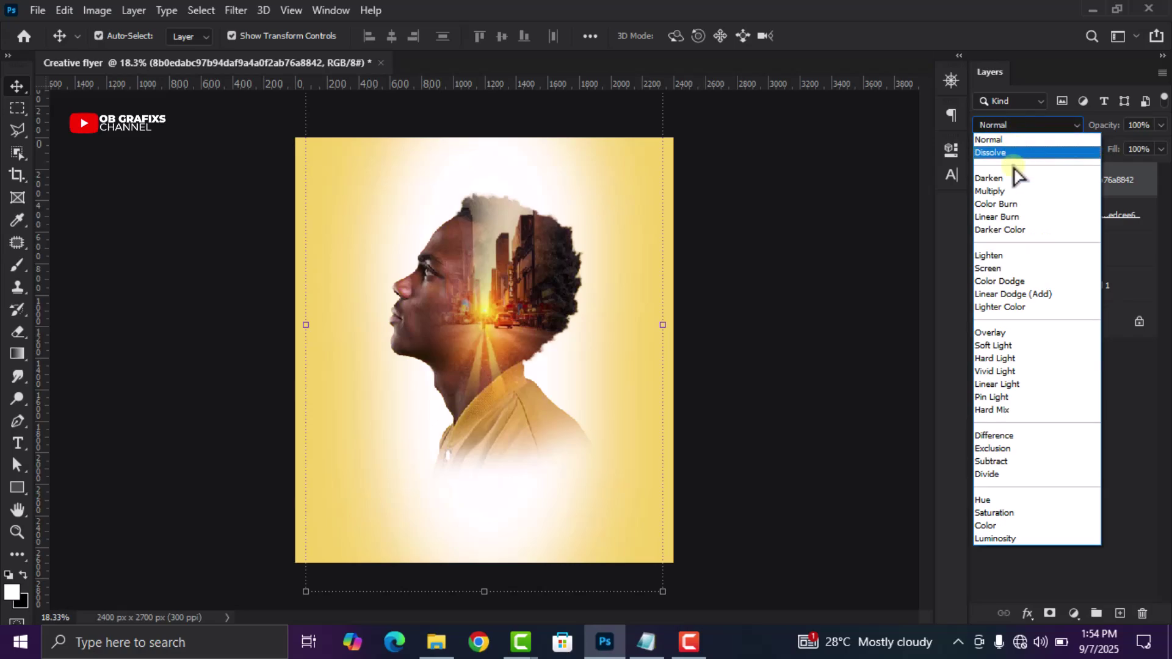
pyautogui.click(1012, 268)
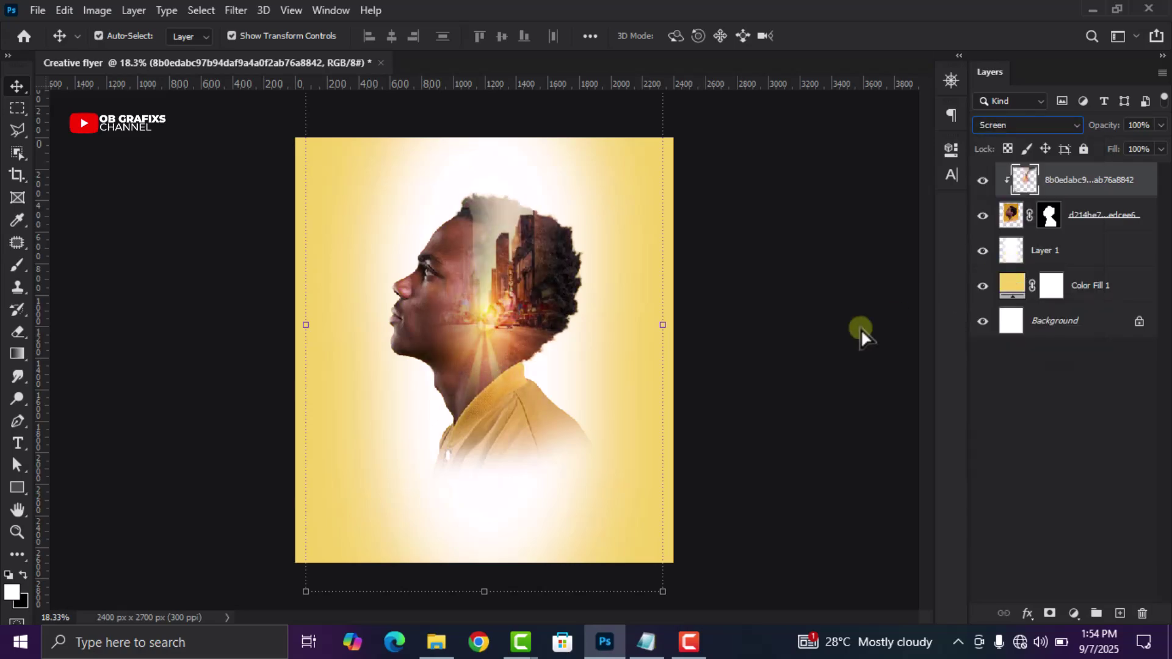
pyautogui.click(797, 342)
pyautogui.scroll(-1, 797, 341)
pyautogui.scroll(1, 797, 341)
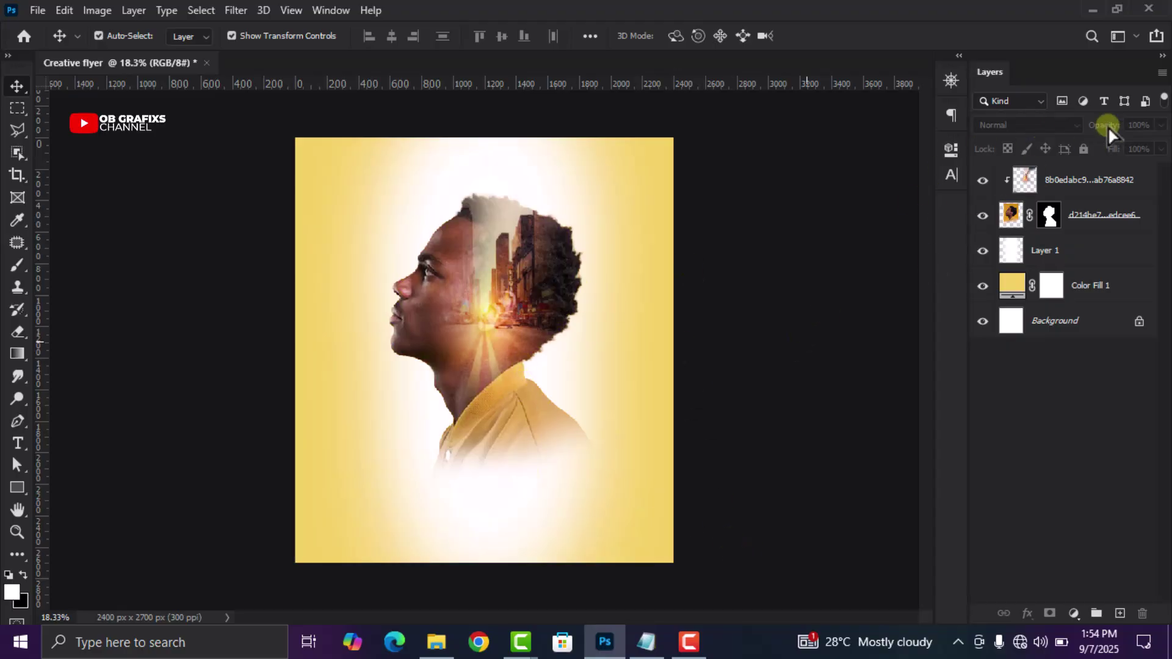
pyautogui.click(488, 311)
pyautogui.click(1015, 127)
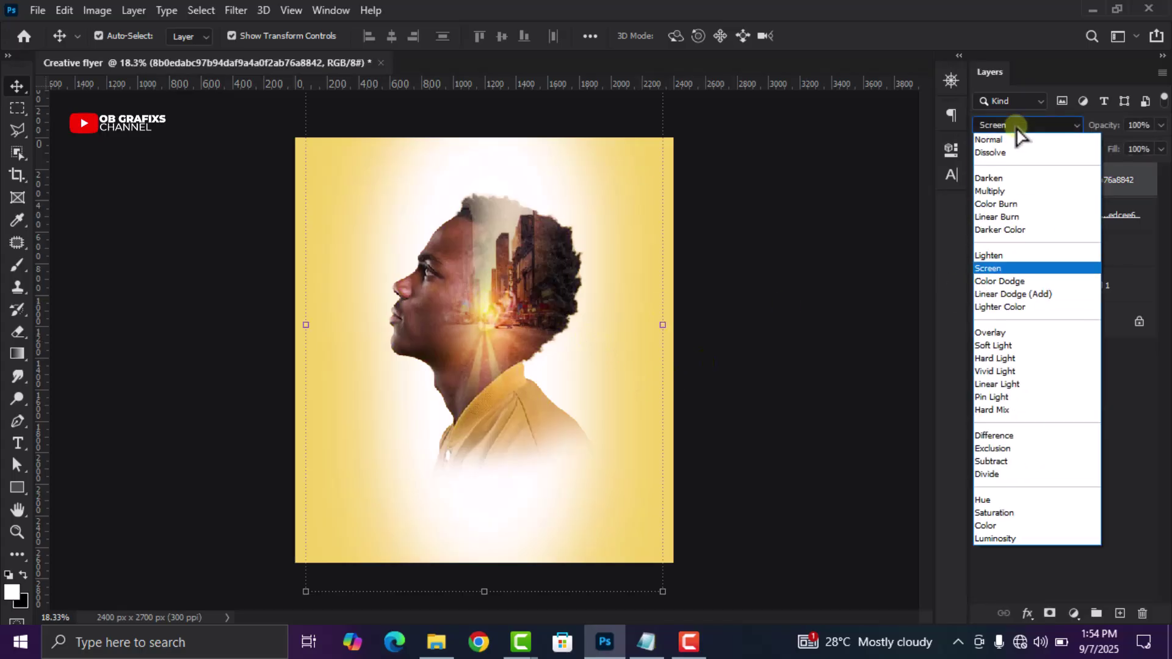
pyautogui.click(989, 268)
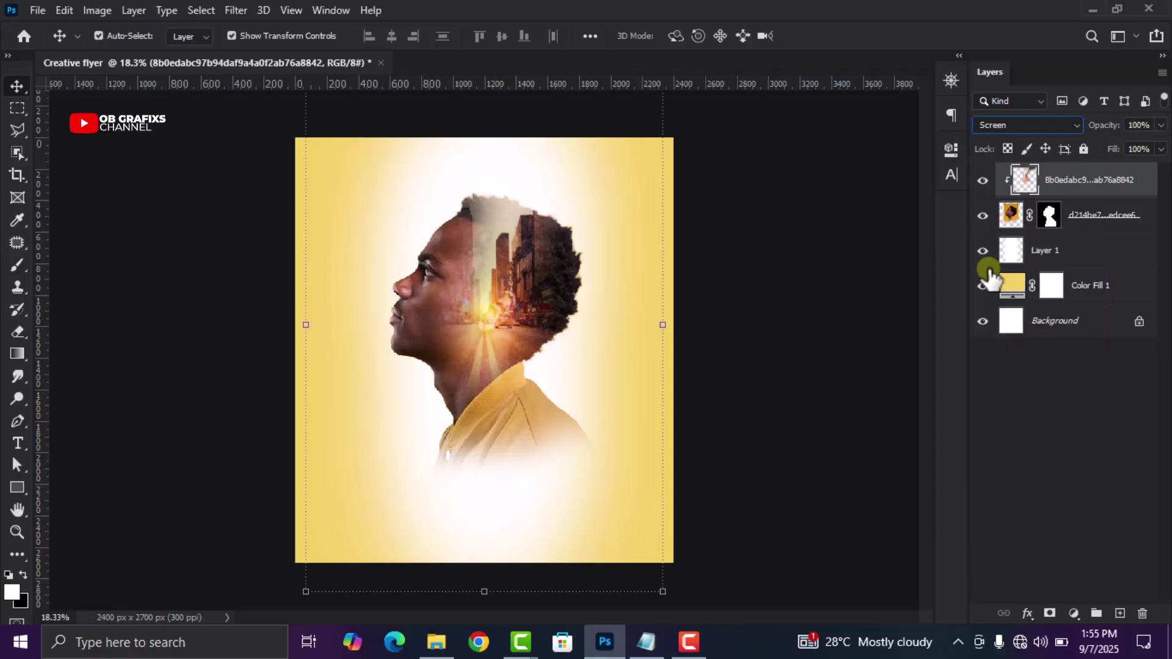
pyautogui.click(770, 376)
pyautogui.hotkey('ctrl', '-')
pyautogui.hotkey('ctrl', '+')
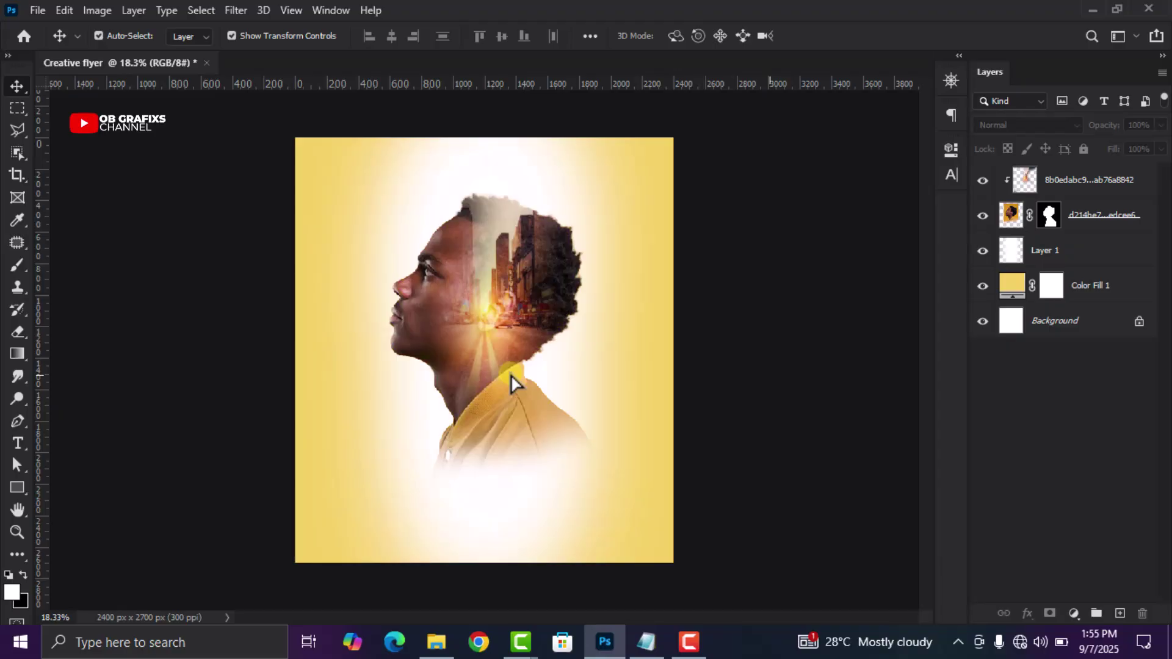
# Copy the word NEVER from the notes in Notepad
pyautogui.click(647, 640)
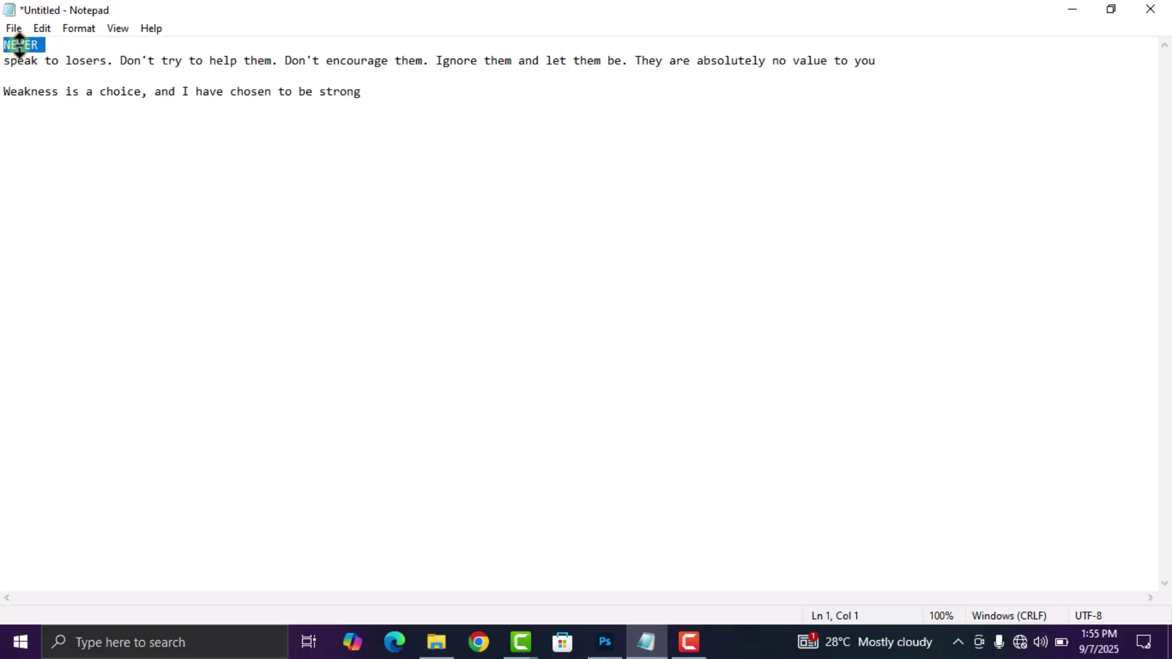
pyautogui.rightClick(20, 45)
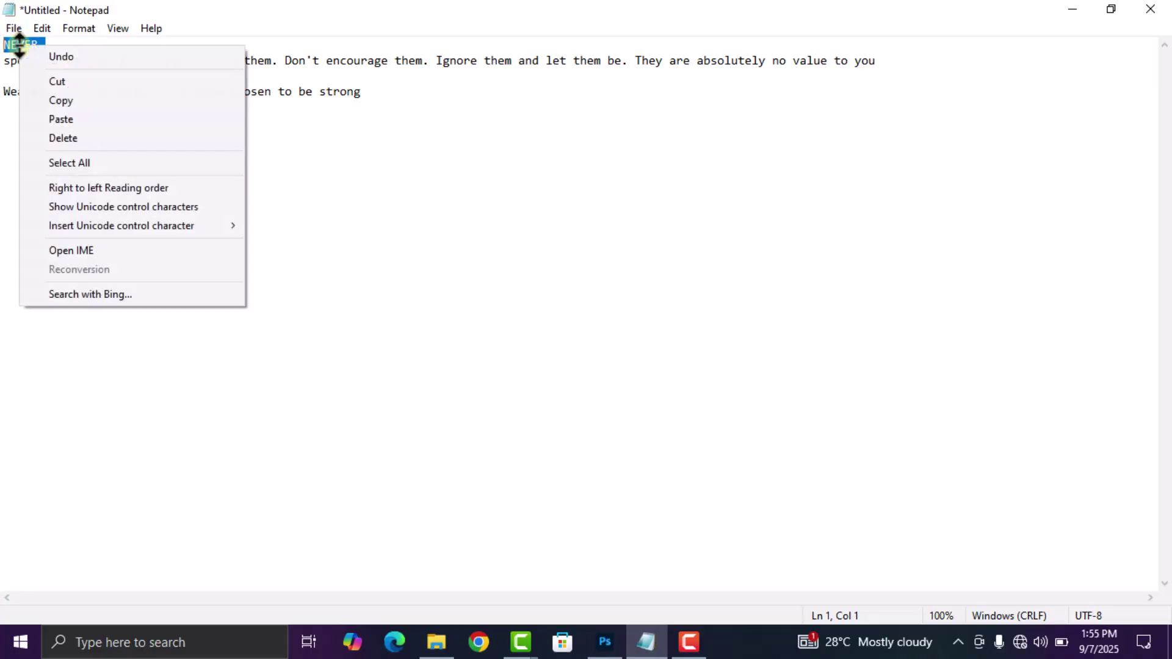
pyautogui.click(63, 100)
# Type the headline NEVER in a text box left of the man's neck
pyautogui.click(604, 642)
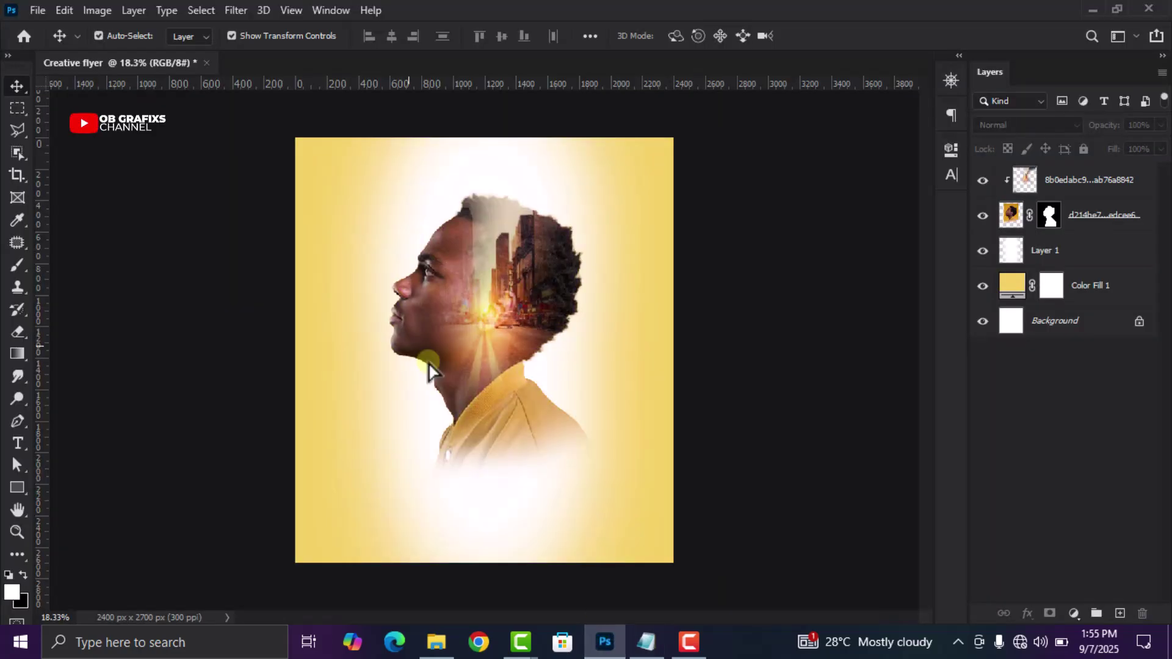
pyautogui.click(15, 446)
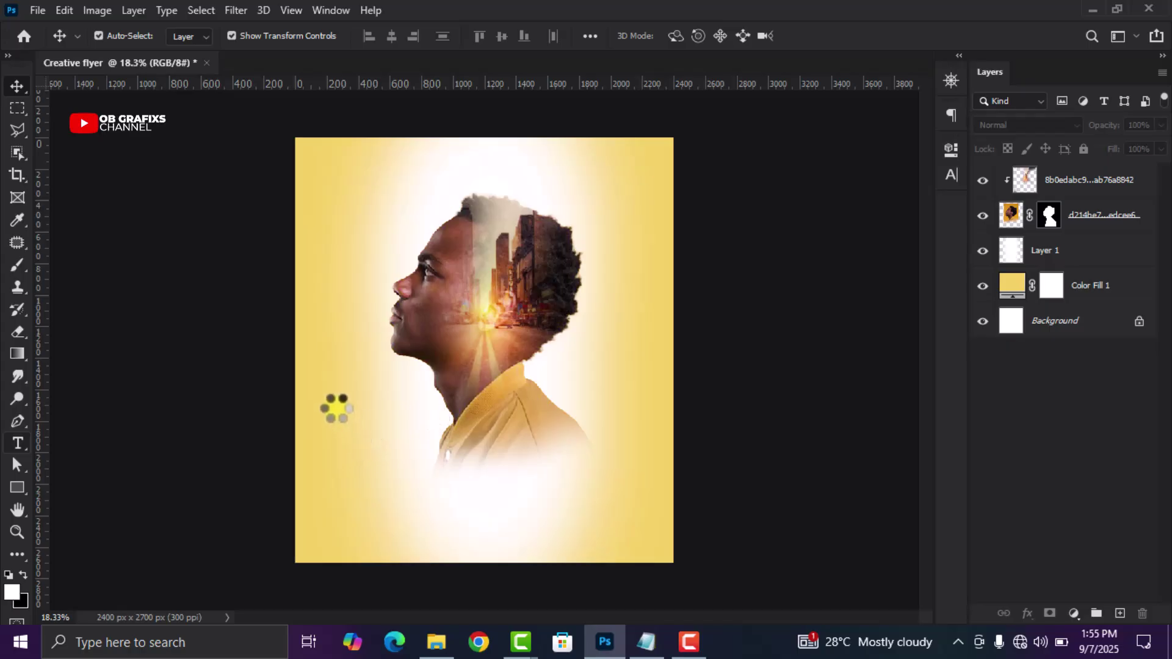
pyautogui.moveTo(335, 400); pyautogui.dragTo(499, 443)
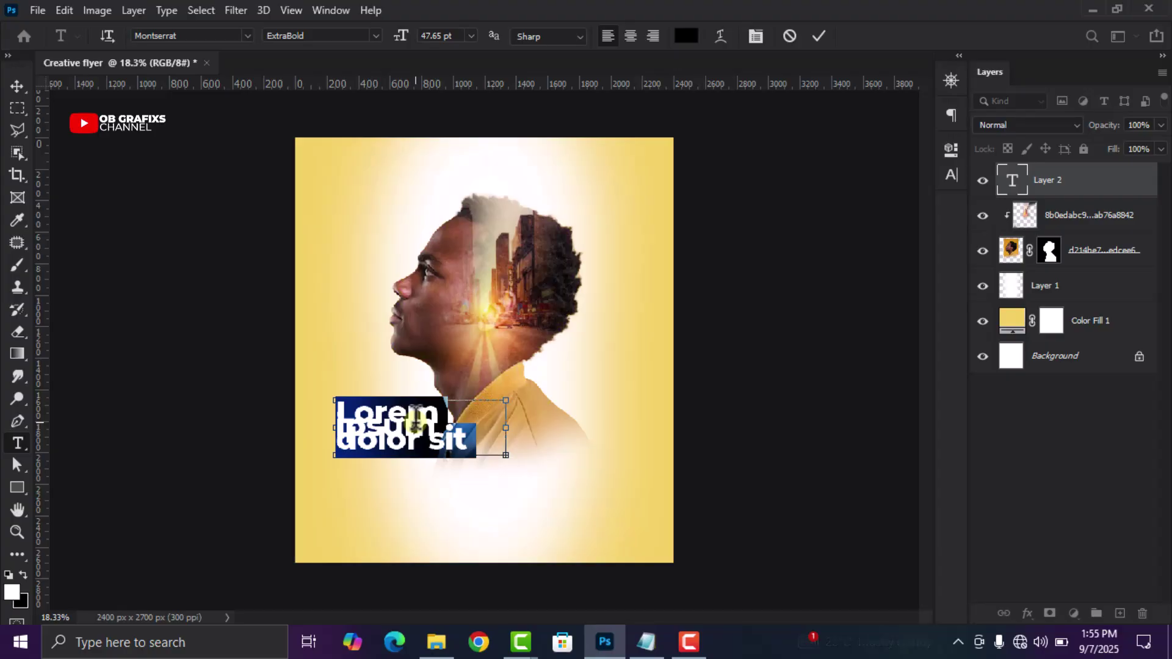
pyautogui.write('NEVER')
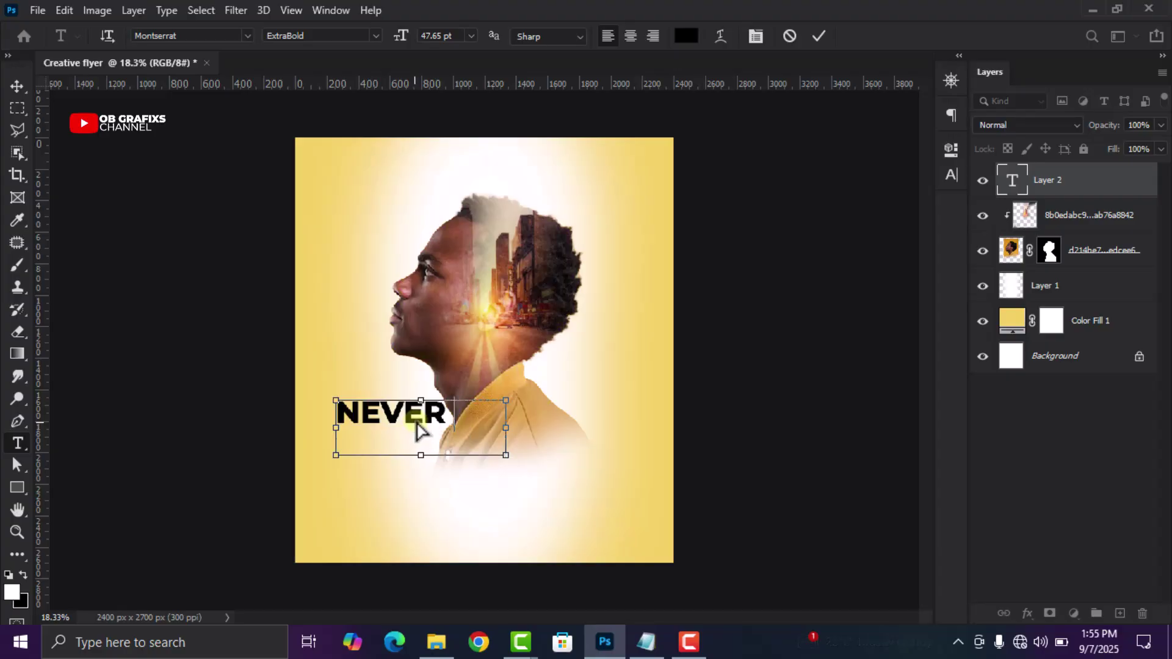
pyautogui.hotkey('ctrl', 'Return')
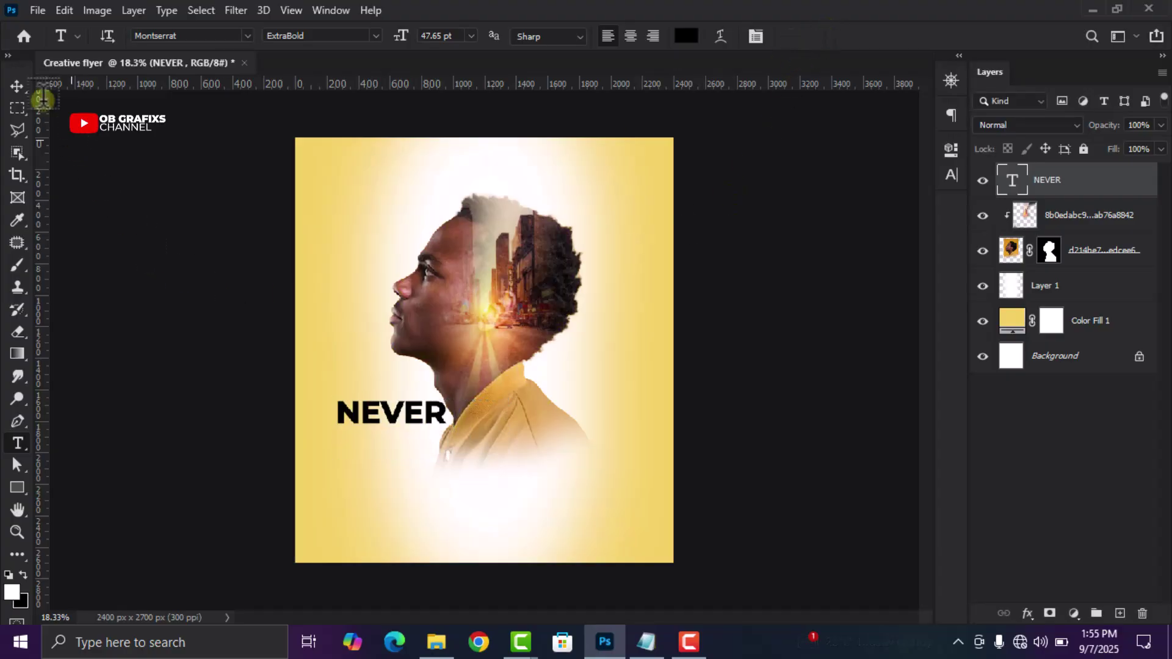
# Reduce the NEVER font size and shrink its text box to fit the word
pyautogui.click(17, 85)
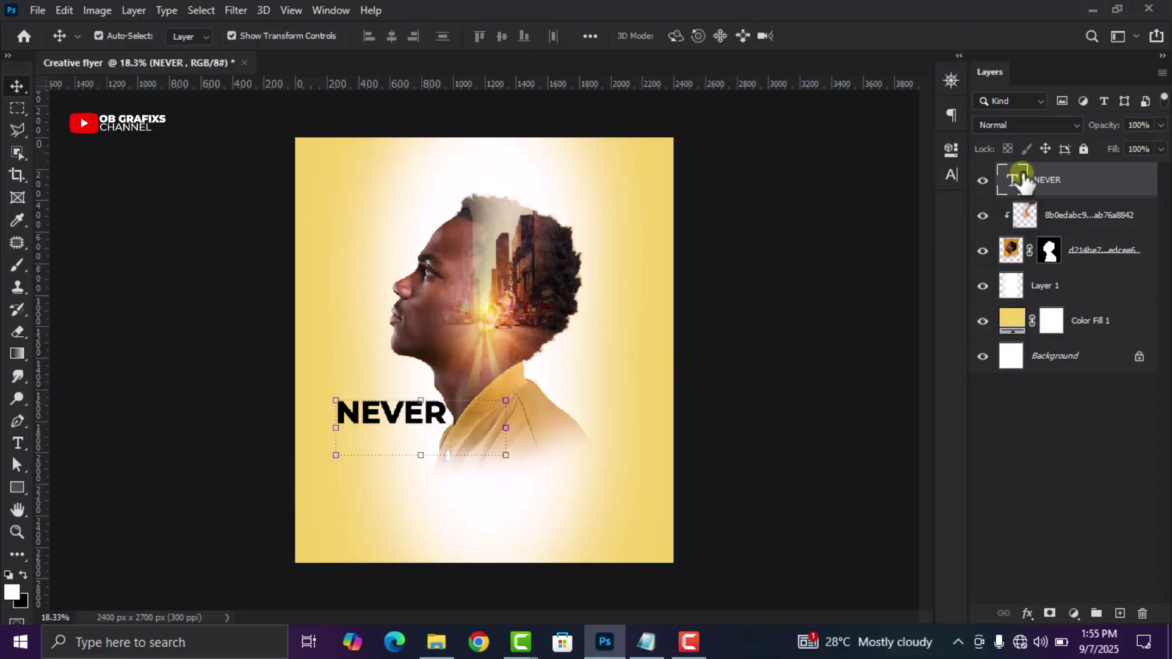
pyautogui.click(948, 174)
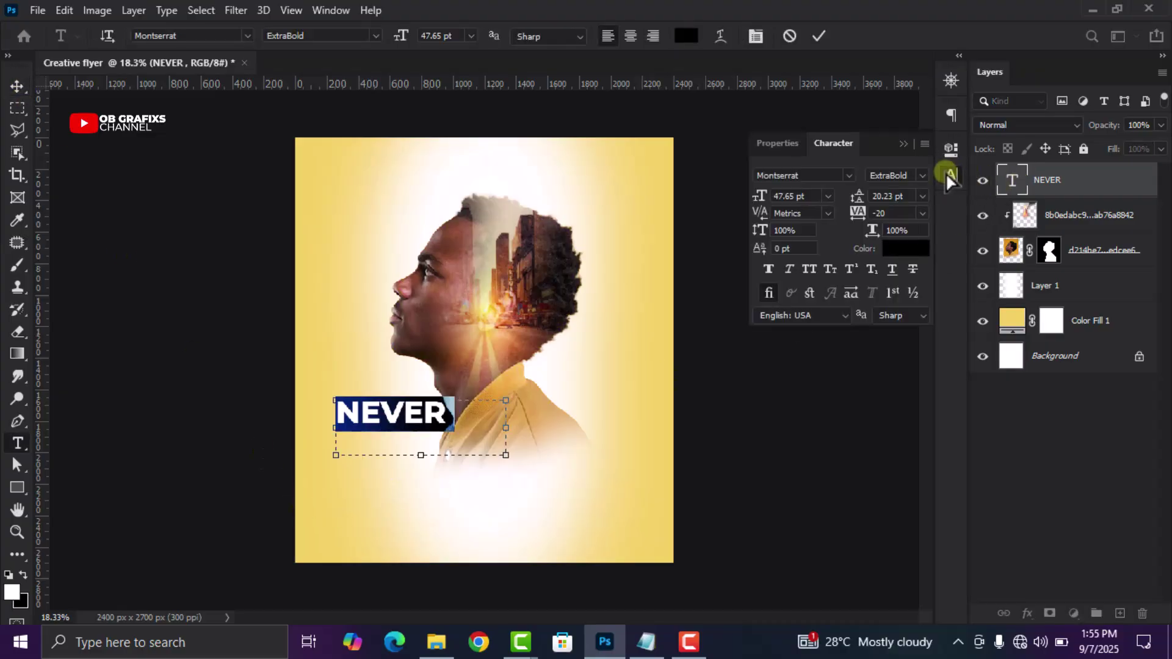
pyautogui.moveTo(814, 195); pyautogui.dragTo(760, 214)
pyautogui.moveTo(499, 431); pyautogui.dragTo(448, 425)
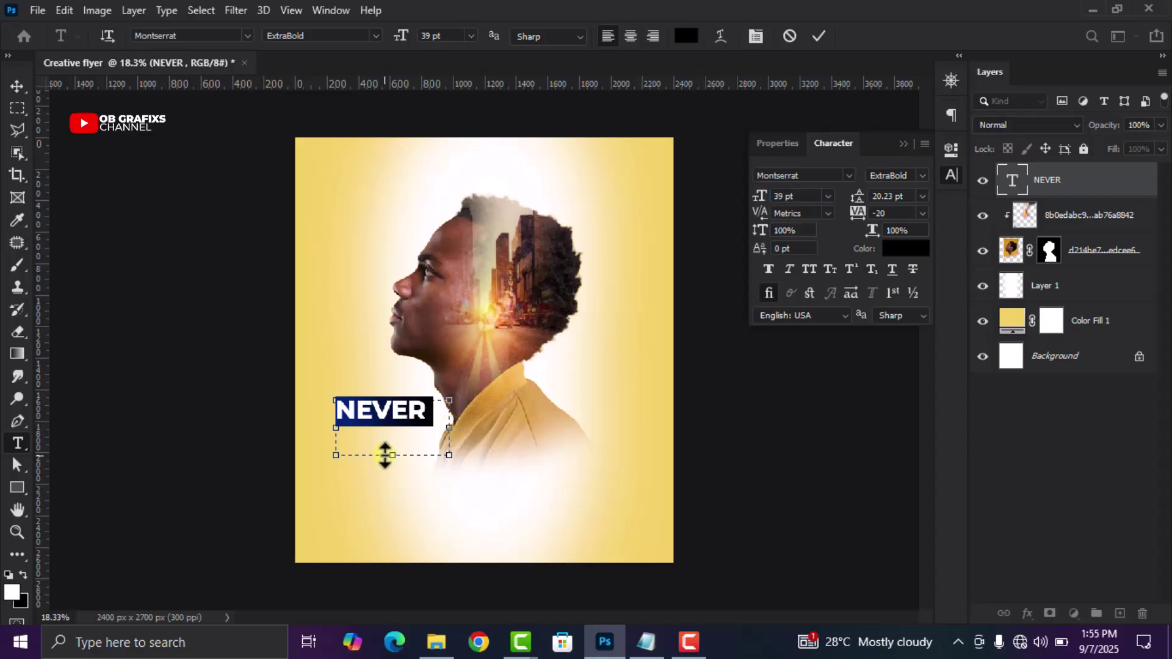
pyautogui.moveTo(390, 452); pyautogui.dragTo(392, 435)
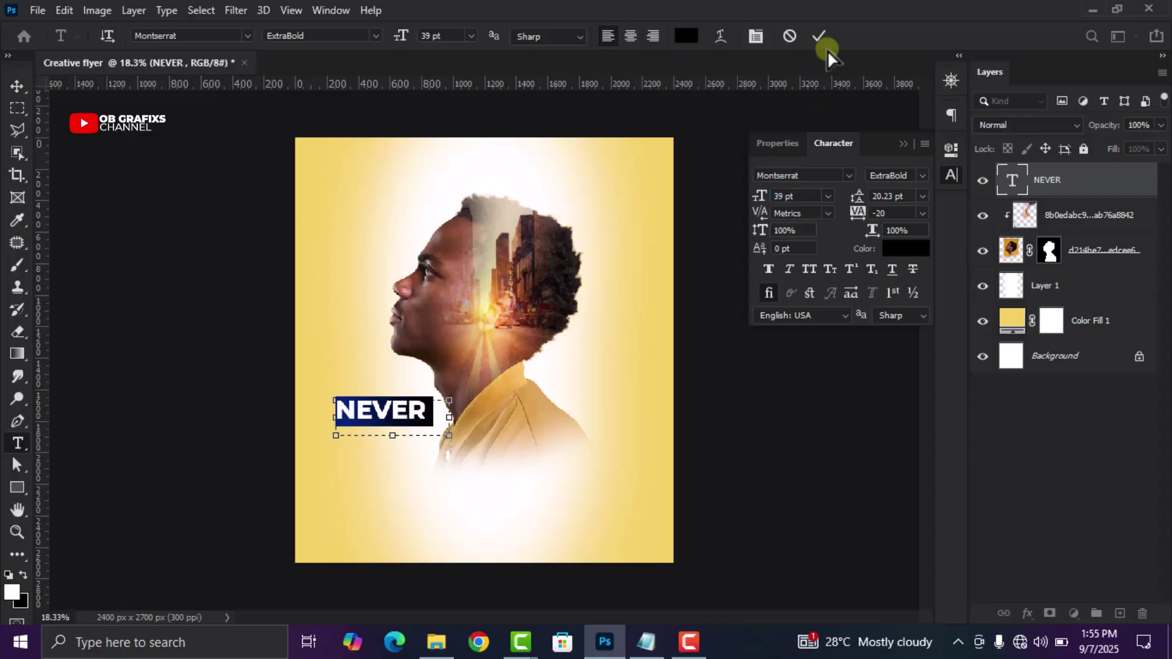
pyautogui.click(823, 35)
pyautogui.press('v')
pyautogui.click(951, 176)
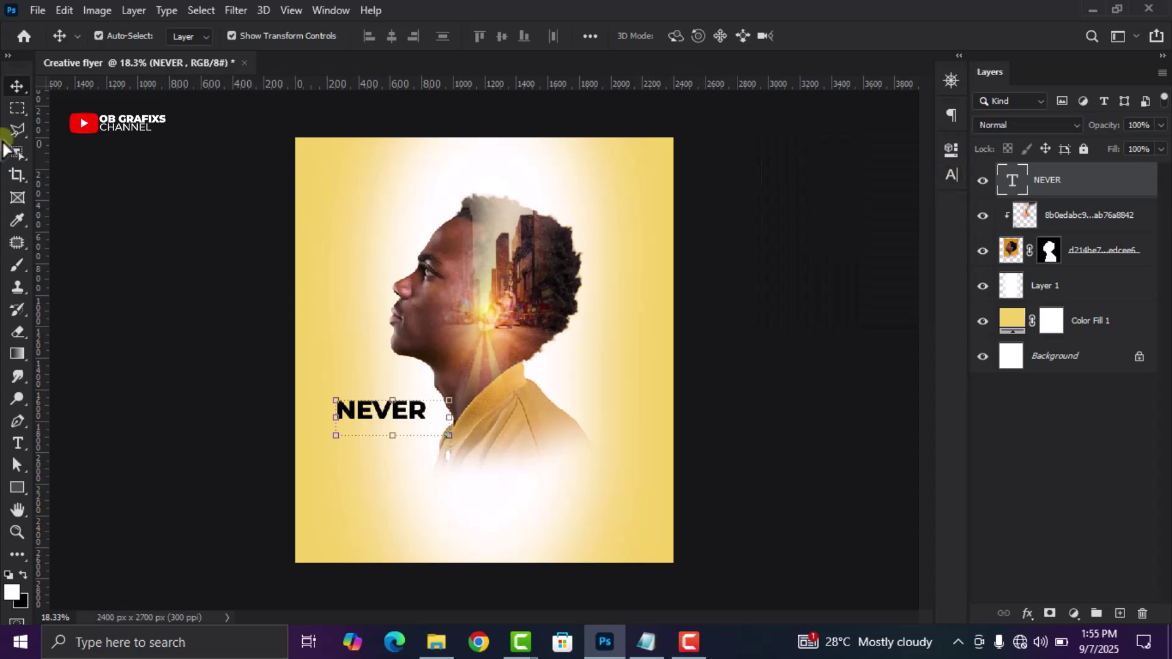
# Nudge the NEVER headline up and right so it sits beside the neck
pyautogui.click(376, 389)
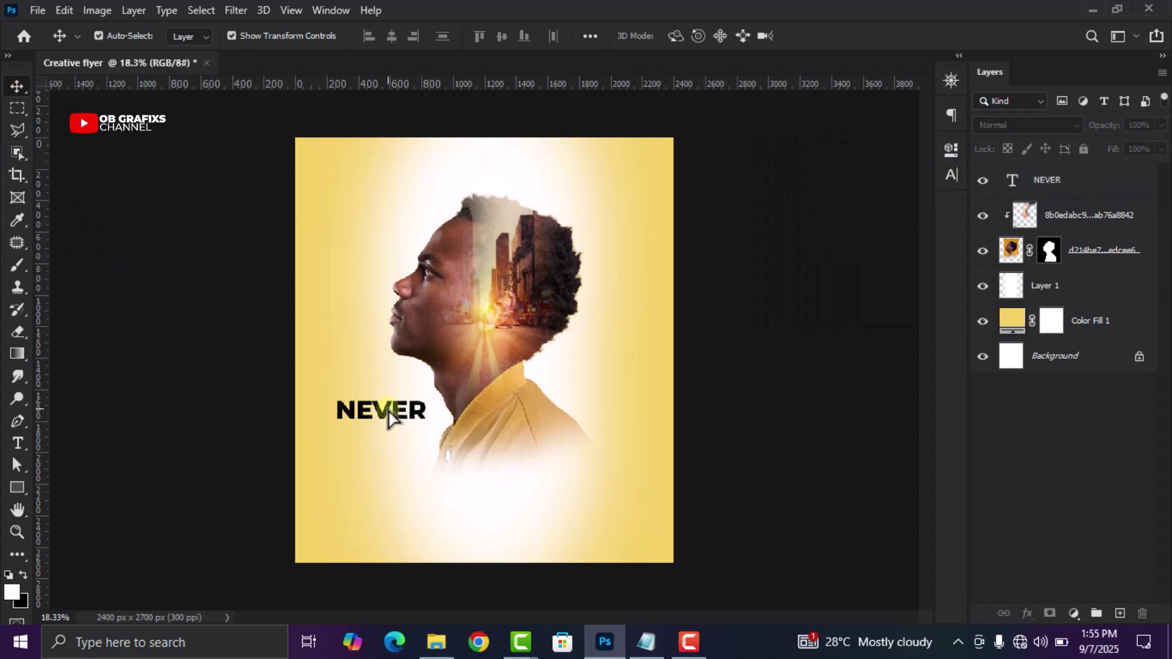
pyautogui.moveTo(389, 416); pyautogui.dragTo(393, 406)
pyautogui.click(844, 372)
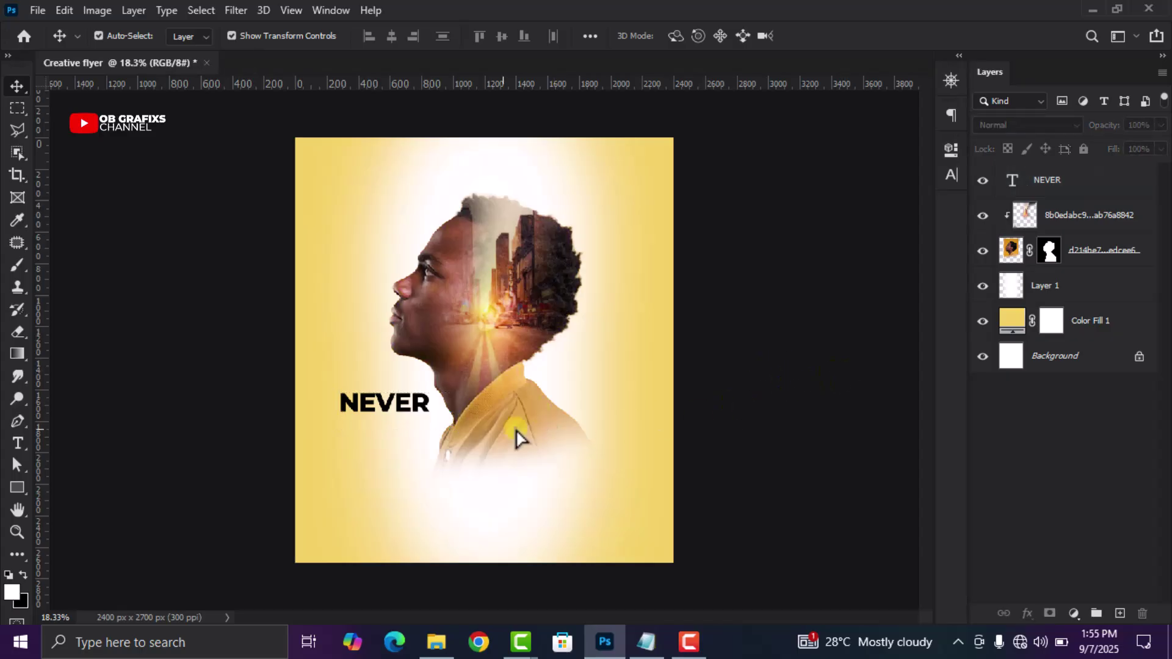
# Copy the 'speak to losers' quote line from Notepad
pyautogui.click(649, 642)
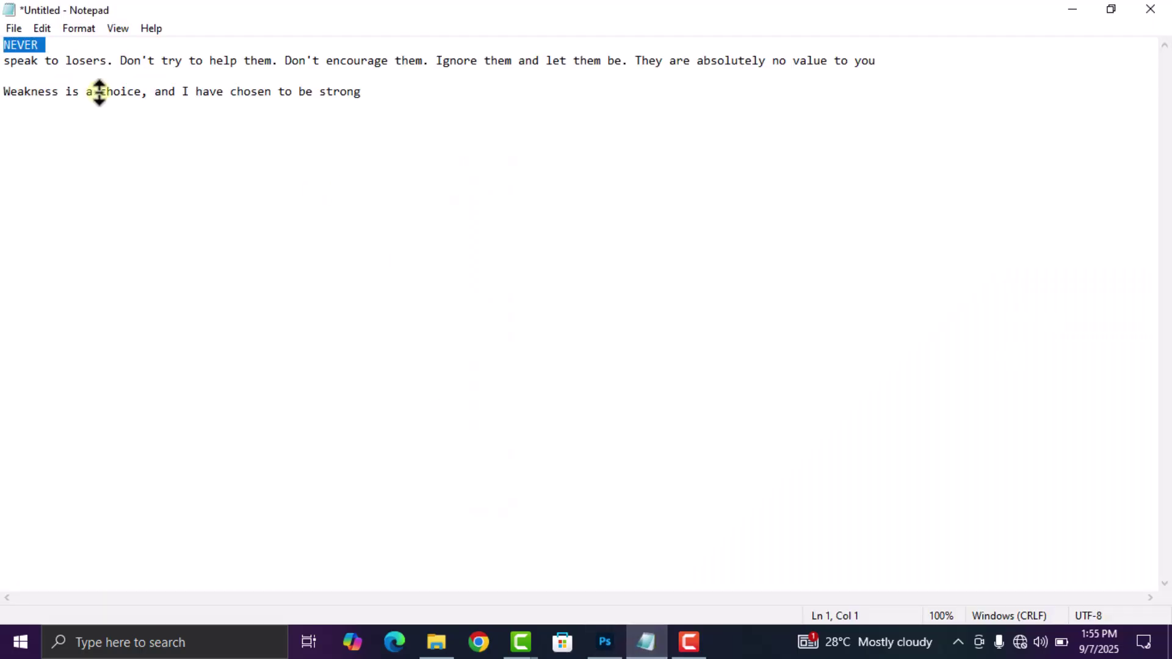
pyautogui.moveTo(7, 66); pyautogui.dragTo(798, 69)
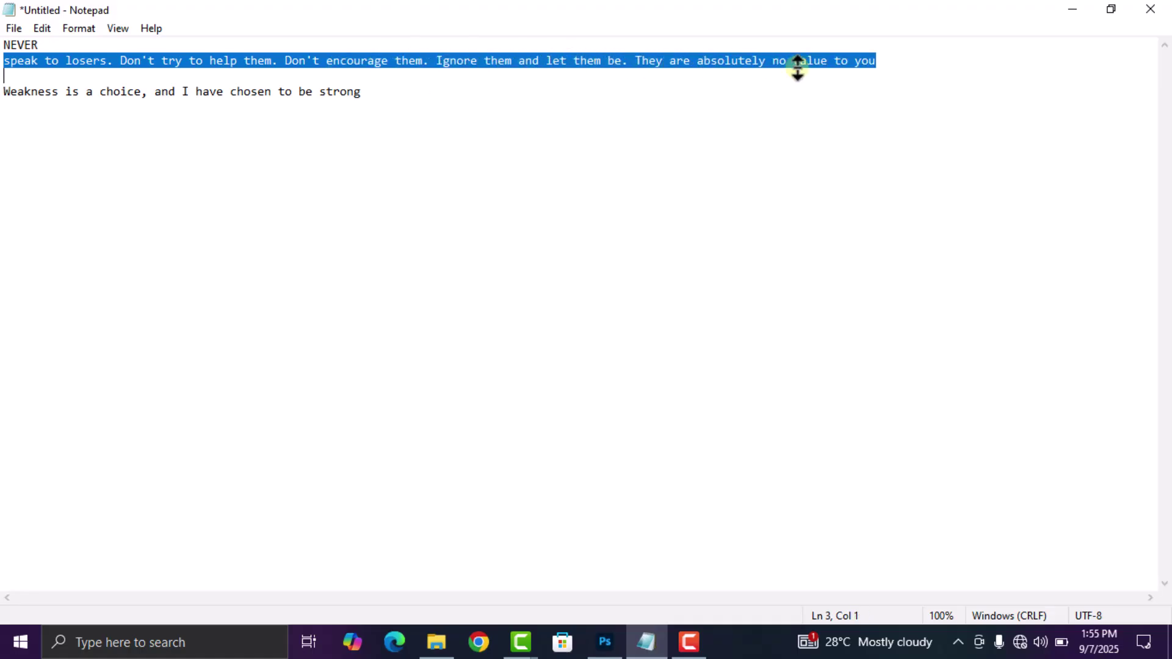
pyautogui.rightClick(755, 60)
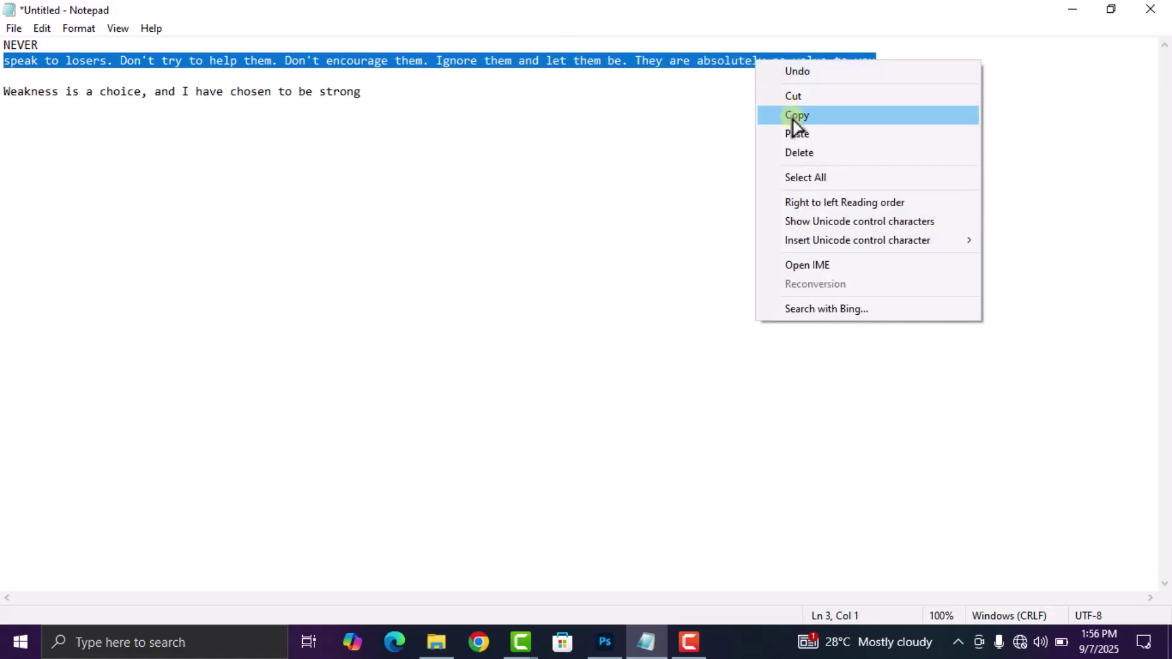
pyautogui.click(796, 116)
pyautogui.click(604, 642)
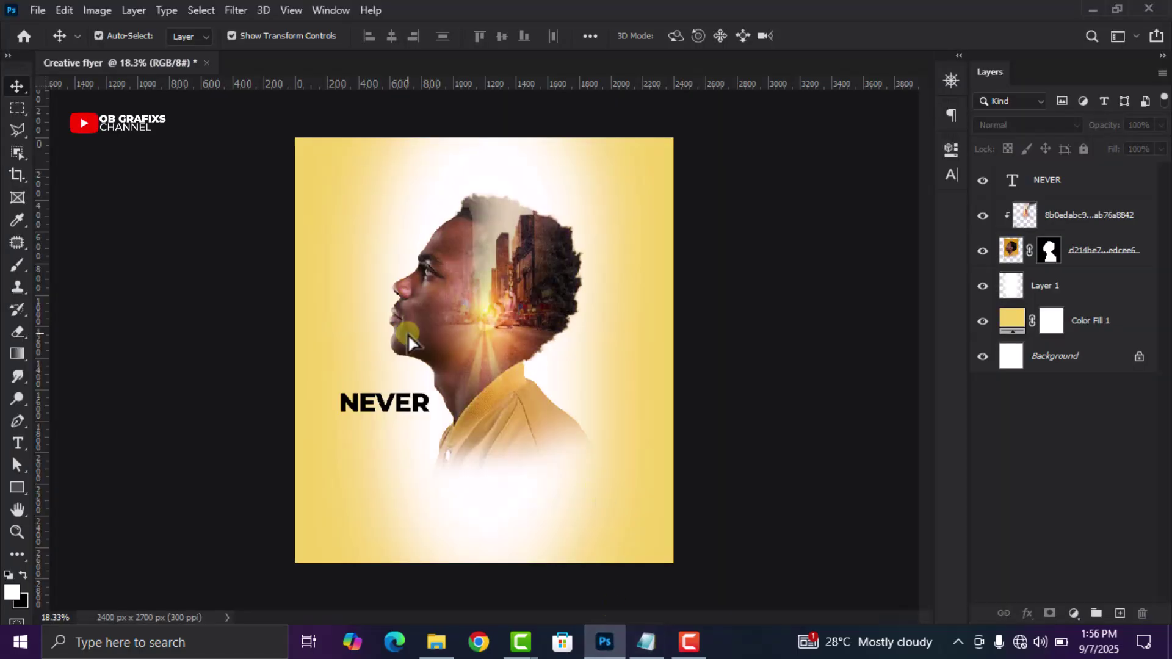
# Paste the 'speak to losers' quote into a new paragraph text box
pyautogui.click(18, 444)
pyautogui.moveTo(369, 202); pyautogui.dragTo(564, 359)
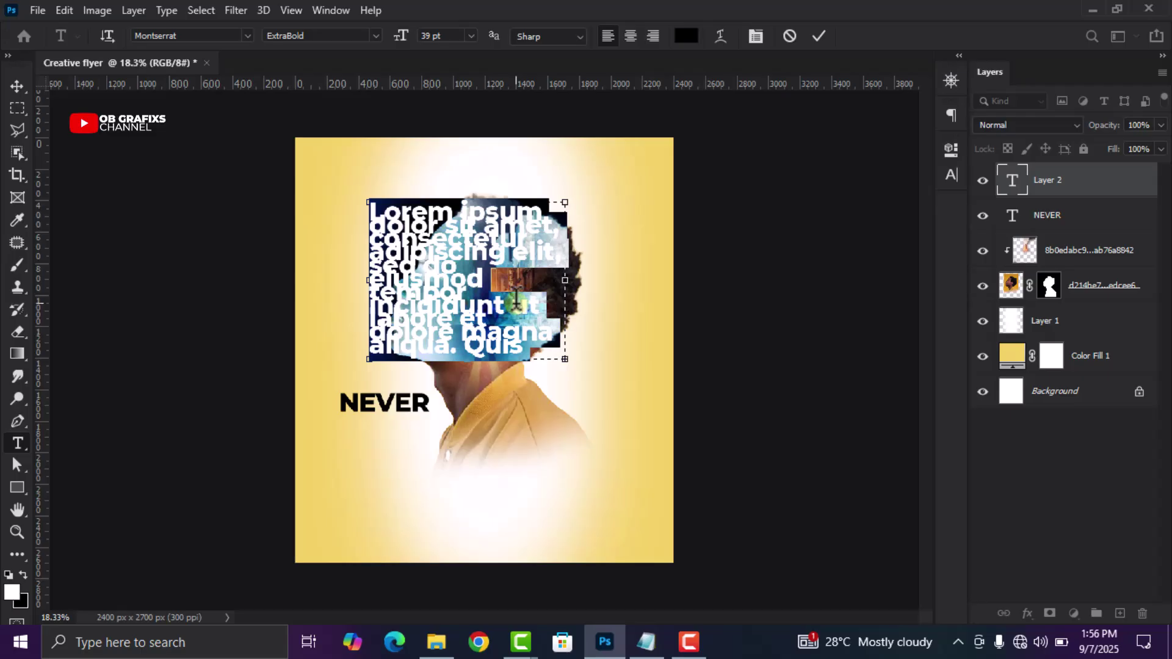
pyautogui.hotkey('ctrl', 'v')
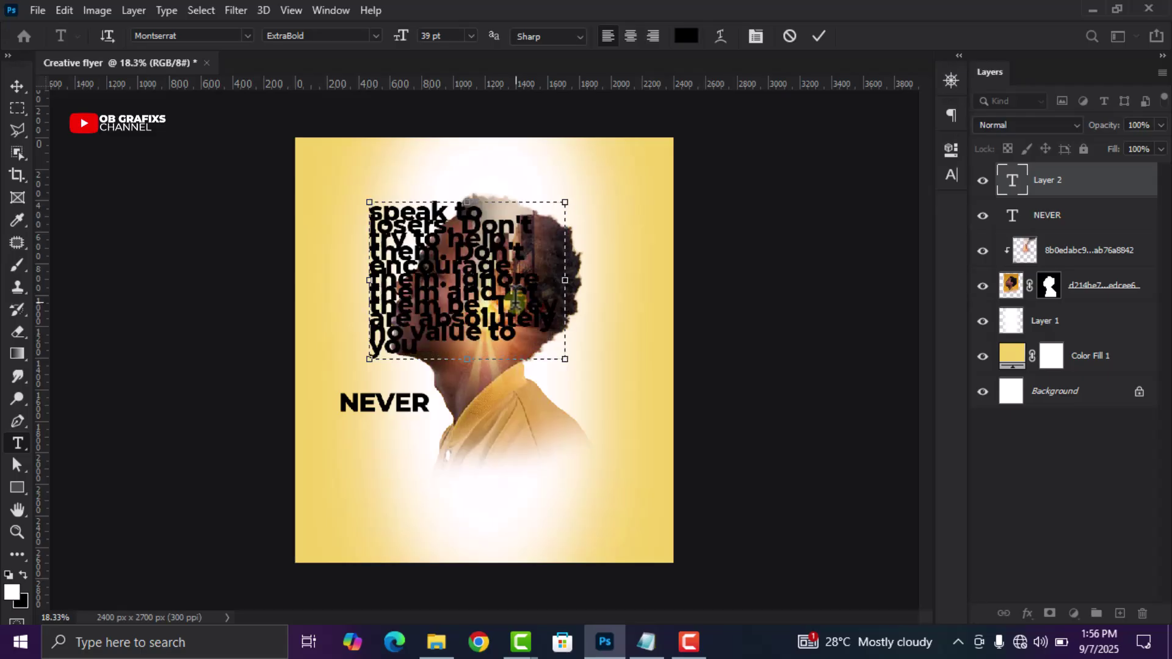
pyautogui.click(819, 36)
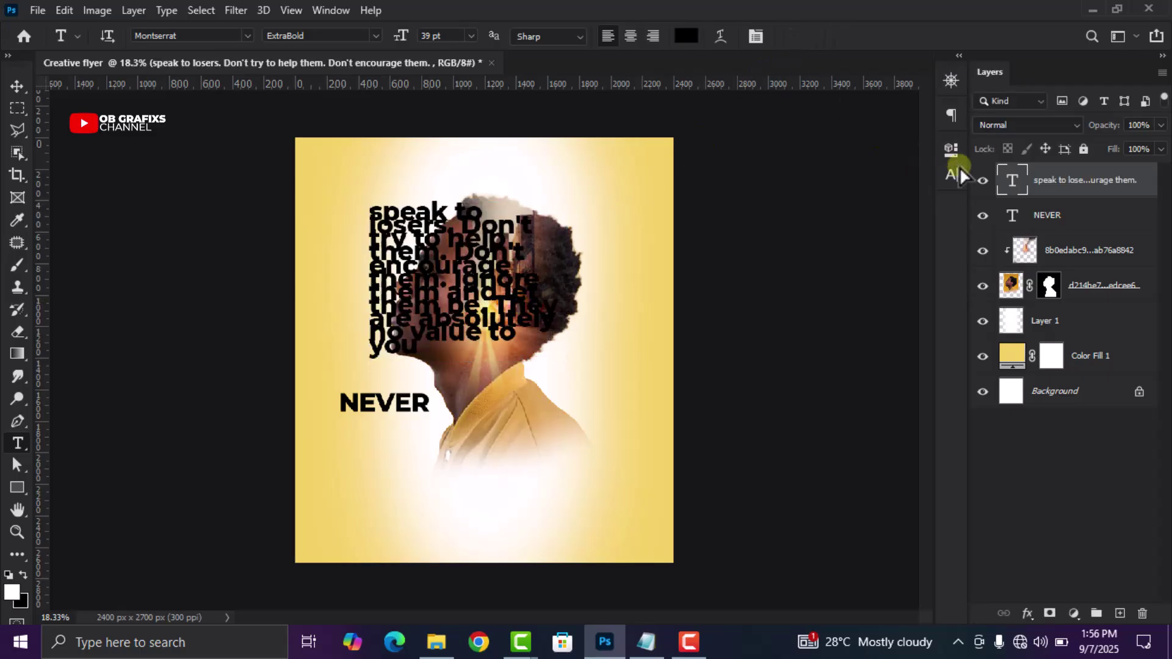
# Format the quote in 15 pt Montserrat Bold, narrow its box, and move it below NEVER
pyautogui.doubleClick(1013, 180)
pyautogui.click(958, 176)
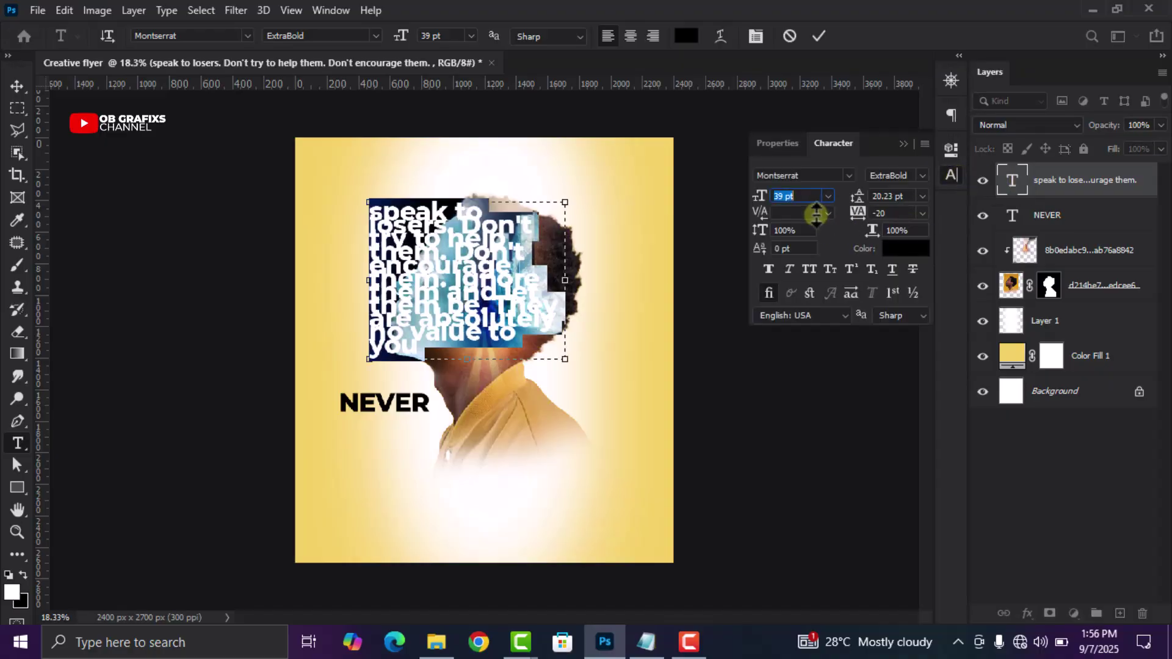
pyautogui.scroll(-20, 798, 197)
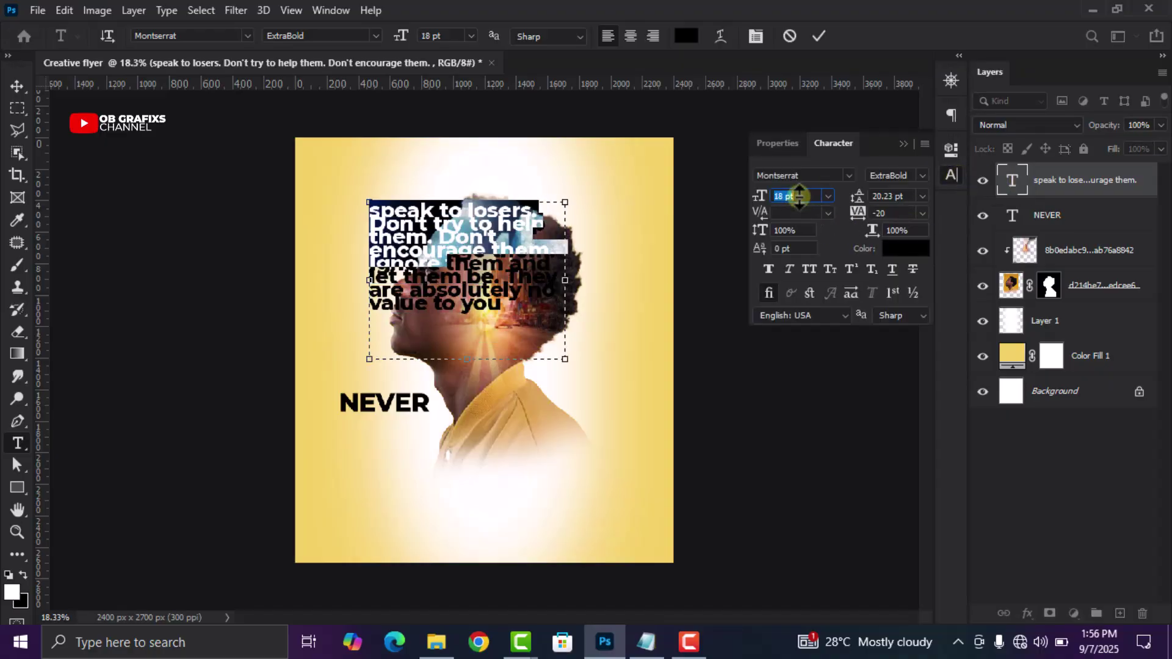
pyautogui.moveTo(565, 280); pyautogui.dragTo(468, 280)
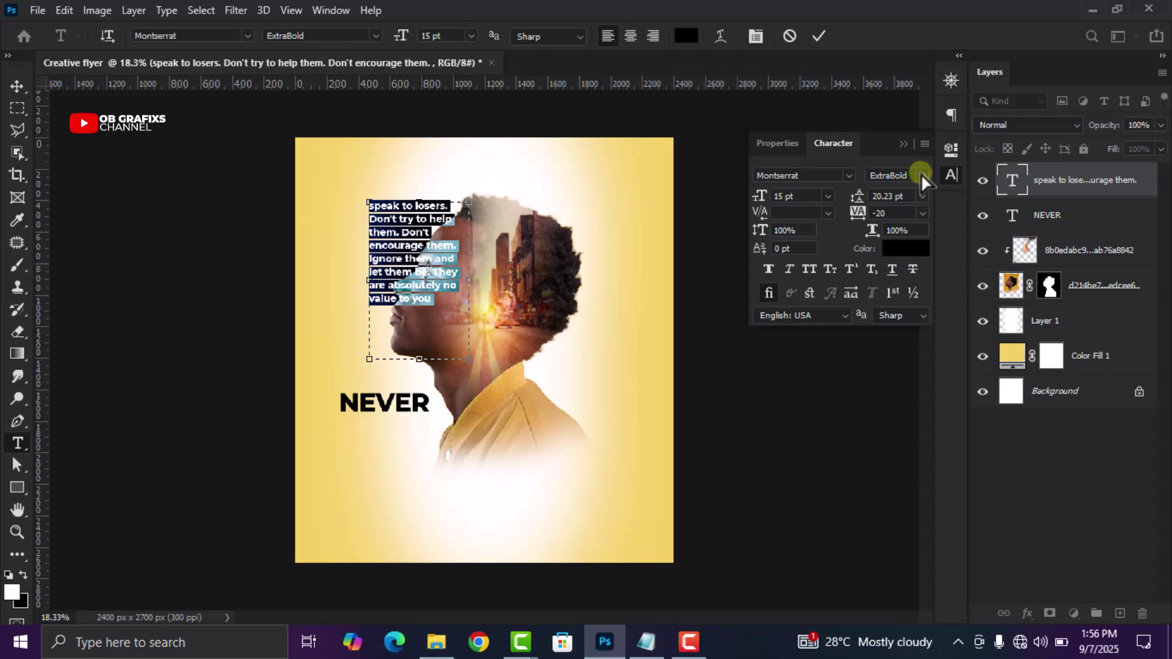
pyautogui.click(883, 195)
pyautogui.scroll(-3, 883, 196)
pyautogui.click(17, 86)
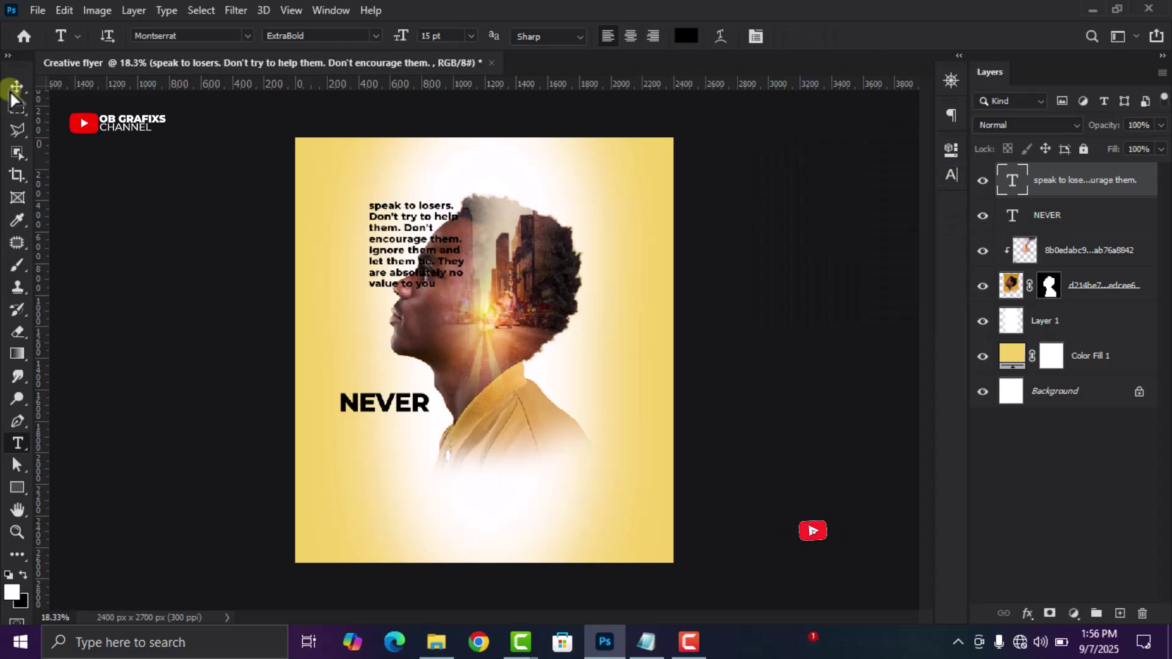
pyautogui.moveTo(418, 247); pyautogui.dragTo(388, 458)
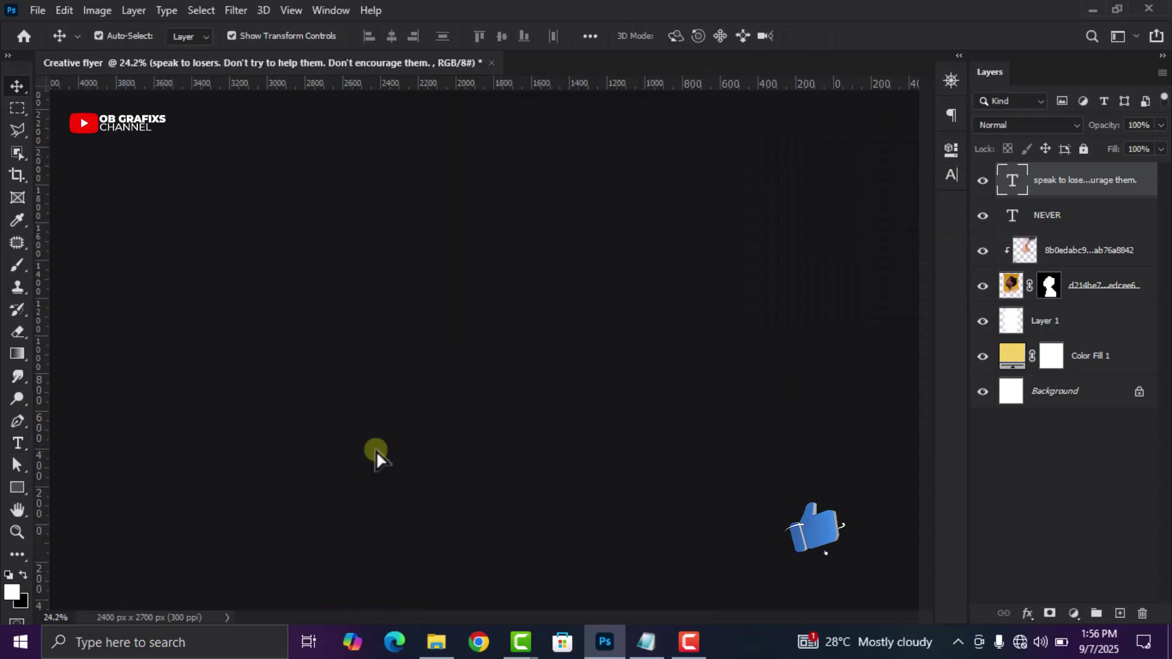
# Set the quote's tracking to 0
pyautogui.doubleClick(376, 450)
pyautogui.click(950, 149)
pyautogui.click(923, 212)
pyautogui.click(907, 358)
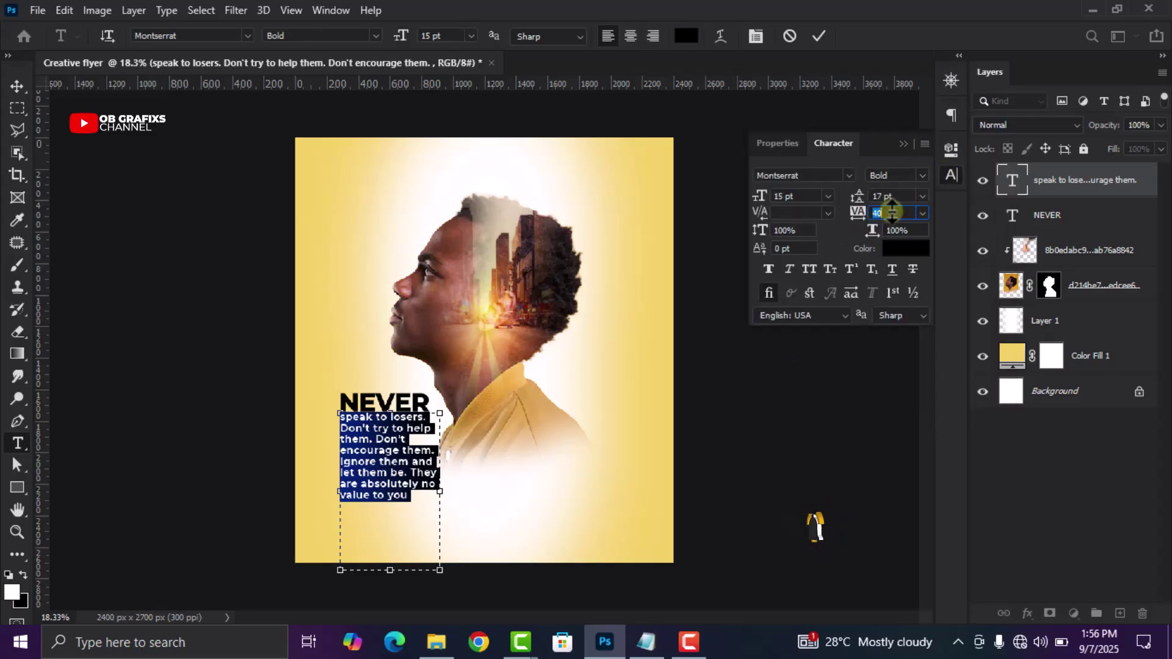
pyautogui.write('0')
pyautogui.press('Return')
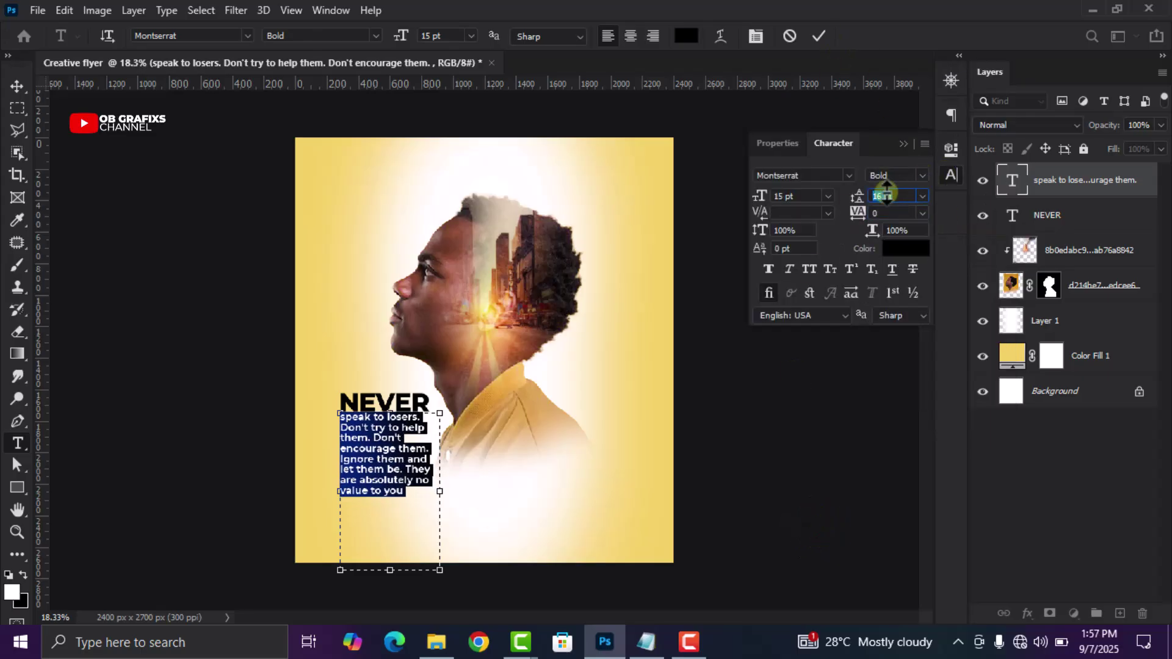
pyautogui.click(818, 36)
pyautogui.press('v')
pyautogui.scroll(-3, 592, 382)
pyautogui.scroll(3, 591, 378)
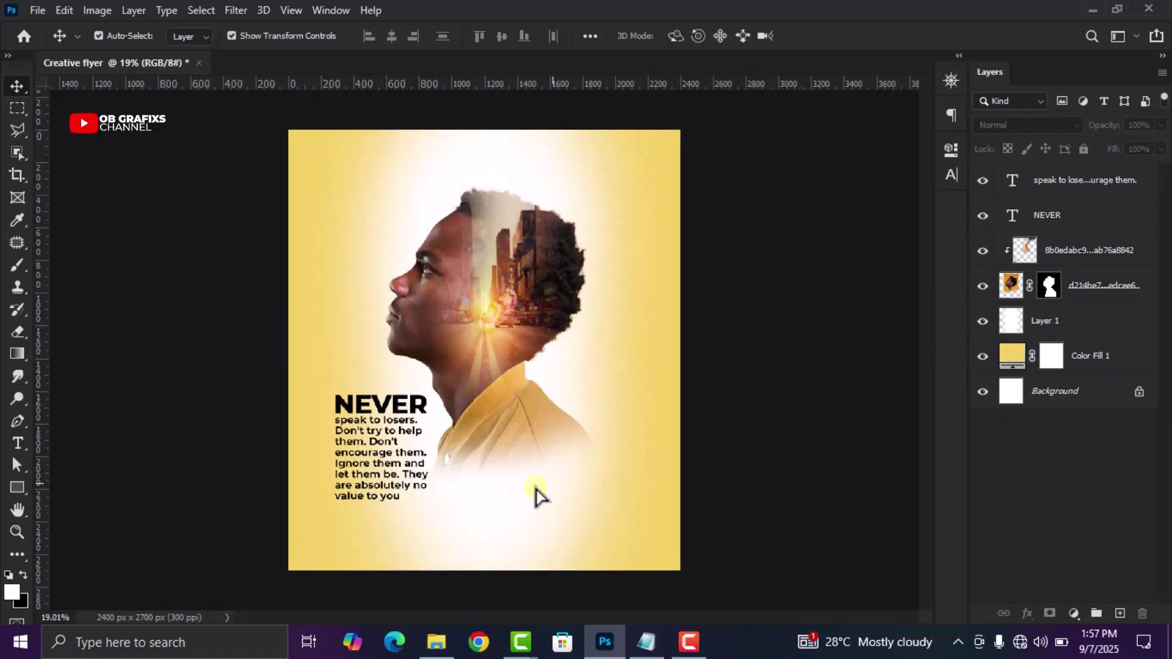
# Stretch the portrait layer slightly taller and shift it upward
pyautogui.click(1092, 285)
pyautogui.scroll(-1, 455, 470)
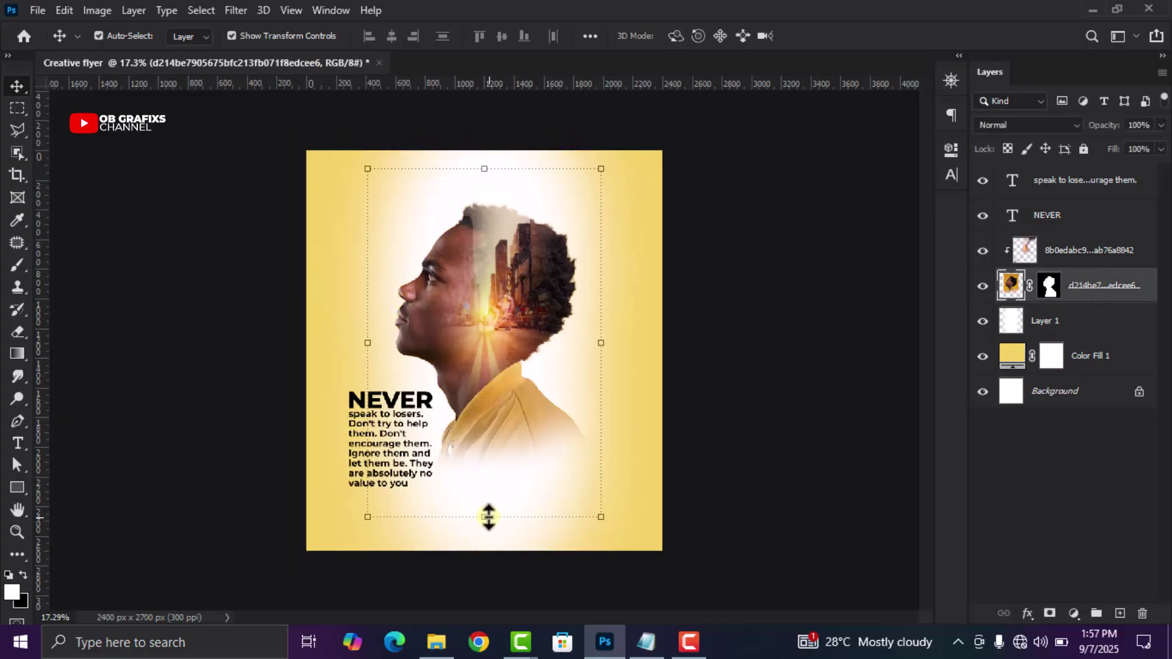
pyautogui.moveTo(488, 517)
pyautogui.mouseDown()
pyautogui.moveTo(492, 539)
pyautogui.moveTo(492, 520)
pyautogui.mouseUp()
pyautogui.moveTo(504, 466); pyautogui.dragTo(502, 445)
pyautogui.moveTo(484, 506); pyautogui.dragTo(485, 514)
pyautogui.click(850, 36)
# Reposition the city overlay and change its blend mode from Screen to Normal
pyautogui.click(1090, 259)
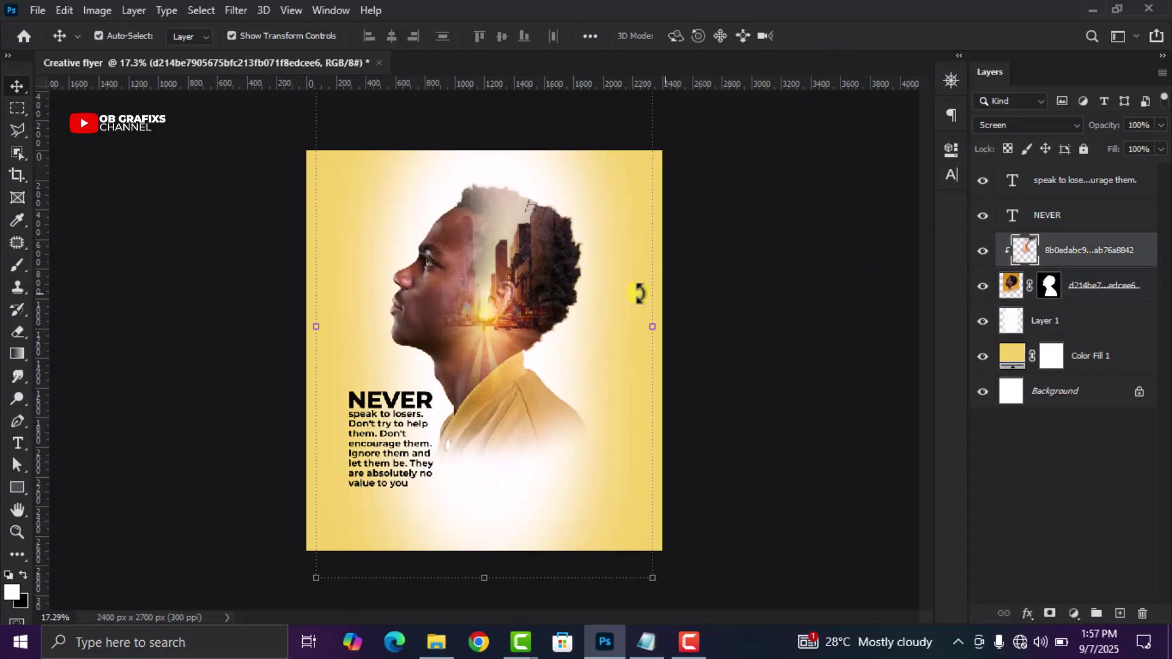
pyautogui.moveTo(503, 305)
pyautogui.mouseDown()
pyautogui.moveTo(502, 296)
pyautogui.moveTo(511, 324)
pyautogui.mouseUp()
pyautogui.scroll(-2, 511, 324)
pyautogui.scroll(3, 508, 319)
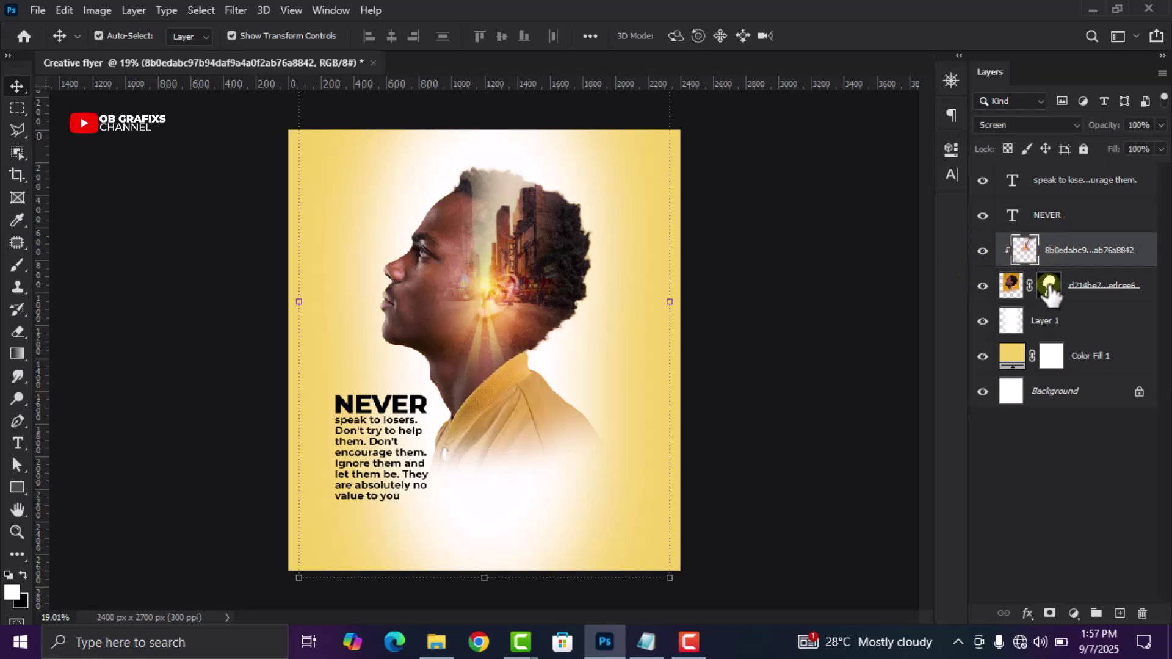
pyautogui.click(1019, 130)
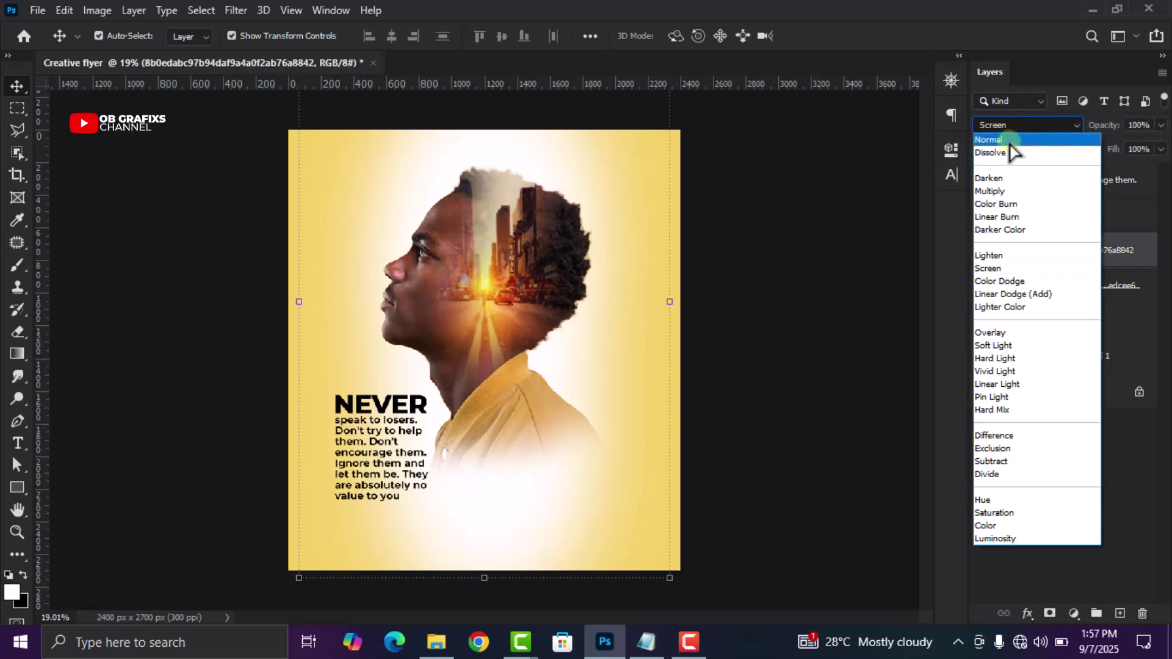
pyautogui.click(1008, 144)
pyautogui.hotkey('ctrl', '0')
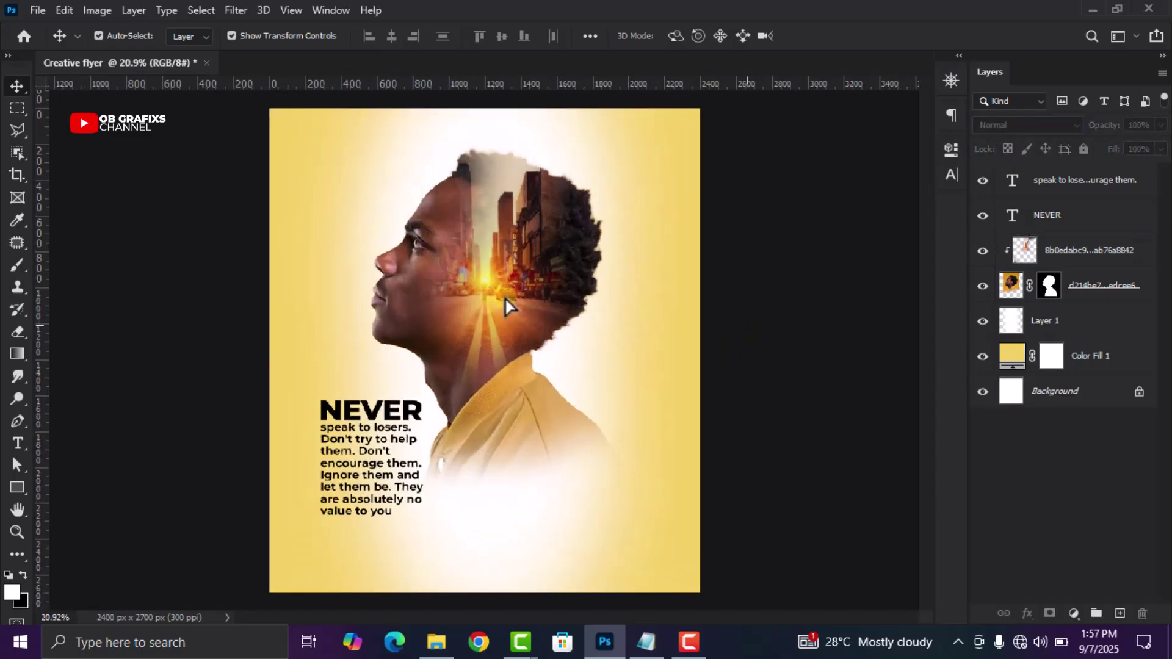
pyautogui.moveTo(504, 298)
pyautogui.mouseDown()
pyautogui.moveTo(511, 314)
pyautogui.moveTo(510, 304)
pyautogui.mouseUp()
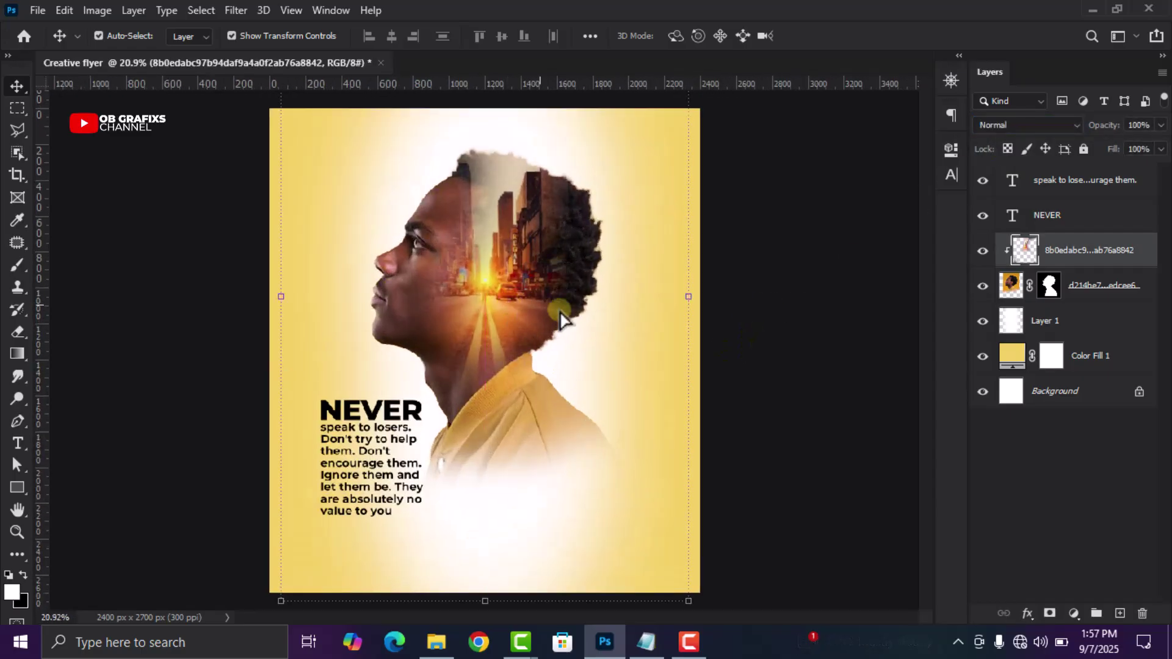
pyautogui.click(859, 358)
pyautogui.hotkey('ctrl', '-')
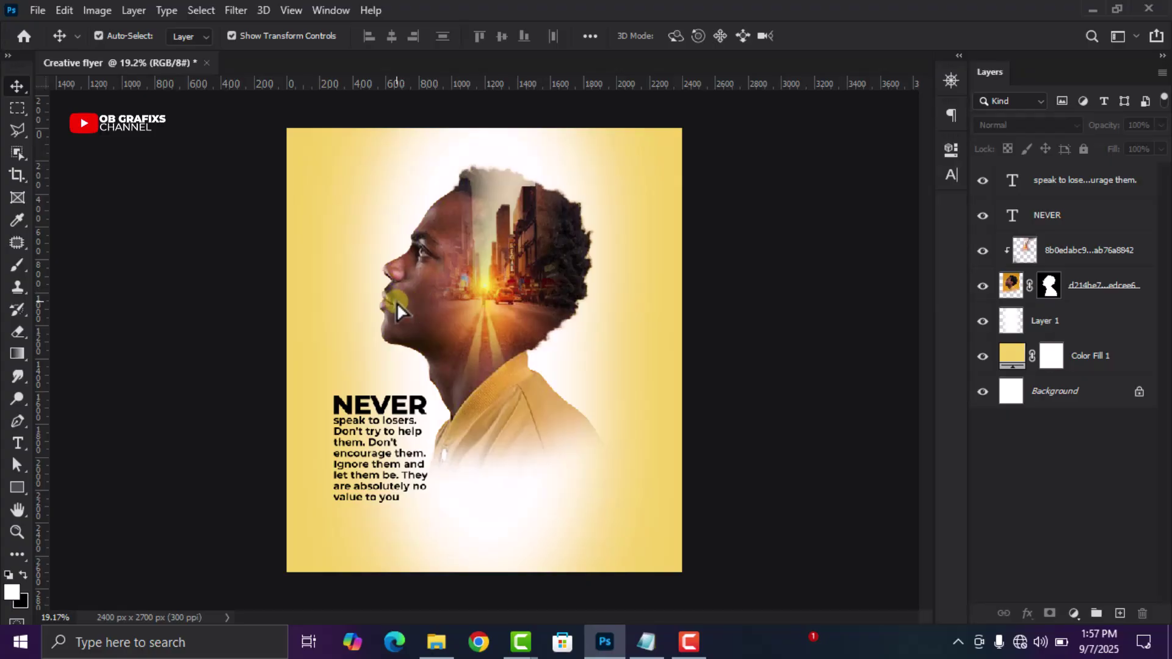
# Copy the 'Weakness is a choice, and I have chosen to be strong' line from Notepad
pyautogui.click(646, 642)
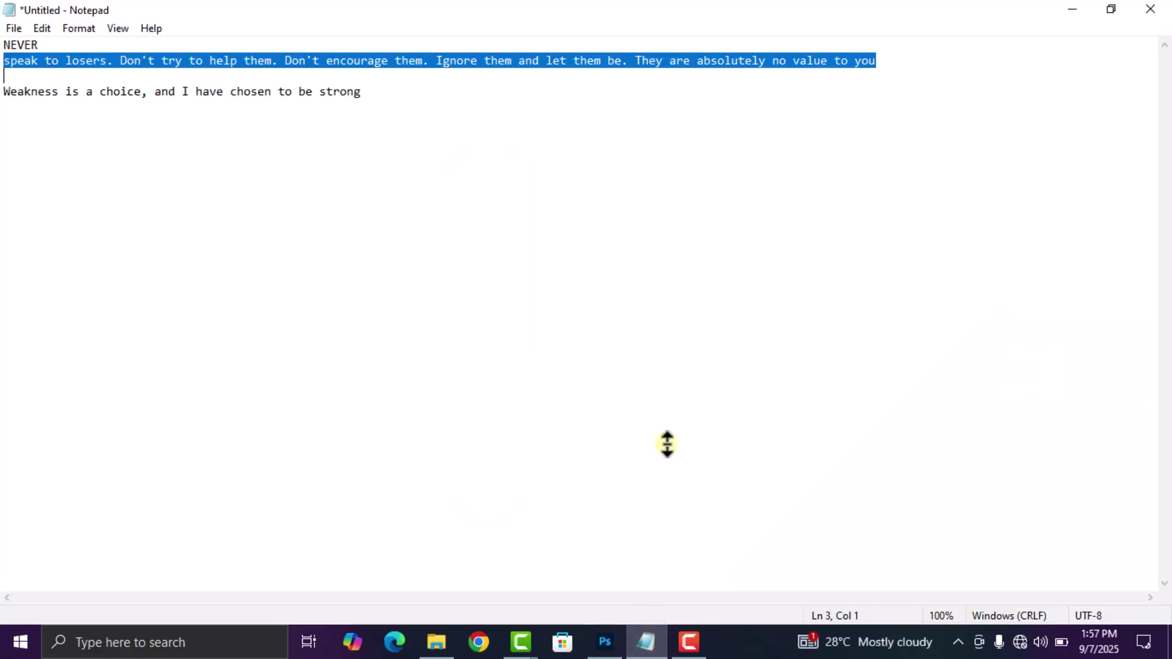
pyautogui.click(452, 192)
pyautogui.moveTo(403, 105); pyautogui.dragTo(2, 94)
pyautogui.rightClick(129, 95)
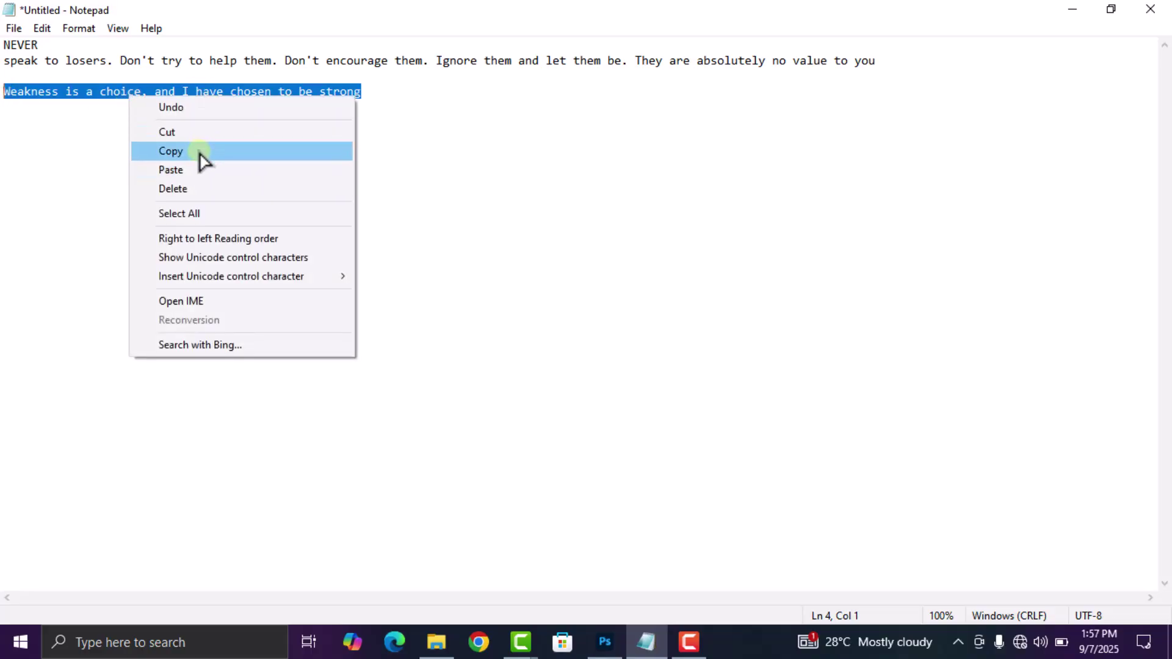
pyautogui.click(199, 152)
pyautogui.click(606, 641)
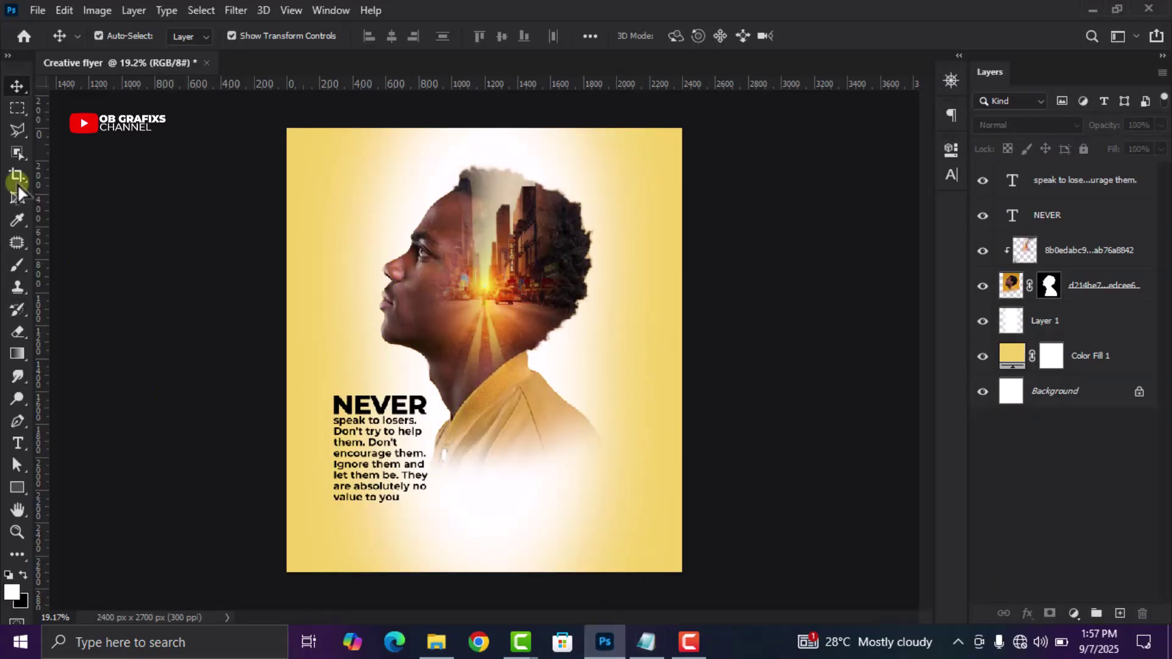
# Duplicate the quote layer, move it right of the head, and paste the Weakness quote
pyautogui.click(381, 464)
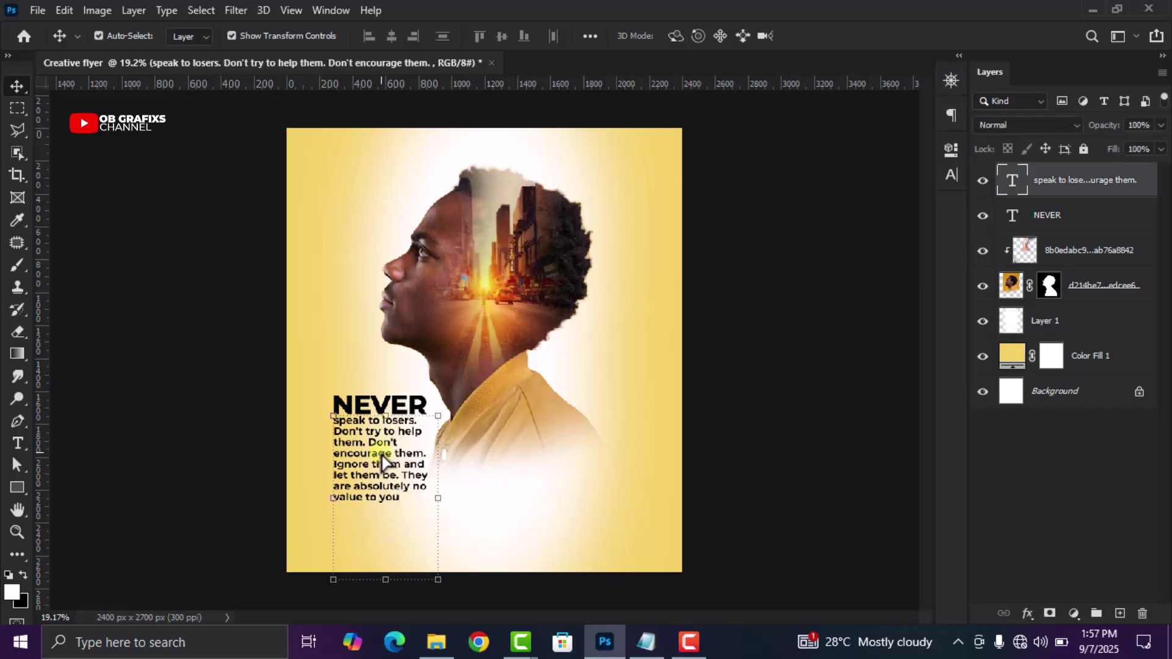
pyautogui.hotkey('ctrl', 'j')
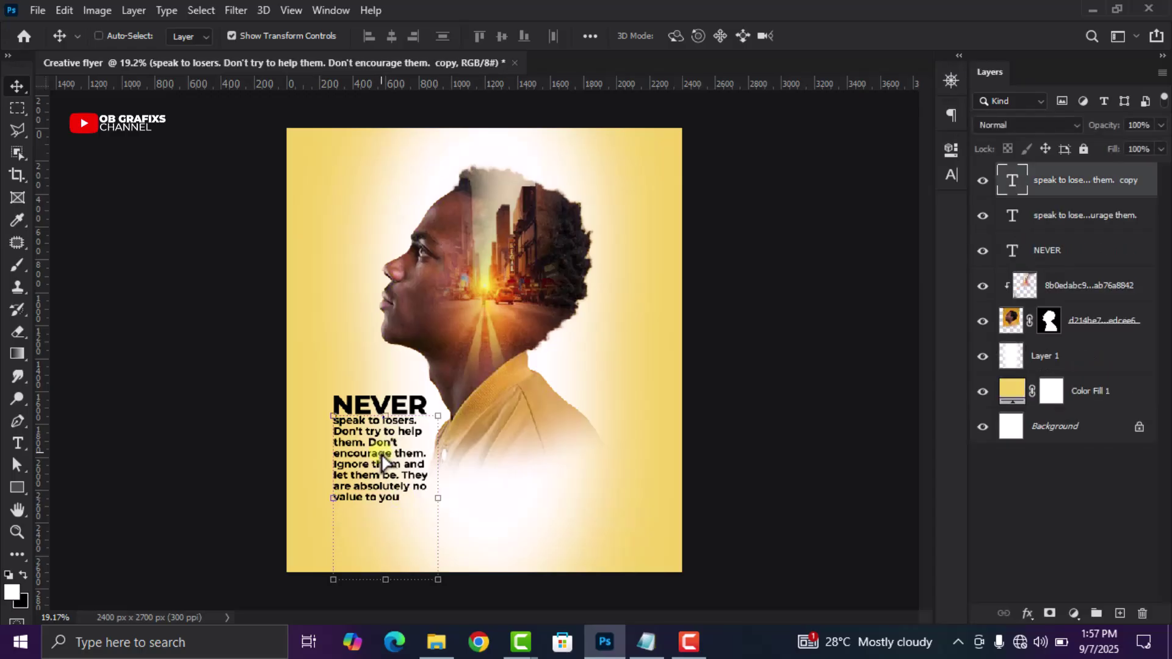
pyautogui.moveTo(383, 464); pyautogui.dragTo(605, 374)
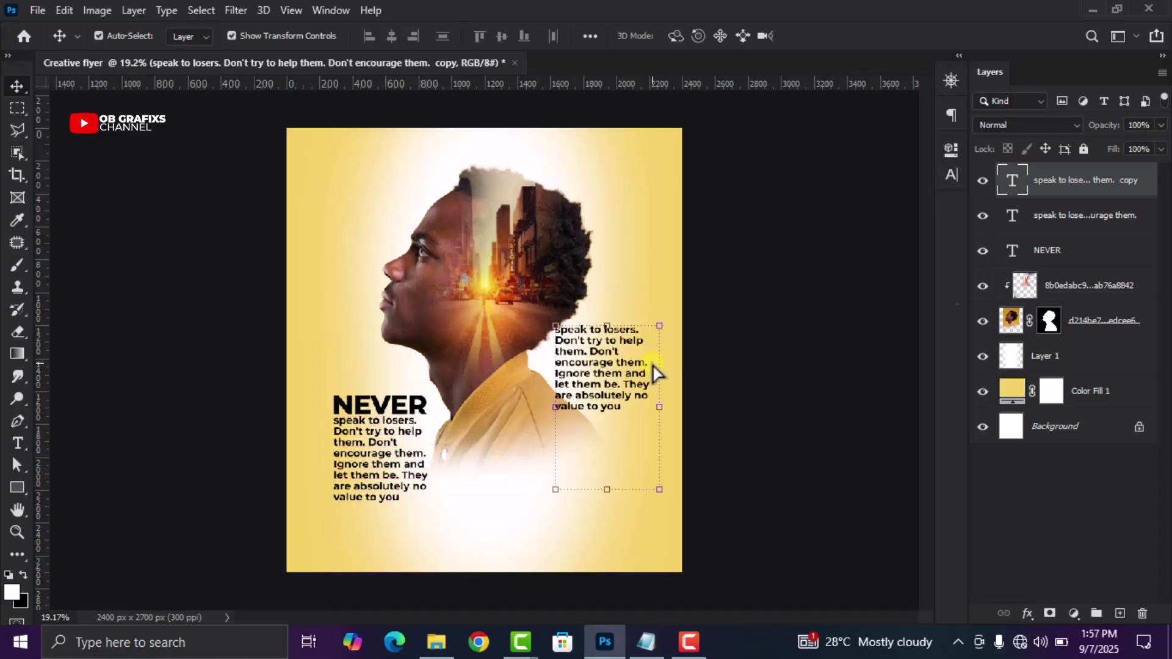
pyautogui.doubleClick(1011, 180)
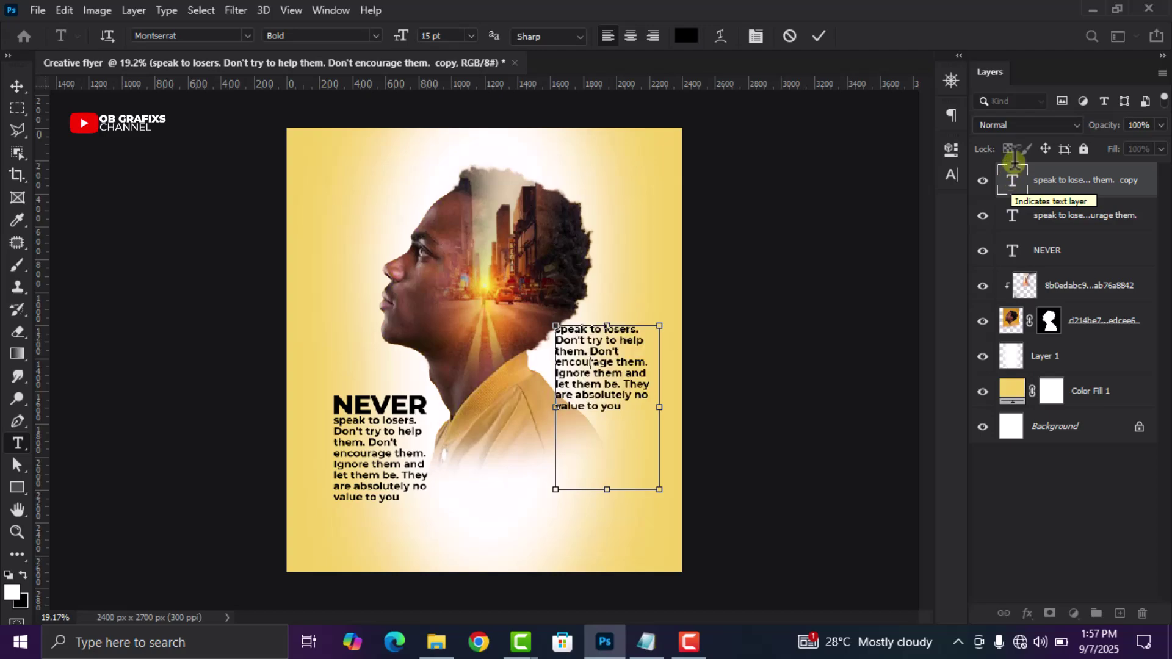
pyautogui.hotkey('ctrl', 'v')
pyautogui.hotkey('ctrl', 'a')
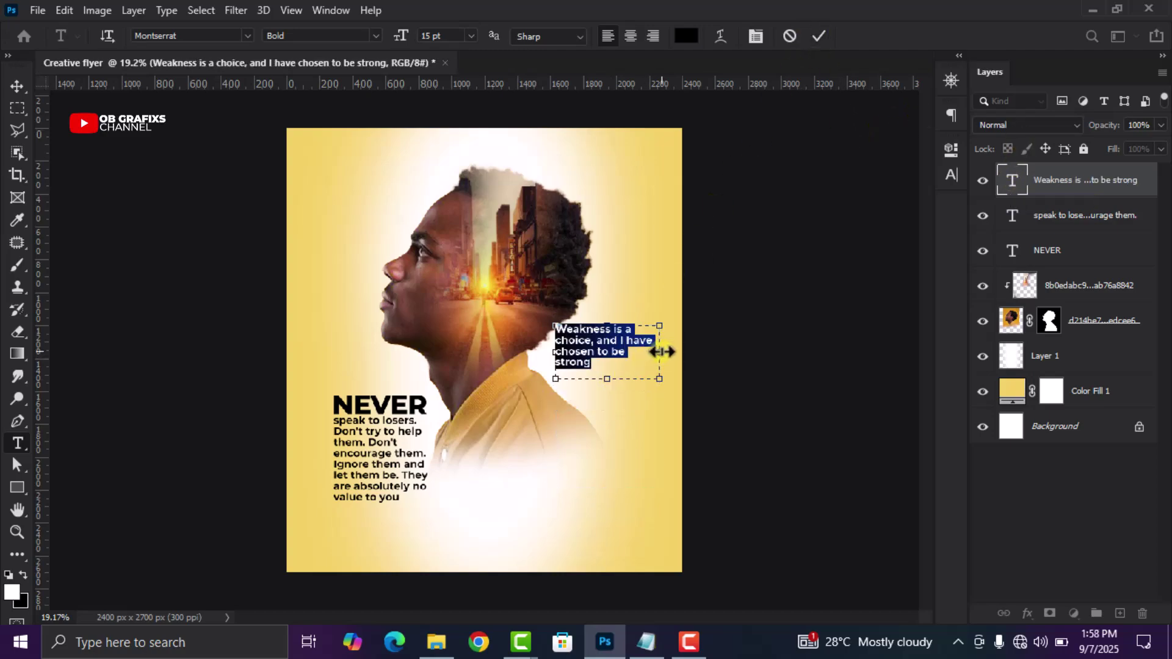
pyautogui.moveTo(661, 352); pyautogui.dragTo(687, 351)
pyautogui.hotkey('ctrl', 'Return')
pyautogui.scroll(1, 567, 399)
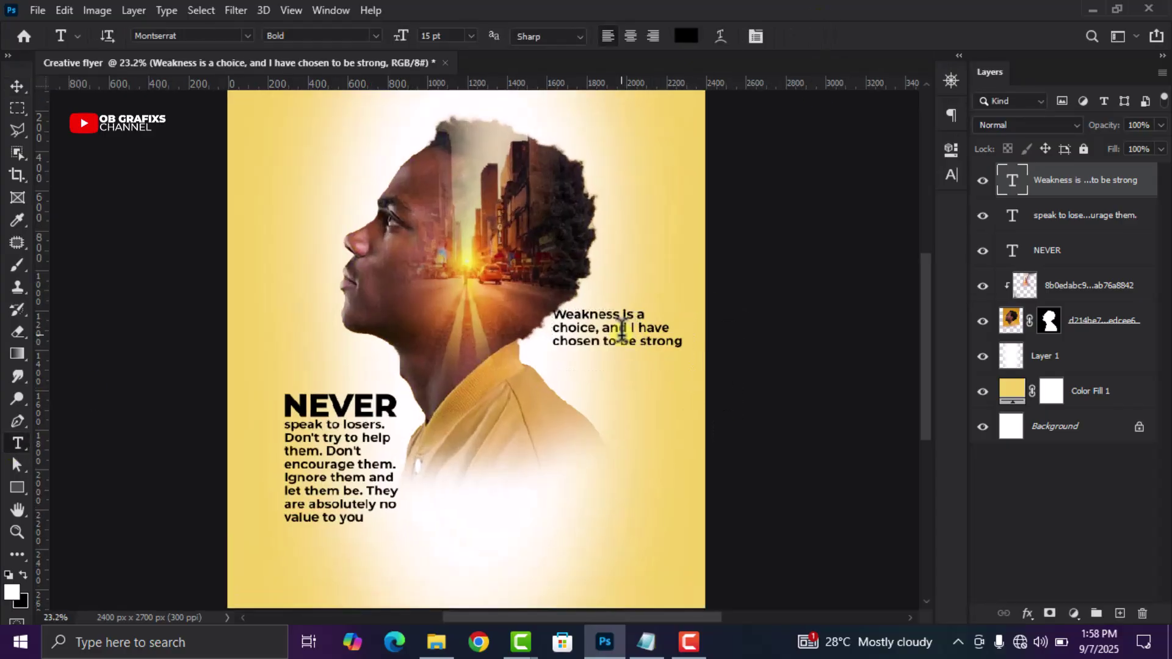
# Break the quote into lines after 'choice,', 'have' and 'be'
pyautogui.click(621, 332)
pyautogui.press('Return')
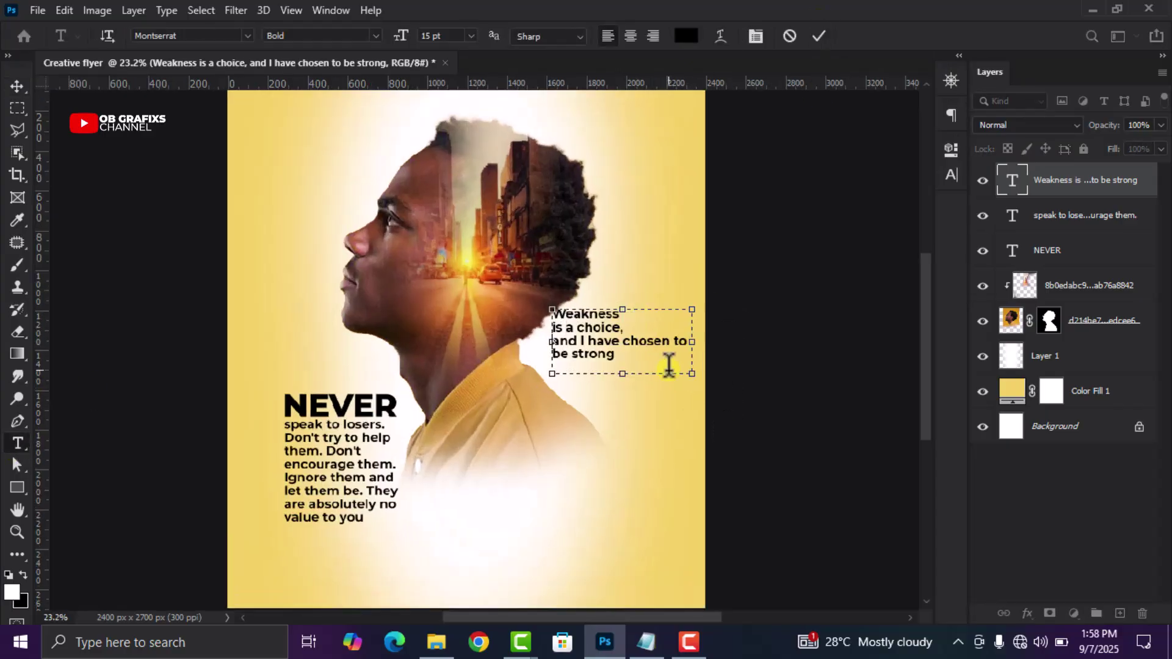
pyautogui.click(621, 341)
pyautogui.press('Return')
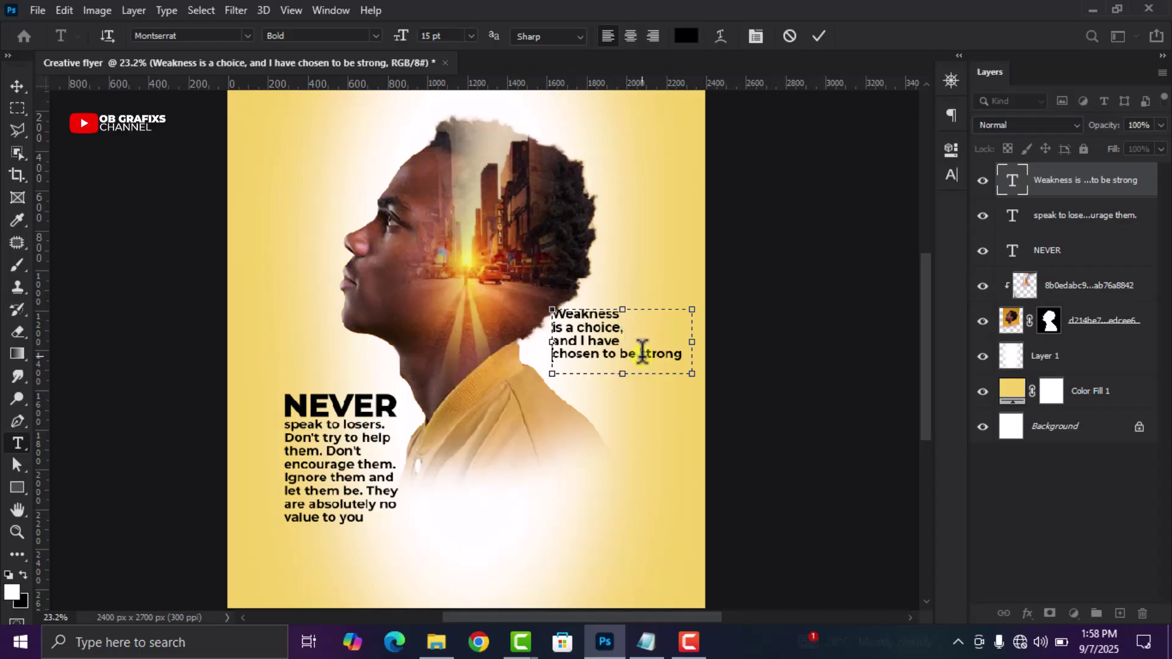
pyautogui.click(639, 353)
pyautogui.press('Return')
pyautogui.click(818, 36)
pyautogui.press('v')
# Set the quote's leading to 12 pt with a lighter weight, then drag the birds image in
pyautogui.doubleClick(1012, 180)
pyautogui.moveTo(692, 341); pyautogui.dragTo(617, 360)
pyautogui.doubleClick(1007, 180)
pyautogui.click(951, 175)
pyautogui.click(890, 196)
pyautogui.write('12')
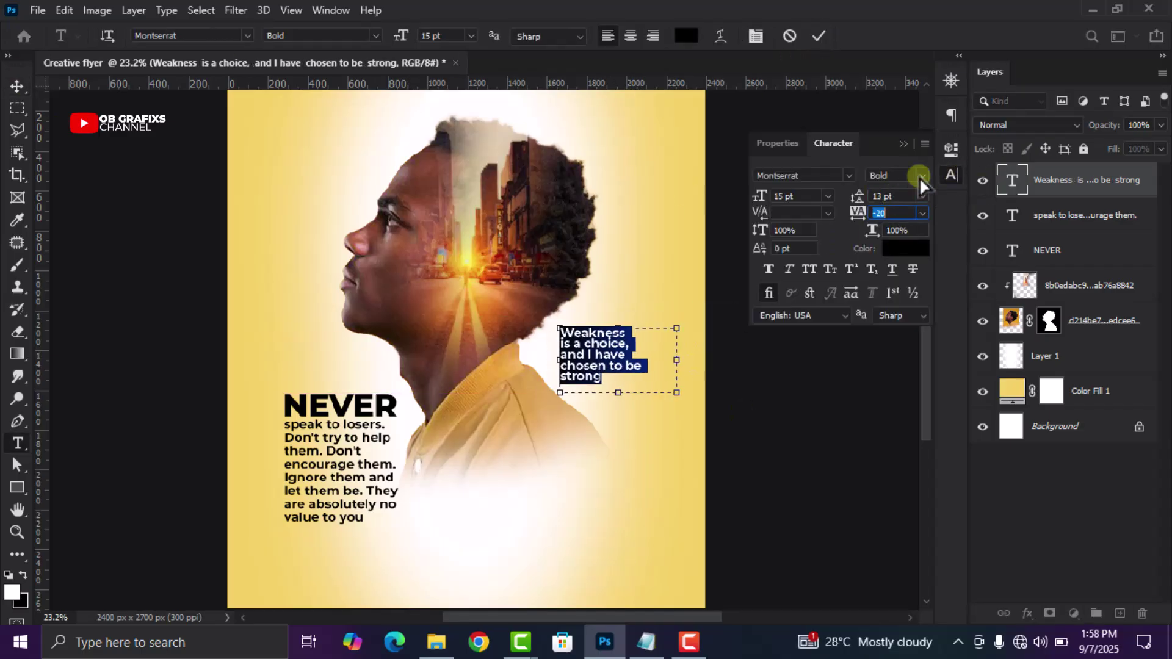
pyautogui.click(921, 176)
pyautogui.click(897, 329)
pyautogui.hotkey('ctrl', 'Return')
pyautogui.scroll(-2, 334, 203)
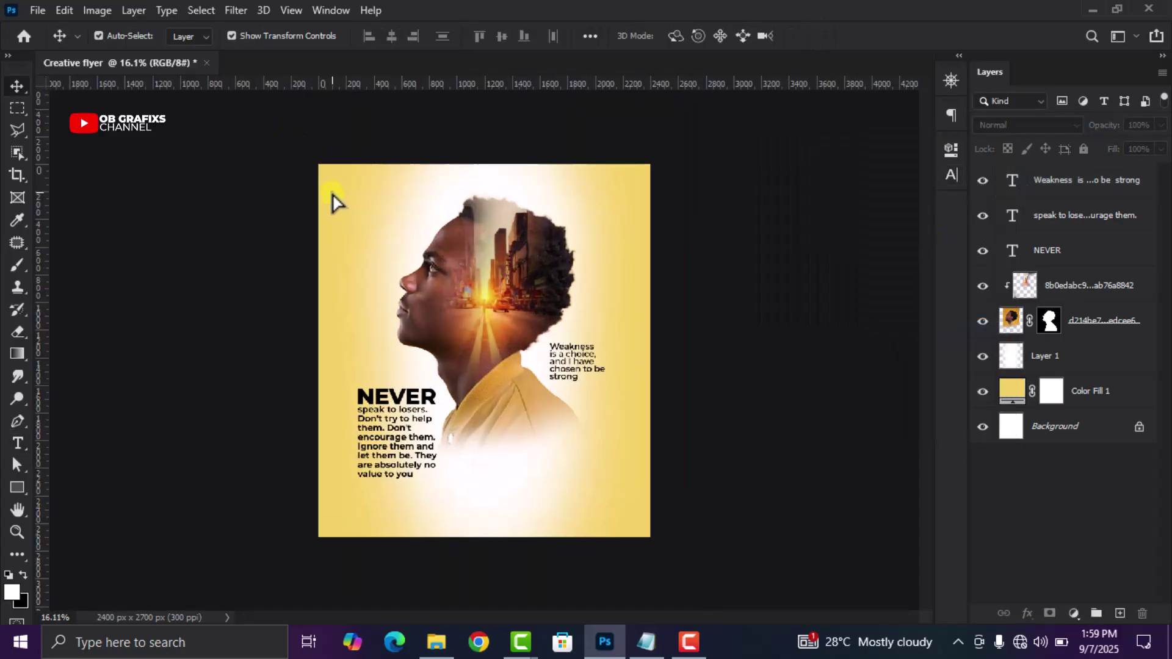
pyautogui.click(436, 641)
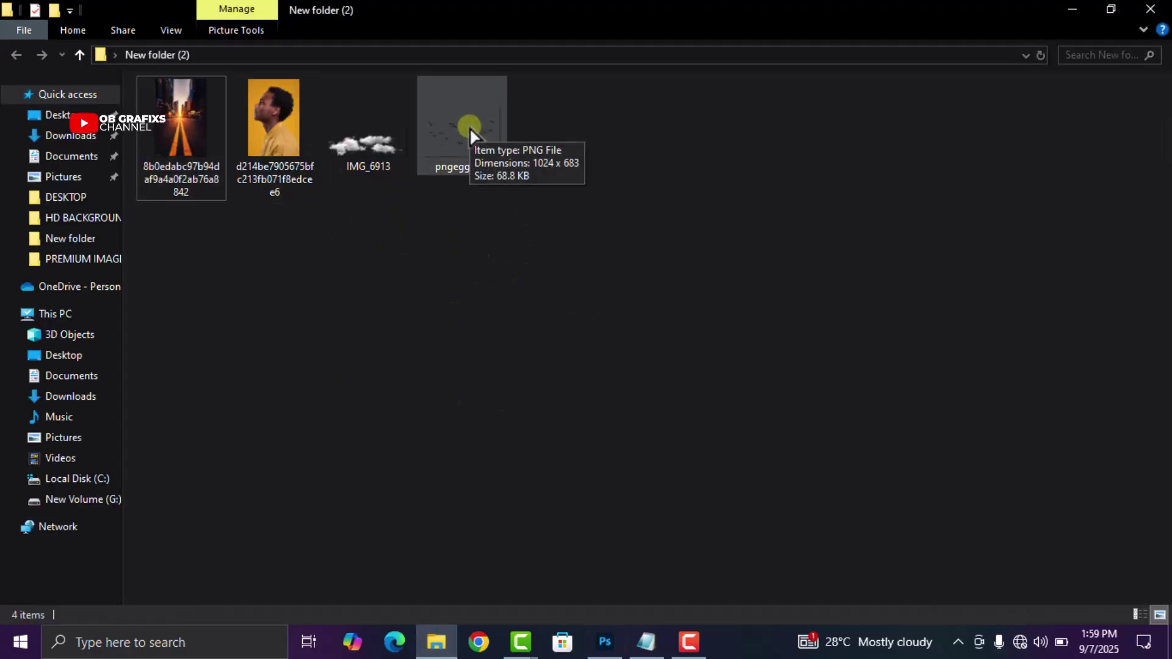
pyautogui.moveTo(470, 127); pyautogui.dragTo(493, 385)
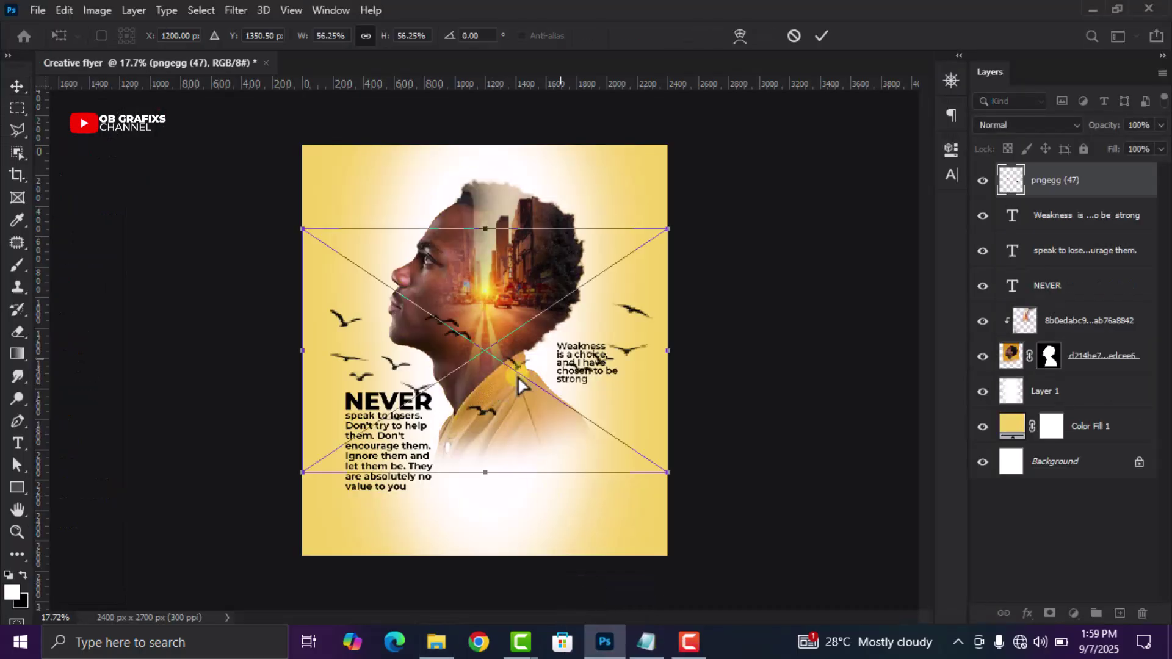
# Scale the placed birds image to about 18% and position it just above the head
pyautogui.click(827, 48)
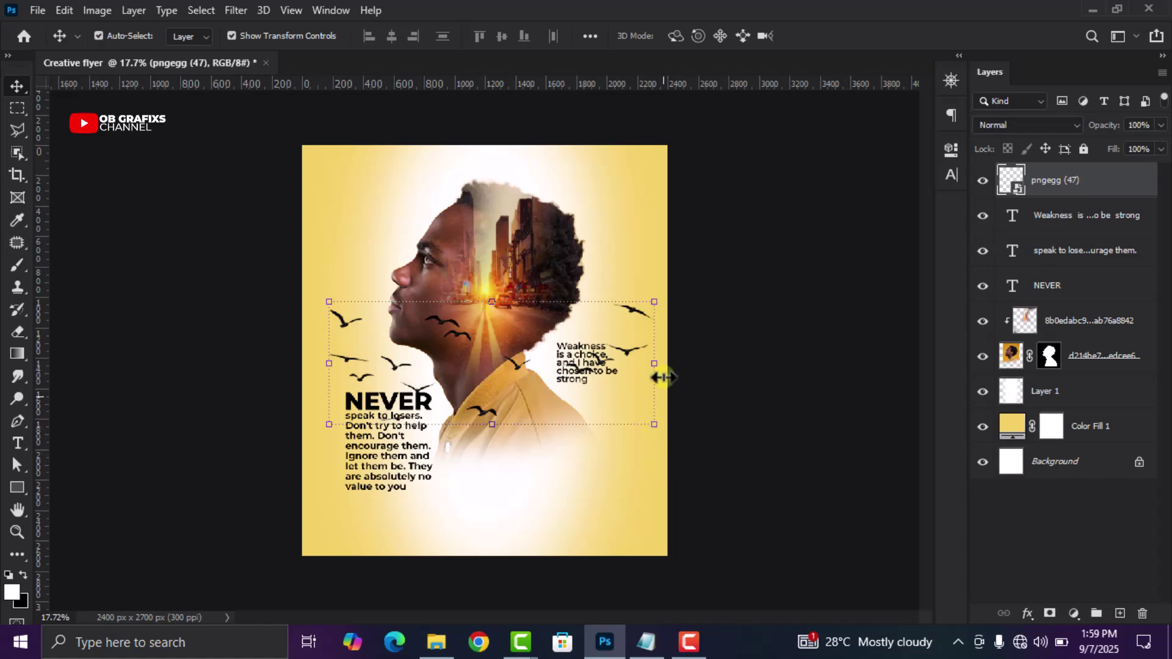
pyautogui.moveTo(657, 365)
pyautogui.mouseDown()
pyautogui.moveTo(629, 369)
pyautogui.moveTo(646, 367)
pyautogui.mouseUp()
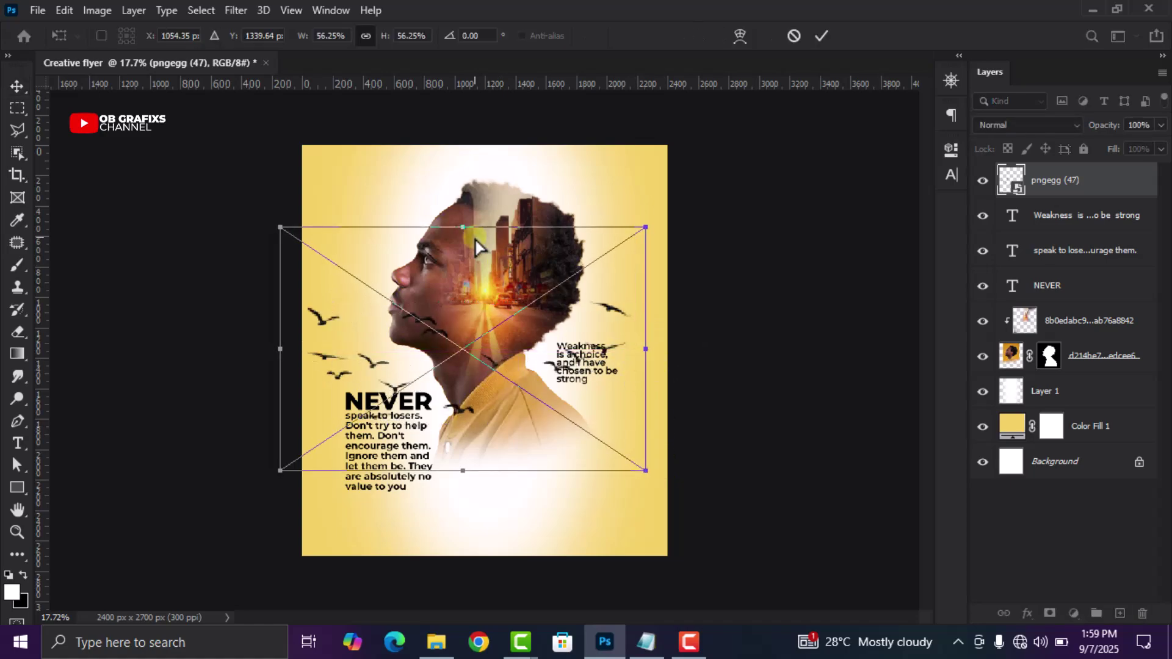
pyautogui.moveTo(468, 230); pyautogui.dragTo(482, 382)
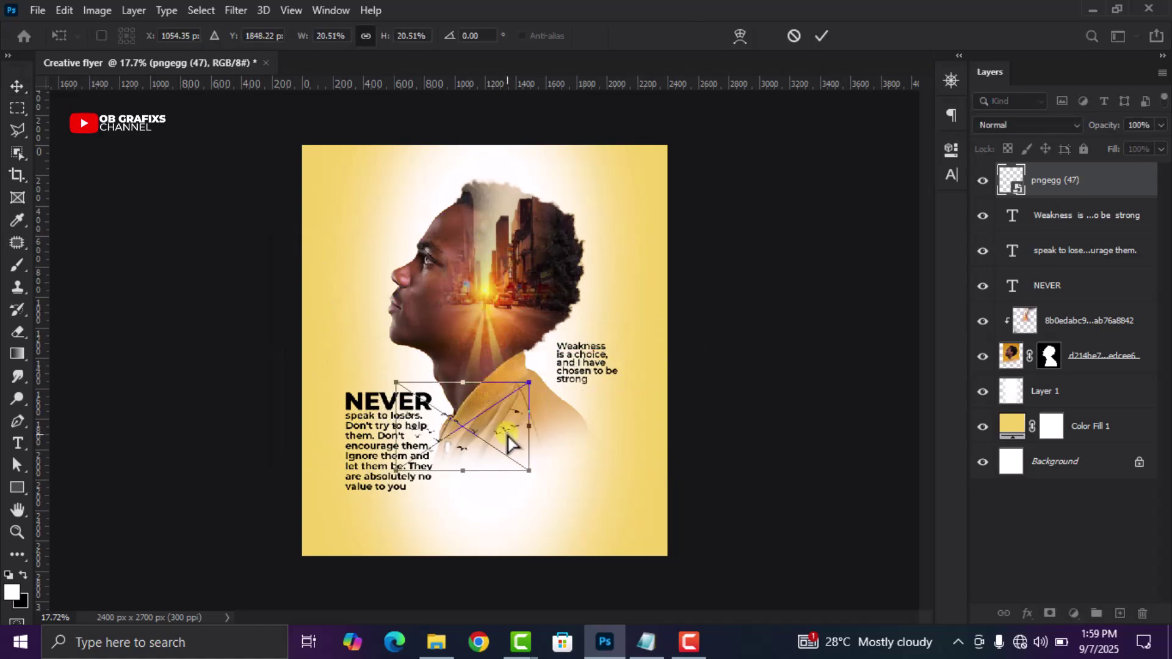
pyautogui.moveTo(509, 435); pyautogui.dragTo(499, 212)
pyautogui.moveTo(389, 170); pyautogui.dragTo(403, 180)
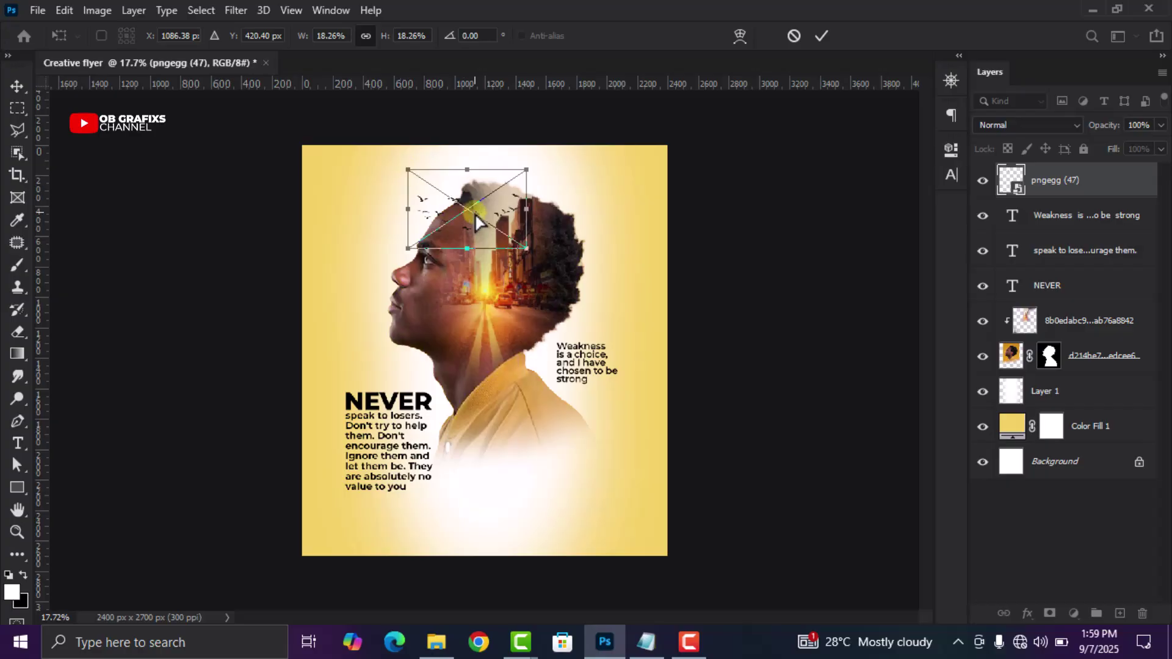
pyautogui.moveTo(478, 222); pyautogui.dragTo(478, 222)
pyautogui.press('Return')
pyautogui.scroll(1, 623, 366)
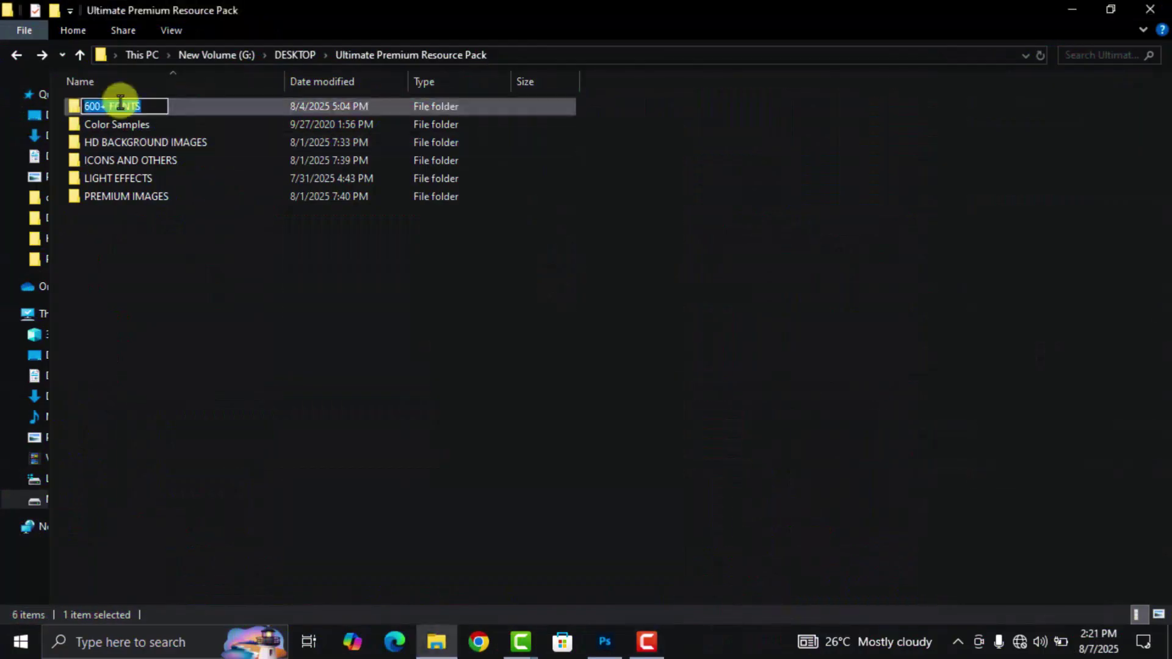
# Browse the HD BACKGROUND IMAGES folder, then scroll through the resource pack folder
pyautogui.doubleClick(123, 142)
pyautogui.scroll(-4, 1050, 342)
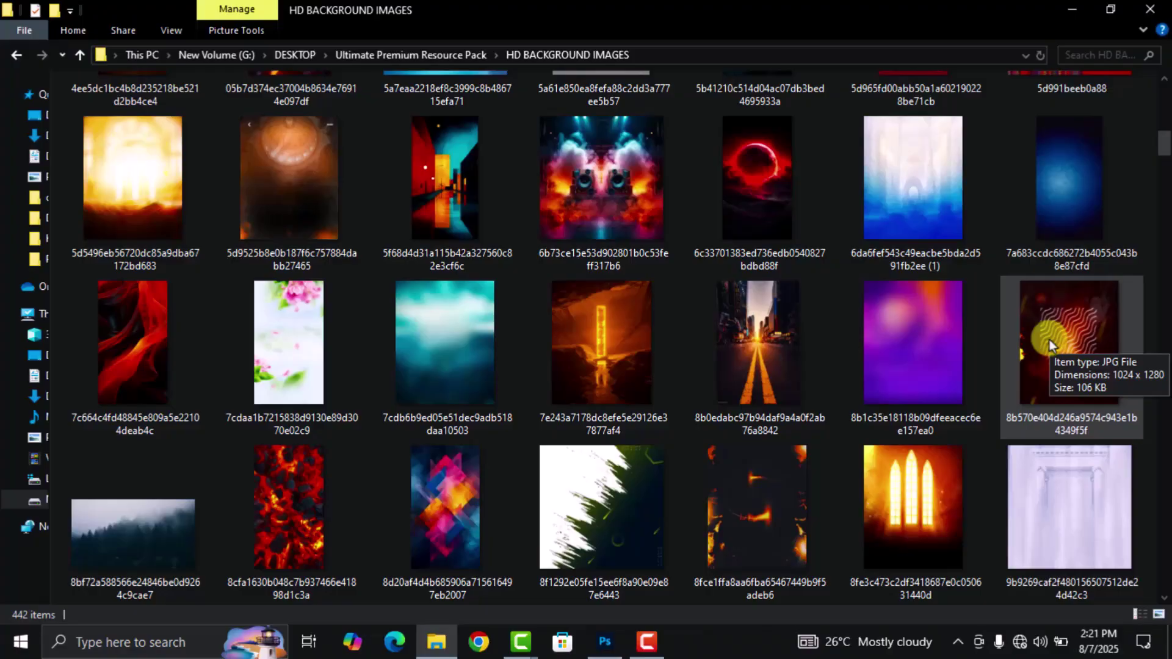
pyautogui.scroll(-20, 995, 368)
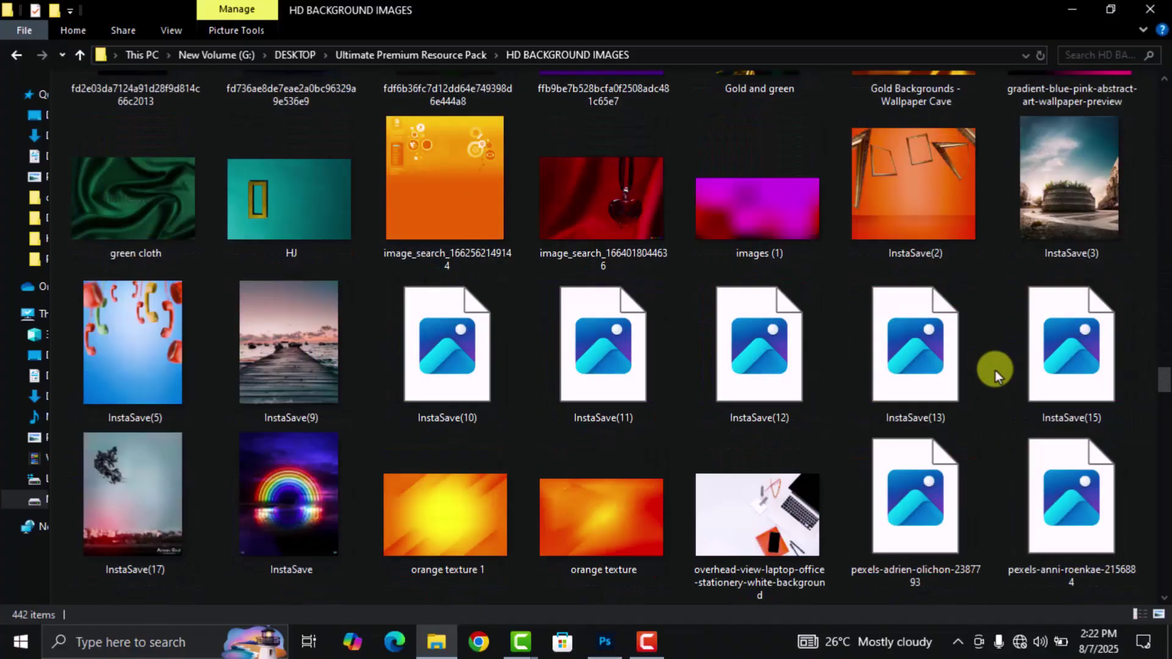
pyautogui.scroll(-20, 995, 371)
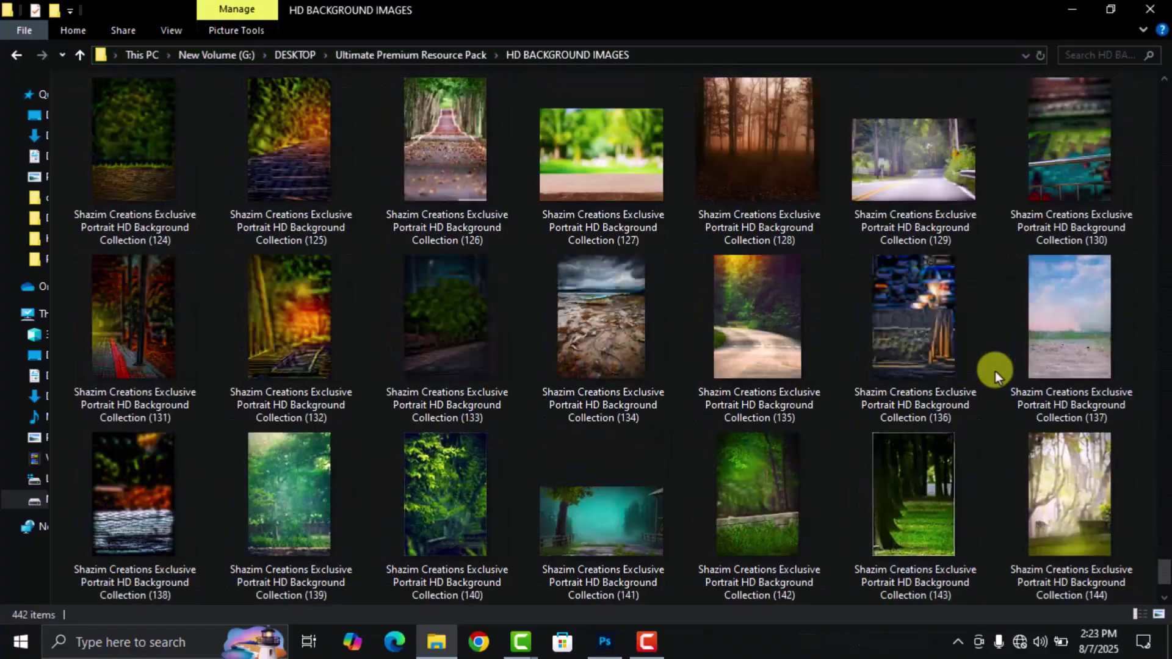
pyautogui.scroll(-10, 995, 371)
pyautogui.hotkey('alt', 'Up')
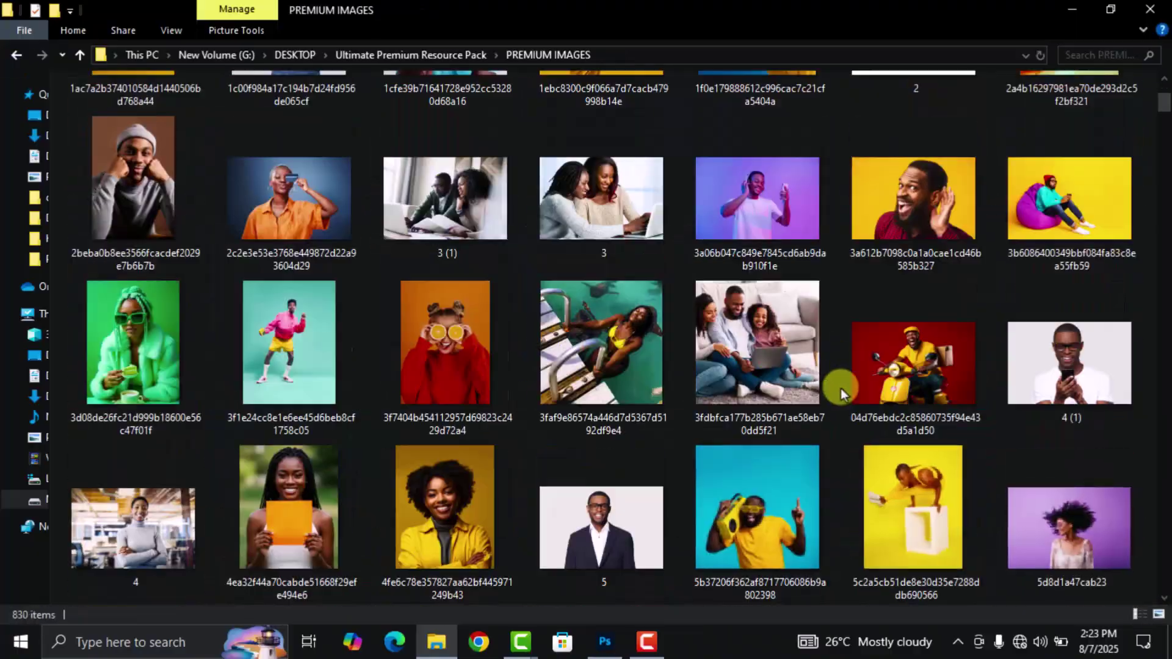
pyautogui.scroll(-5, 840, 388)
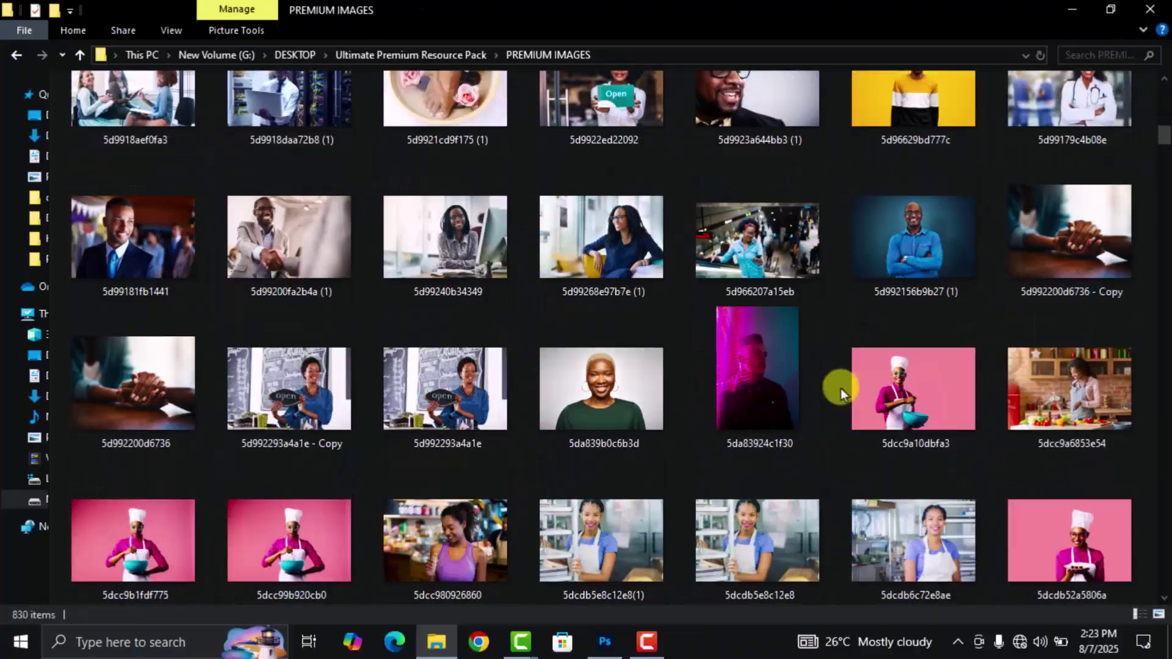
pyautogui.scroll(-20, 841, 388)
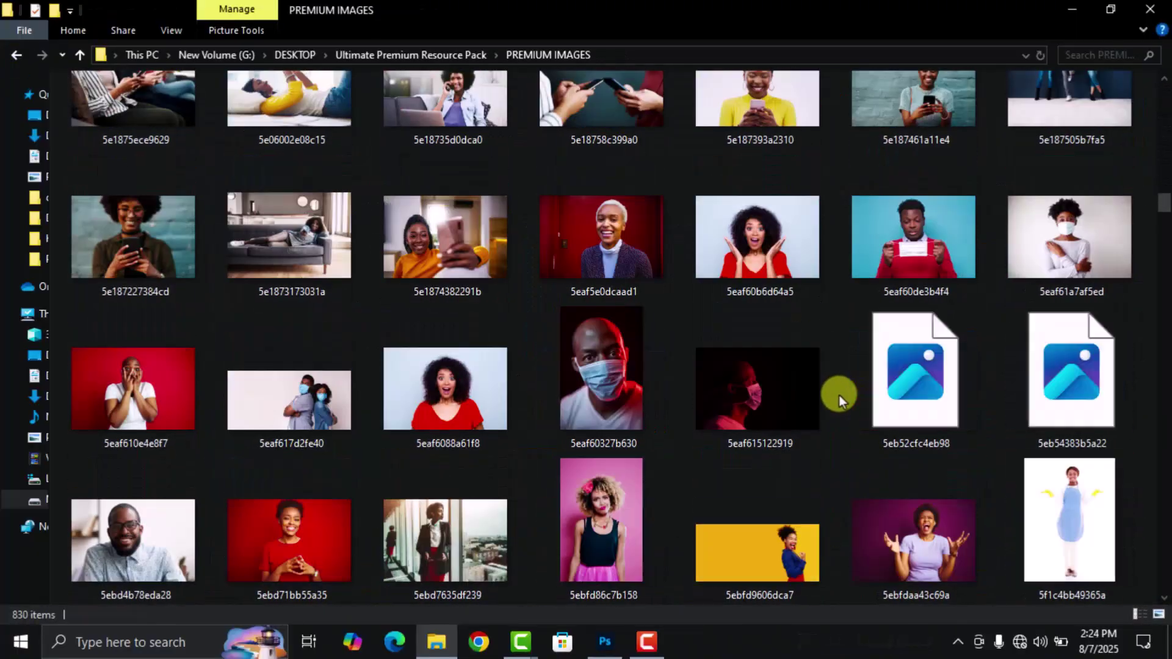
pyautogui.scroll(-20, 839, 397)
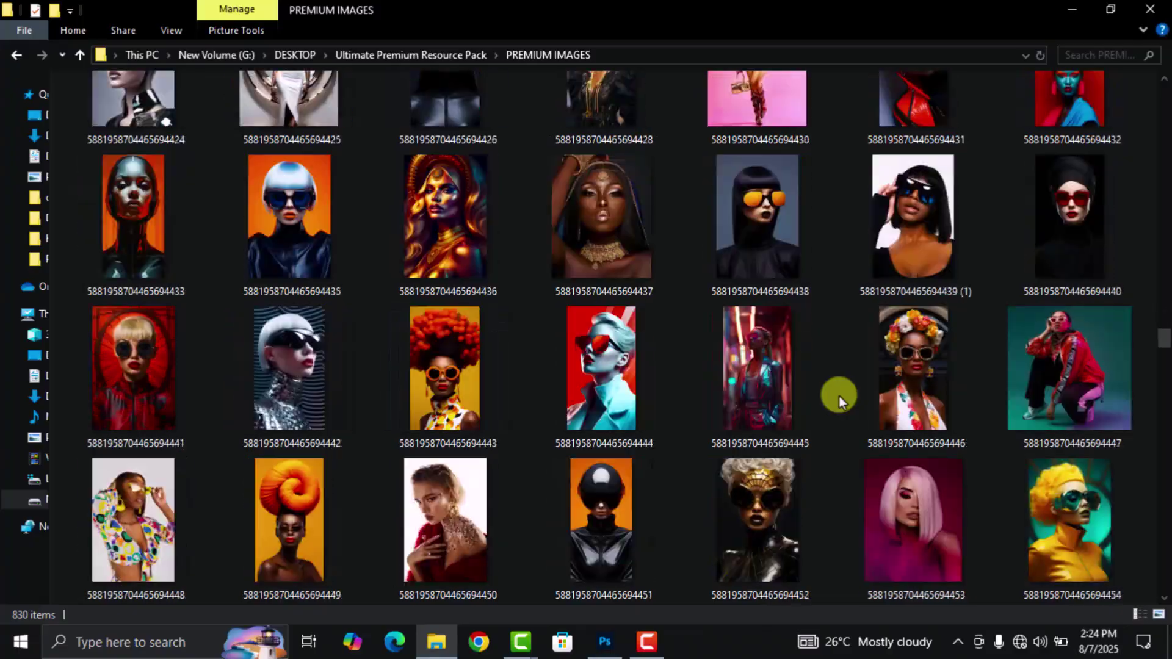
pyautogui.scroll(-20, 838, 398)
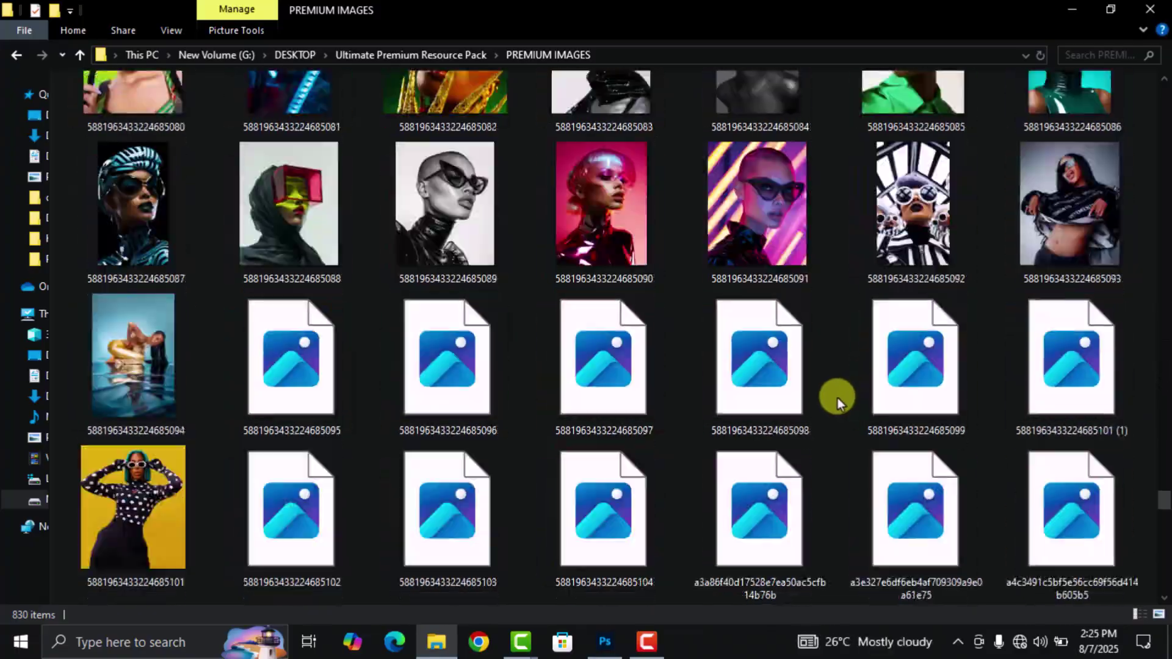
pyautogui.scroll(-15, 838, 398)
pyautogui.scroll(20, 837, 397)
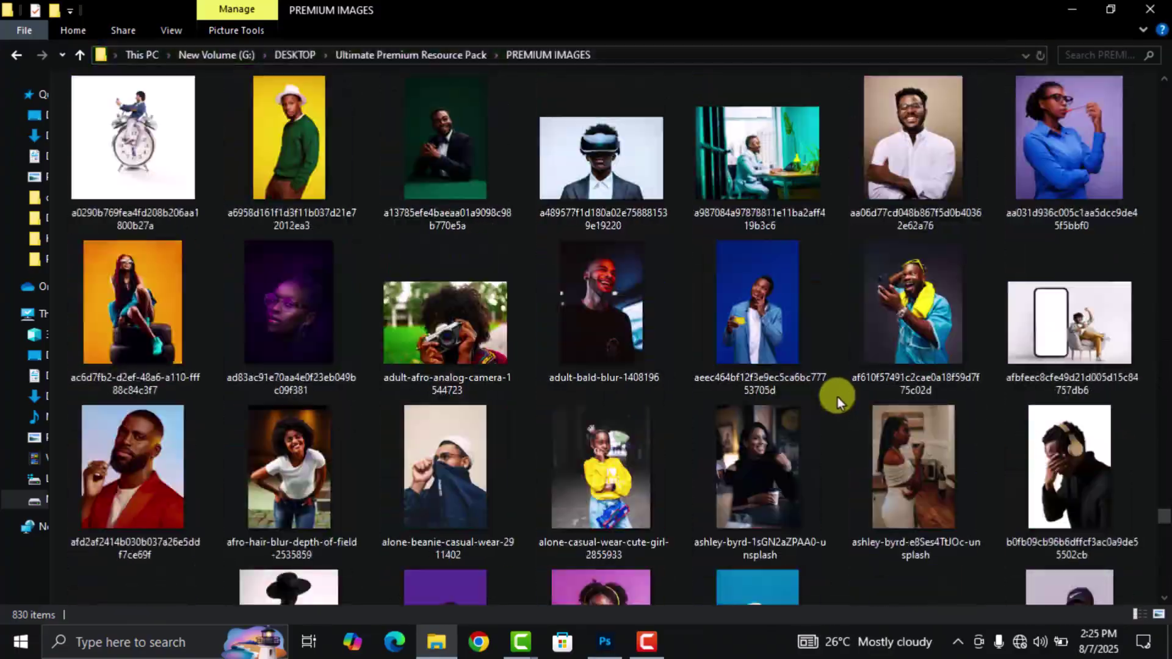
pyautogui.scroll(10, 838, 397)
# Look through the LIGHT EFFECTS folder of the resource pack
pyautogui.click(17, 54)
pyautogui.doubleClick(113, 175)
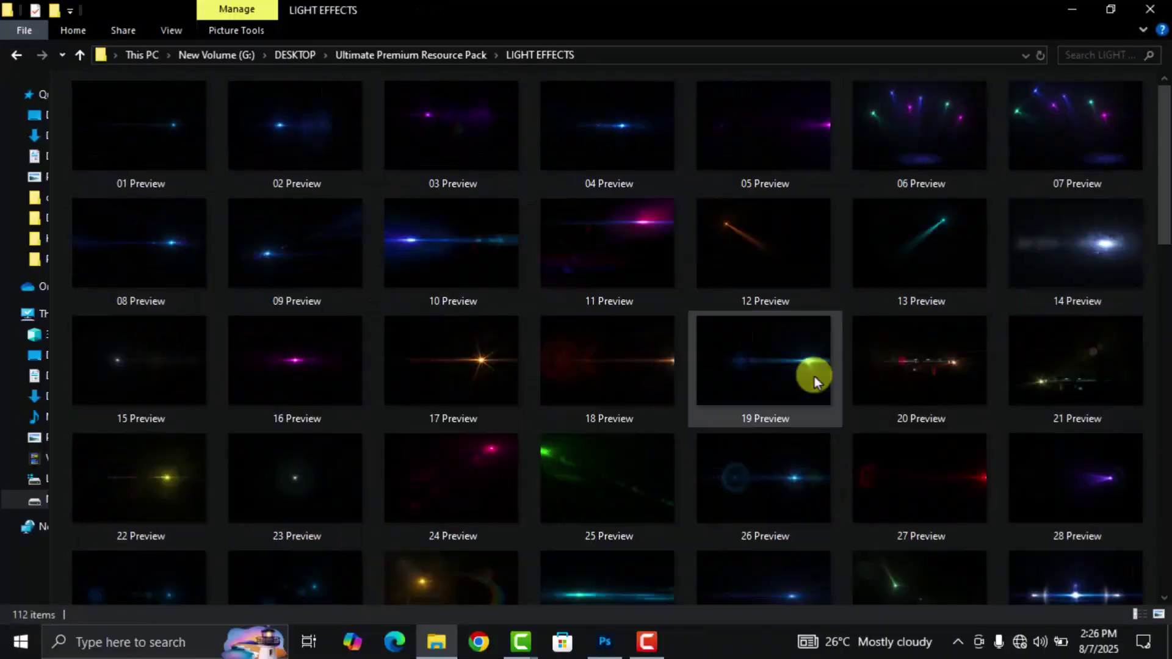
pyautogui.scroll(-10, 800, 391)
pyautogui.scroll(-3, 787, 404)
pyautogui.hotkey('alt', 'Left')
# Scroll through the contents of the ICONS AND OTHERS folder
pyautogui.doubleClick(160, 160)
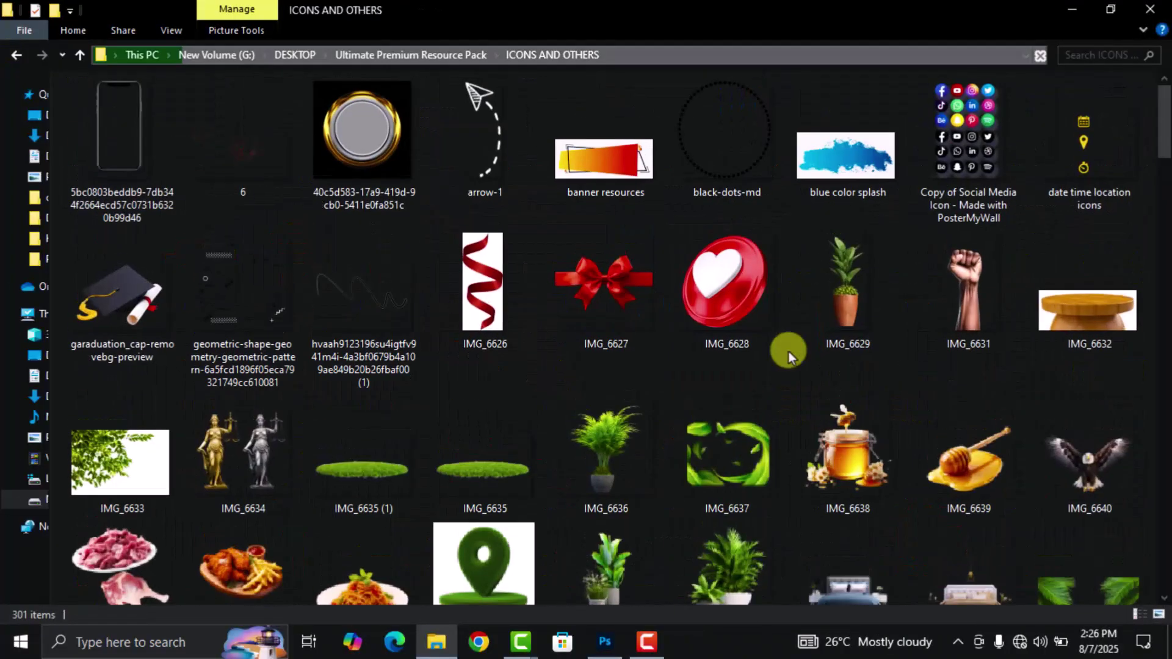
pyautogui.scroll(-4, 789, 352)
pyautogui.scroll(-3, 786, 360)
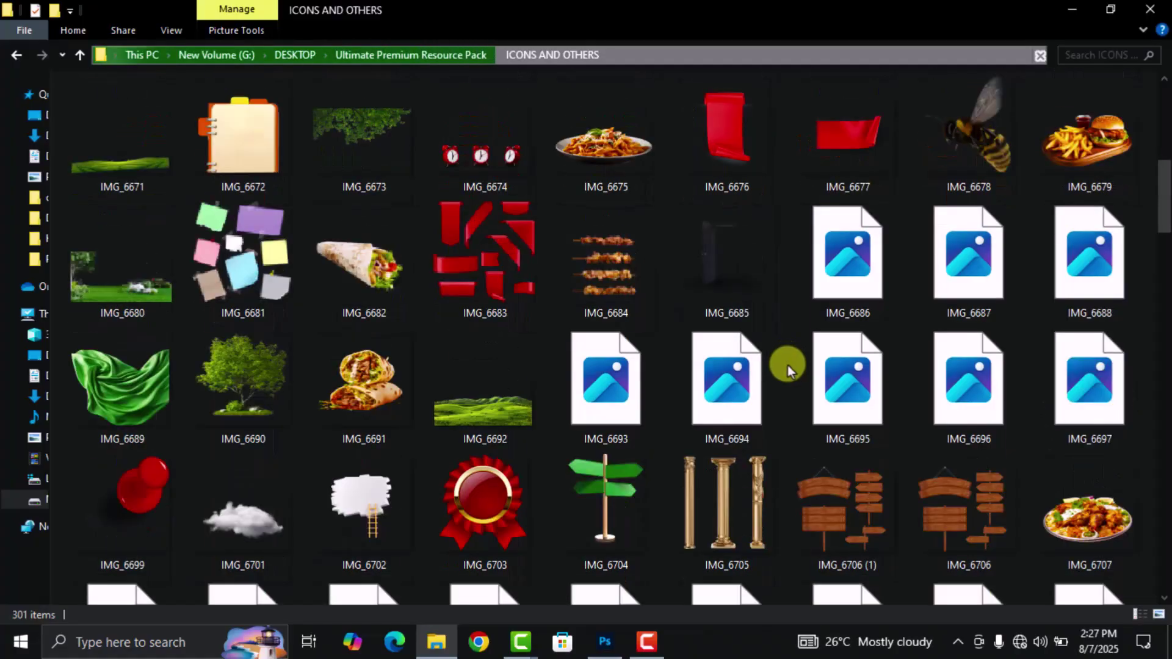
pyautogui.scroll(-6, 794, 347)
pyautogui.scroll(6, 784, 327)
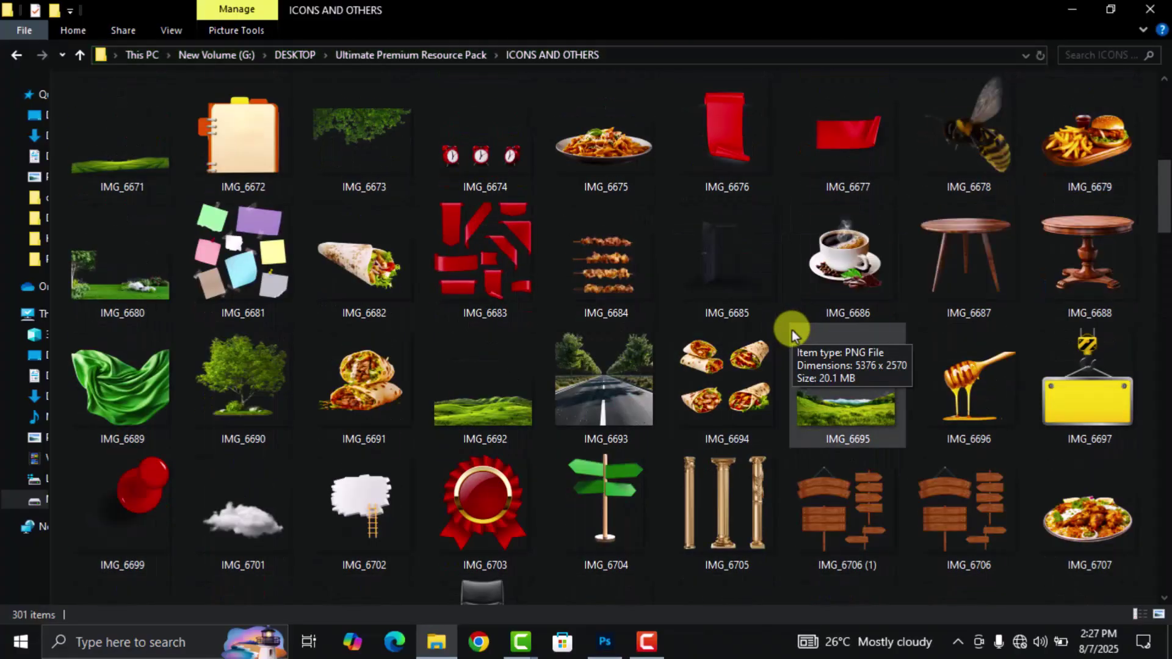
pyautogui.scroll(-20, 789, 327)
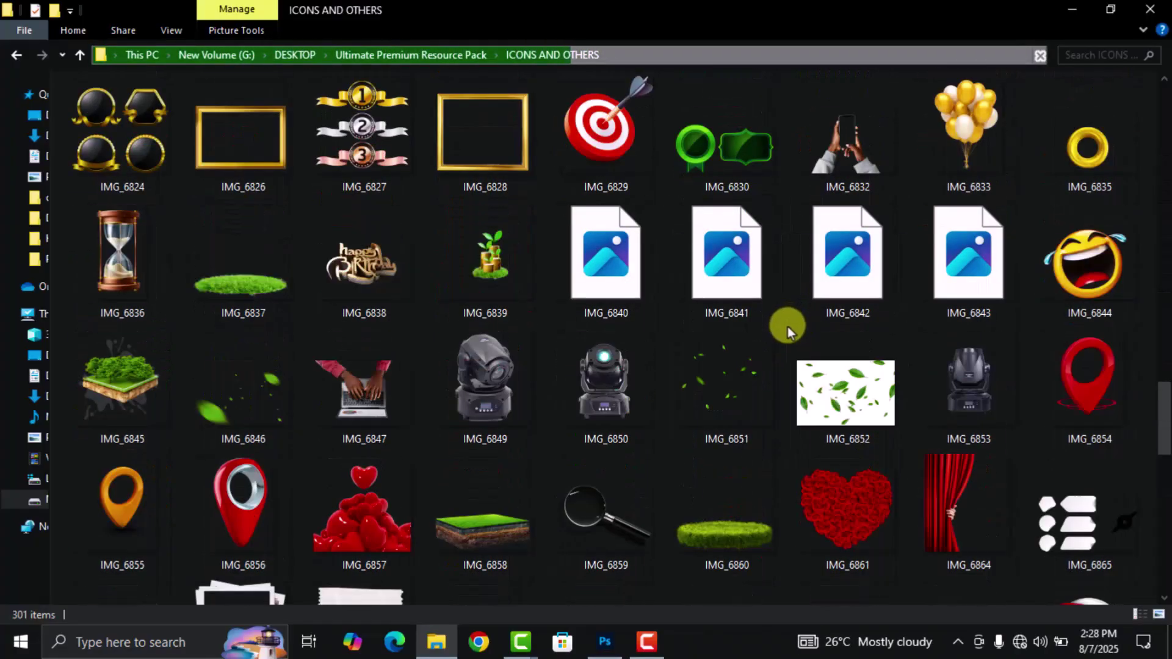
pyautogui.scroll(-5, 788, 327)
pyautogui.scroll(10, 787, 327)
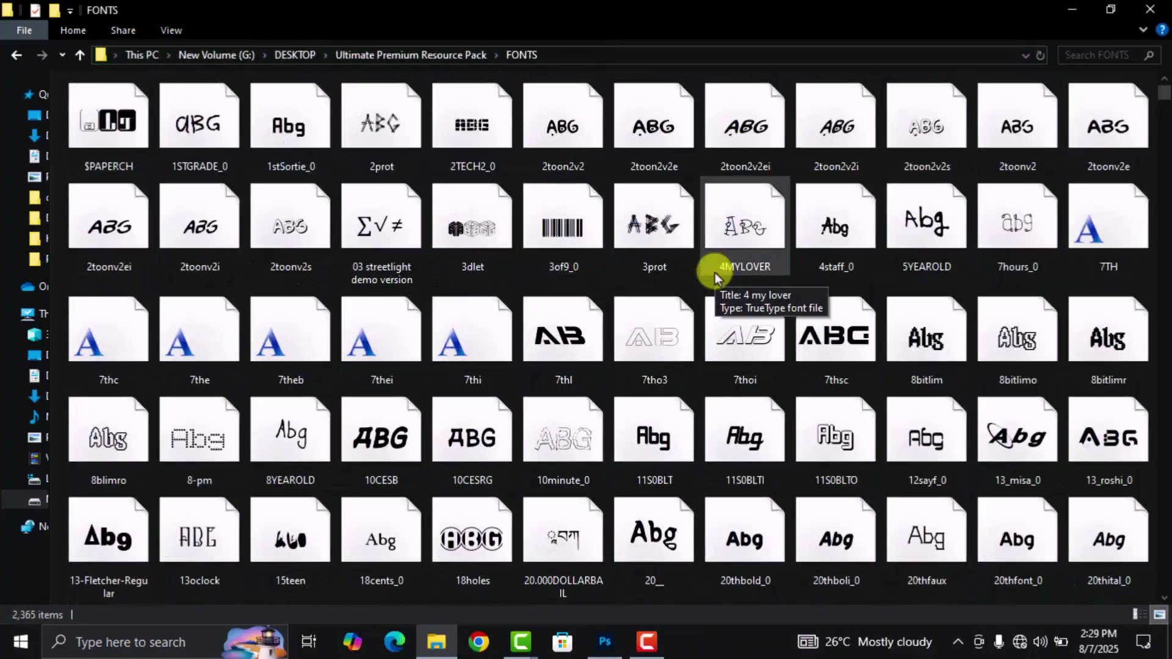
pyautogui.scroll(-3, 716, 273)
pyautogui.scroll(-20, 716, 274)
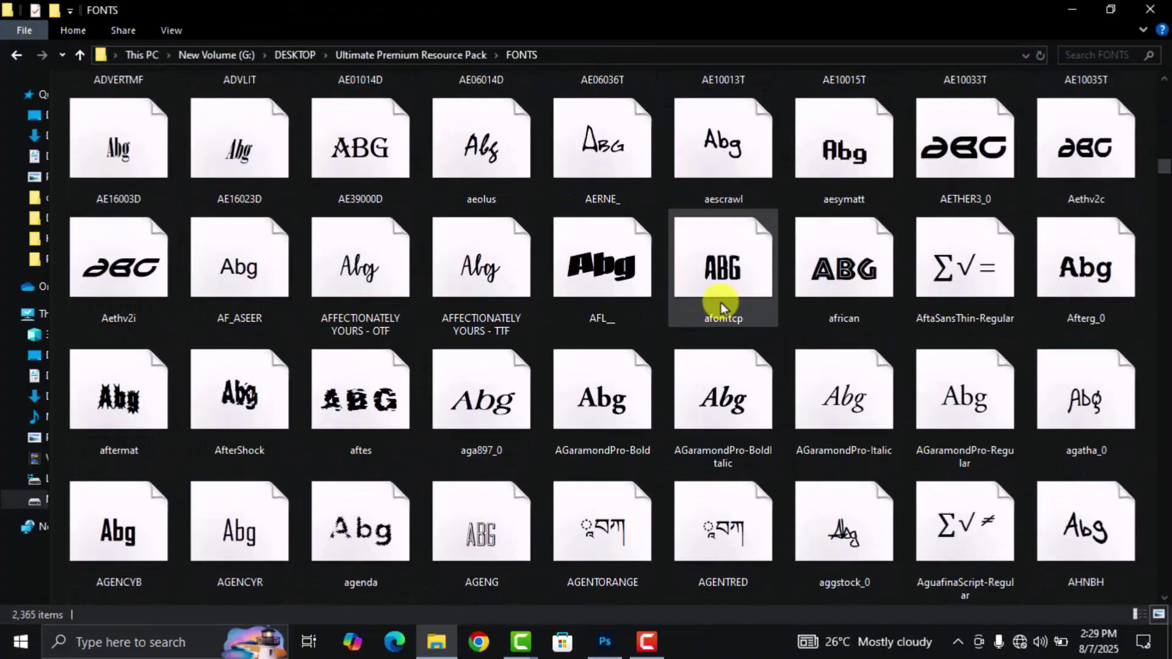
pyautogui.scroll(-20, 721, 306)
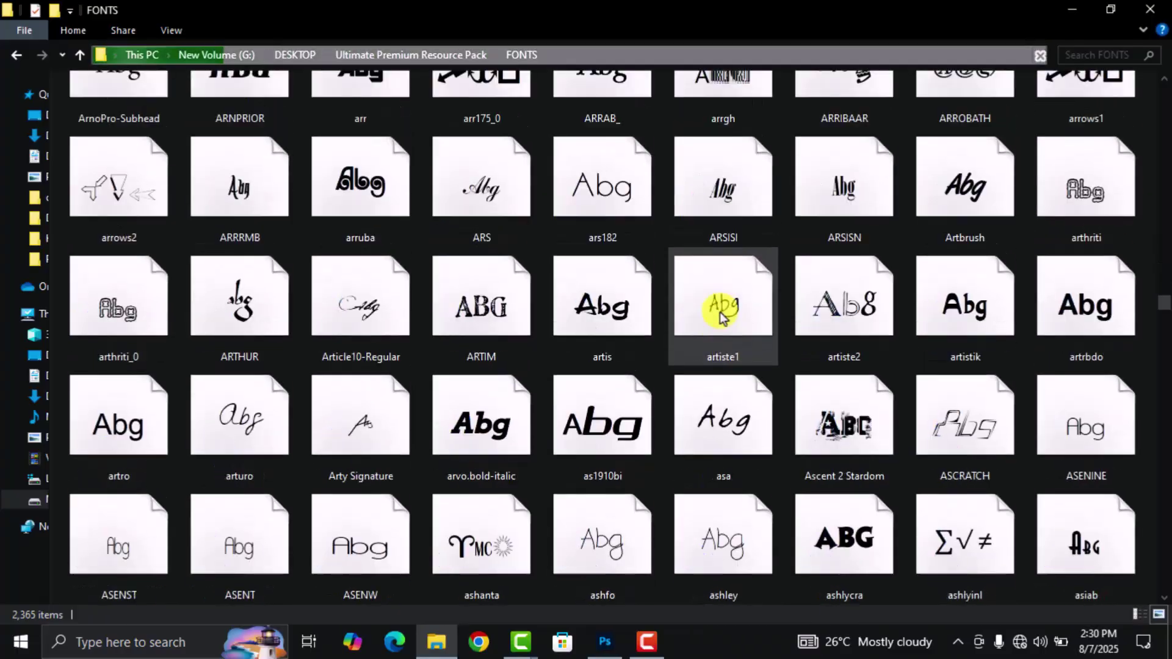
pyautogui.scroll(-20, 786, 340)
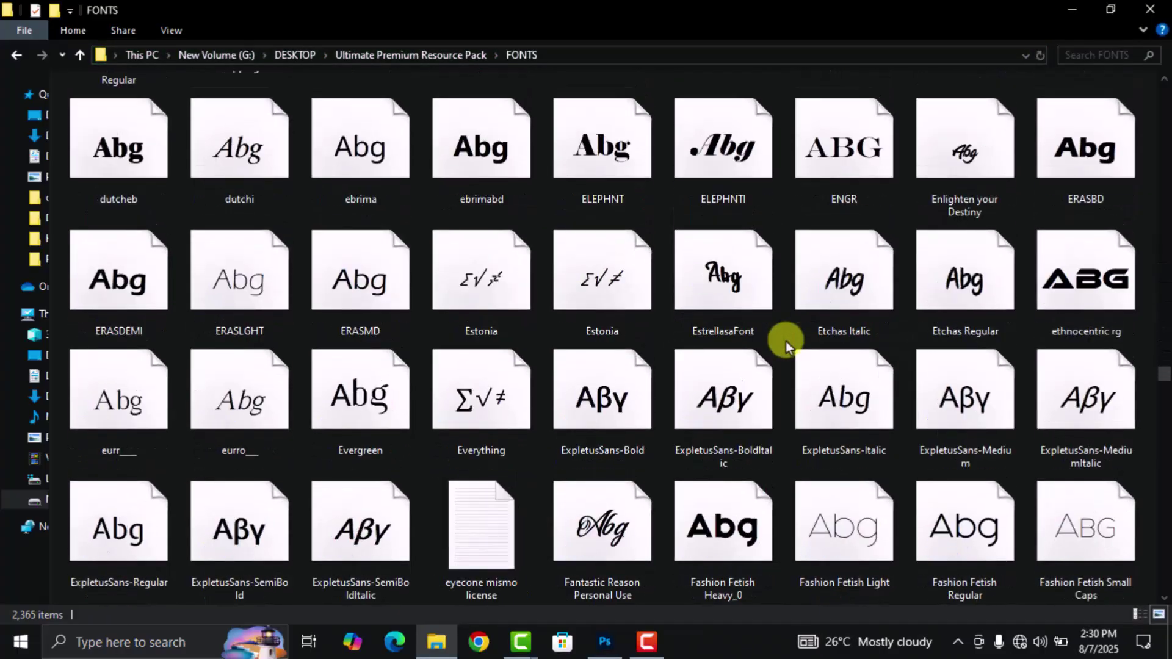
pyautogui.scroll(-5, 786, 342)
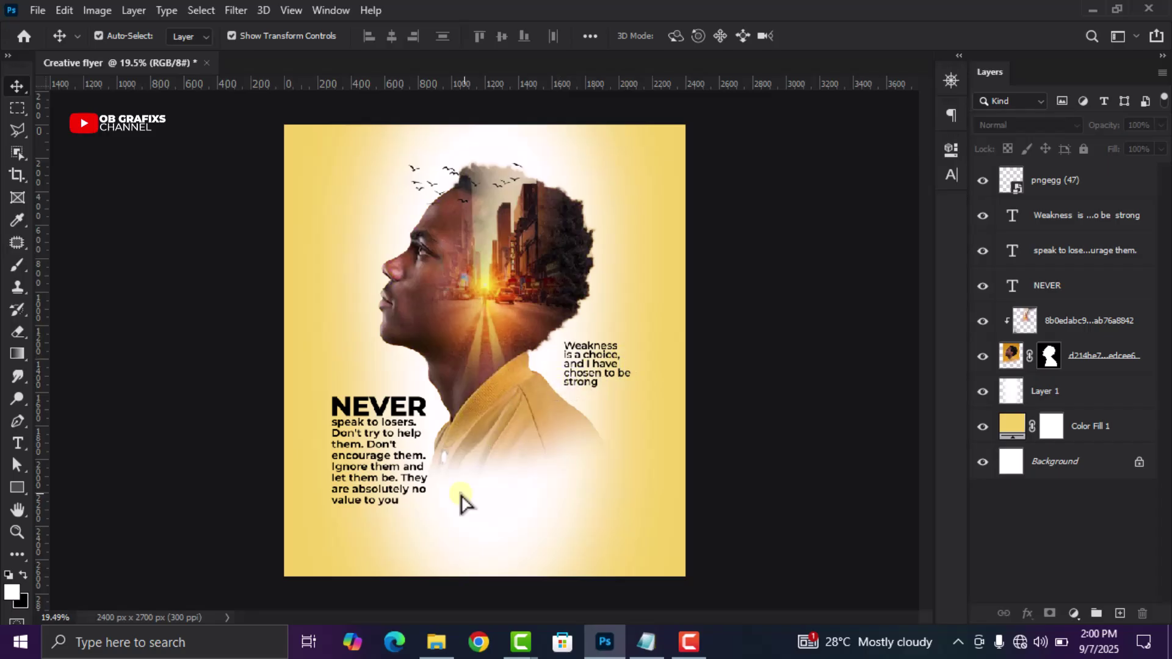
# Place the IMG_6913 cloud image onto the flyer as a new layer
pyautogui.click(436, 642)
pyautogui.click(452, 342)
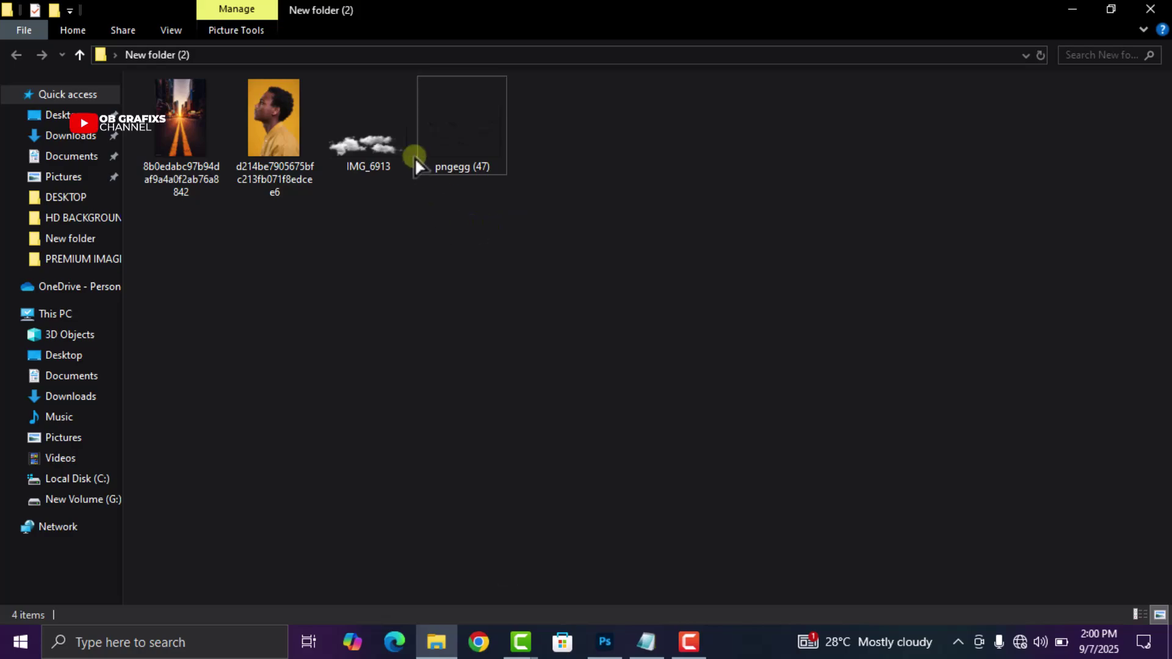
pyautogui.moveTo(375, 148); pyautogui.dragTo(491, 219)
pyautogui.press('Return')
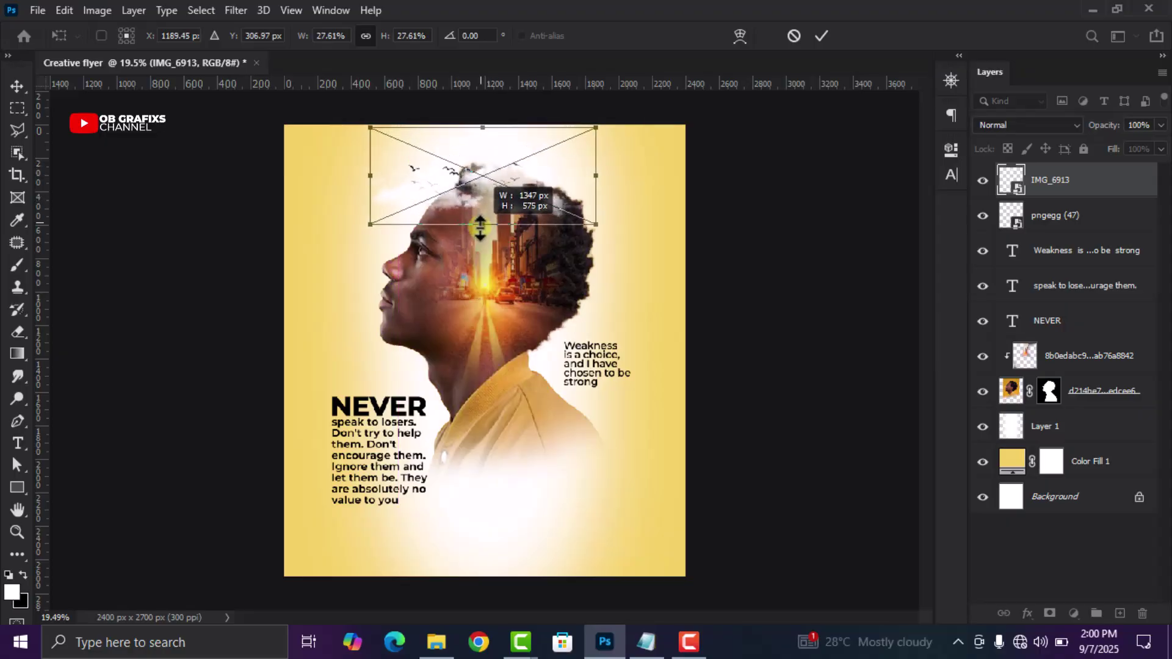
# Enlarge the clouds to about 27.61% across the top of the head, then nudge the portrait down
pyautogui.moveTo(487, 165); pyautogui.dragTo(510, 178)
pyautogui.click(822, 35)
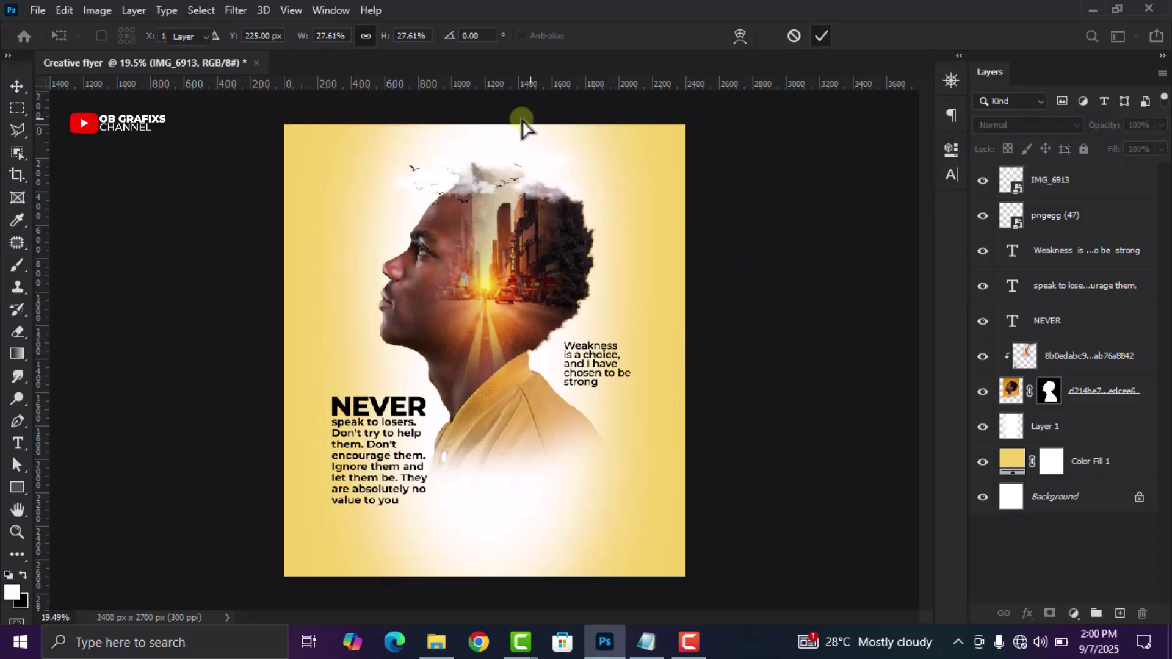
pyautogui.hotkey('ctrl', '0')
pyautogui.scroll(-1, 544, 231)
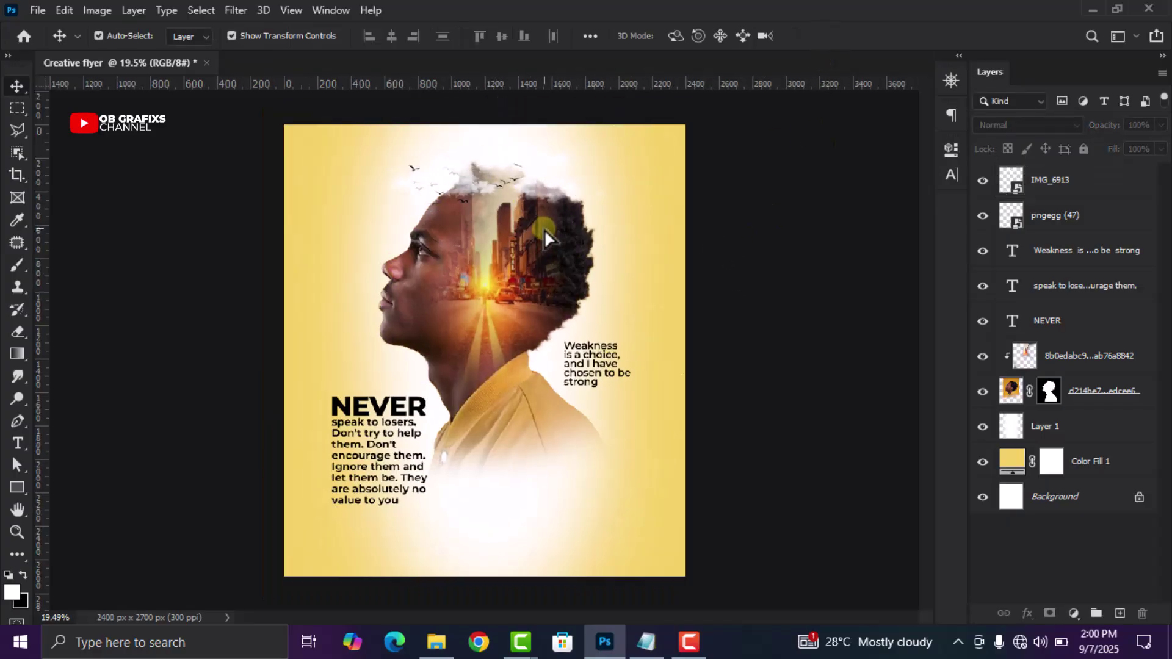
pyautogui.click(513, 433)
pyautogui.hotkey('shift', 'Down')
pyautogui.hotkey('shift', 'Down')
pyautogui.hotkey('shift', 'Down')
pyautogui.hotkey('shift', 'Down')
pyautogui.hotkey('shift', 'Down')
pyautogui.hotkey('shift', 'Down')
pyautogui.hotkey('shift', 'Down')
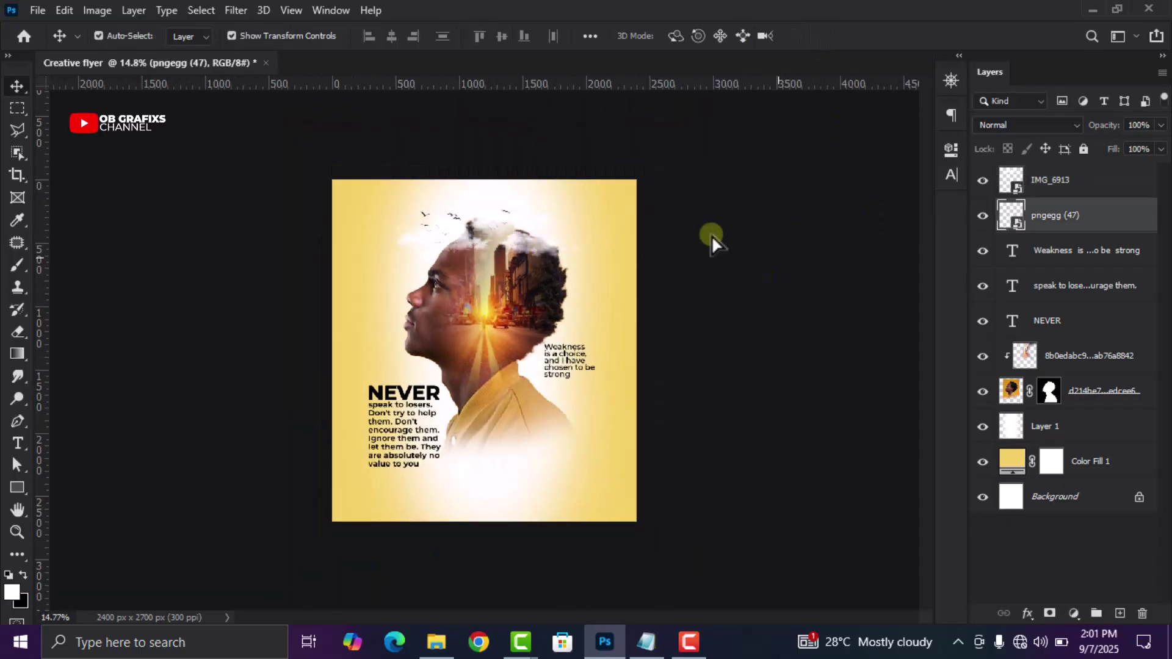
# Apply Hue/Saturation to the city layer with Hue +14 and Saturation +60
pyautogui.click(712, 236)
pyautogui.scroll(3, 497, 157)
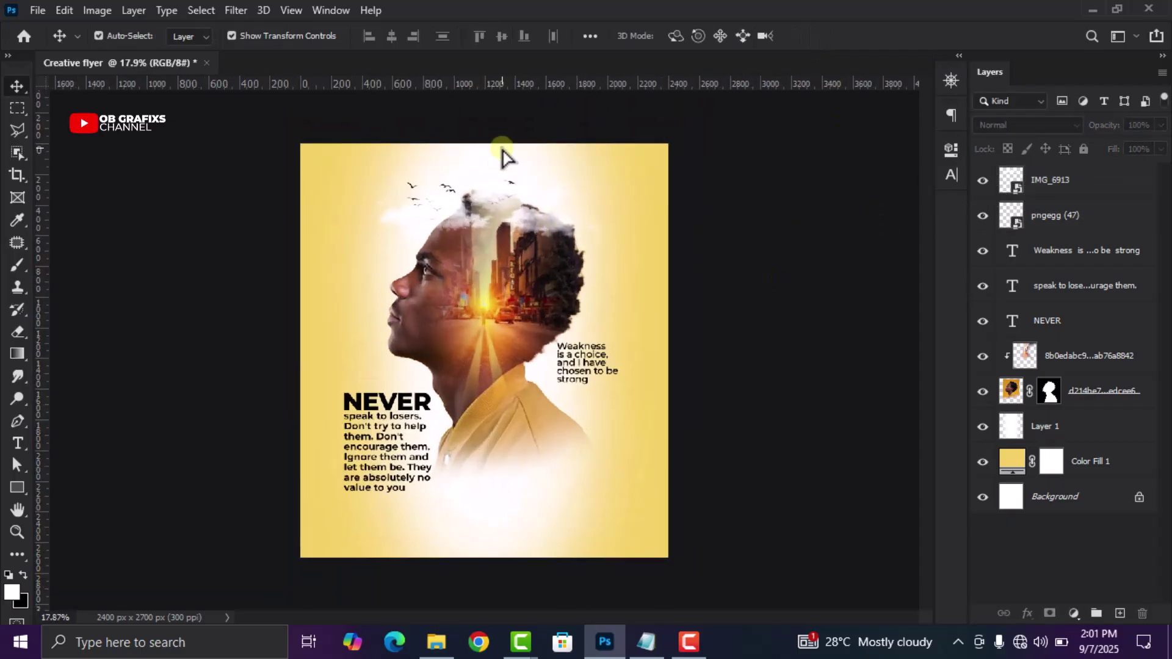
pyautogui.click(542, 459)
pyautogui.click(517, 321)
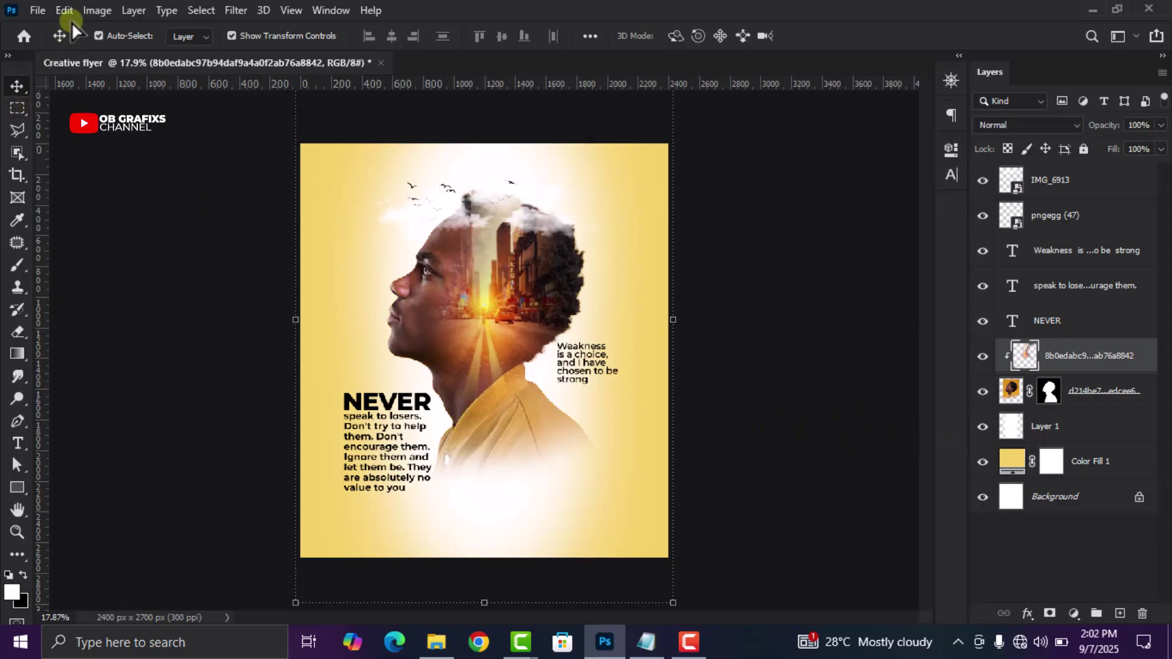
pyautogui.click(101, 10)
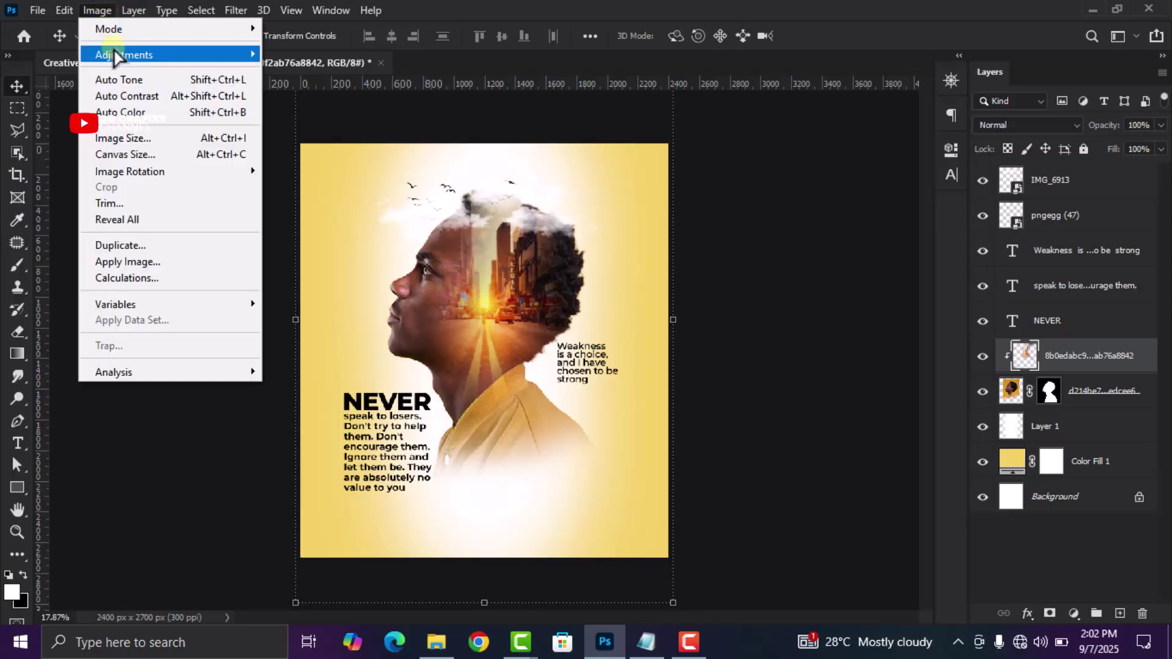
pyautogui.moveTo(119, 54)
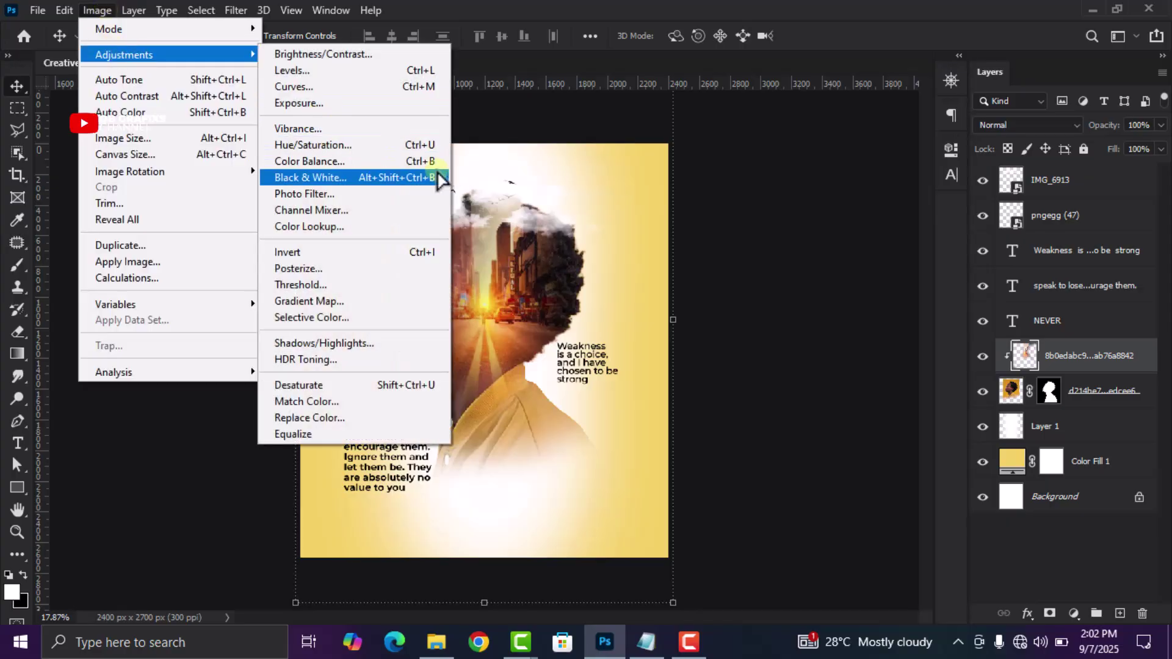
pyautogui.click(398, 145)
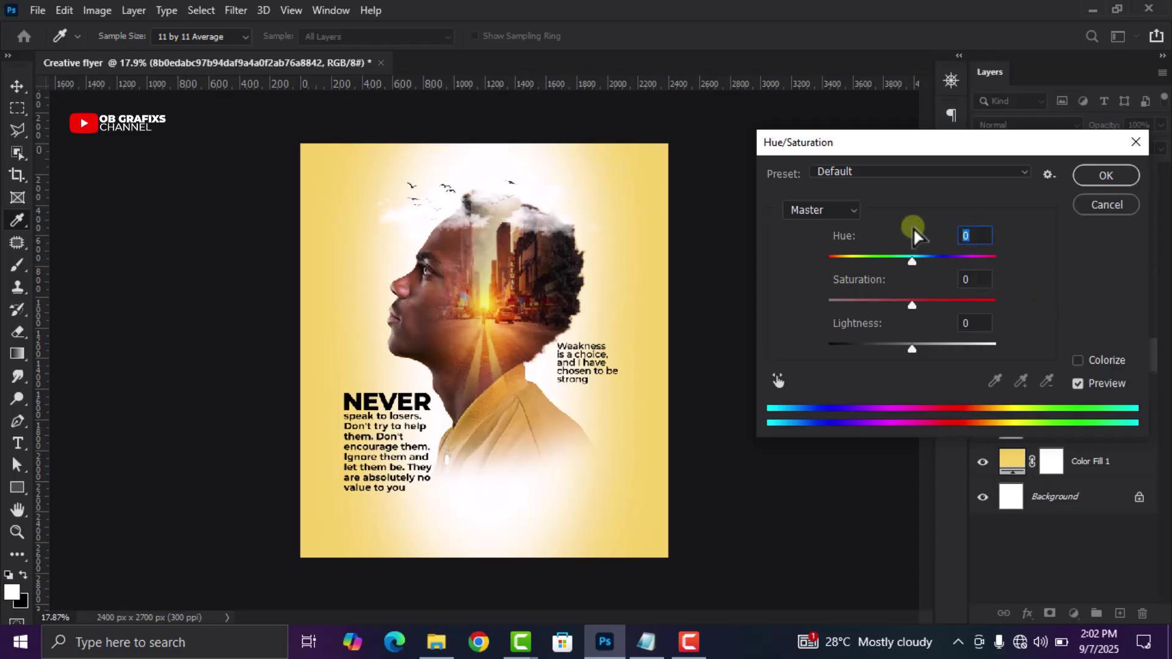
pyautogui.write('14')
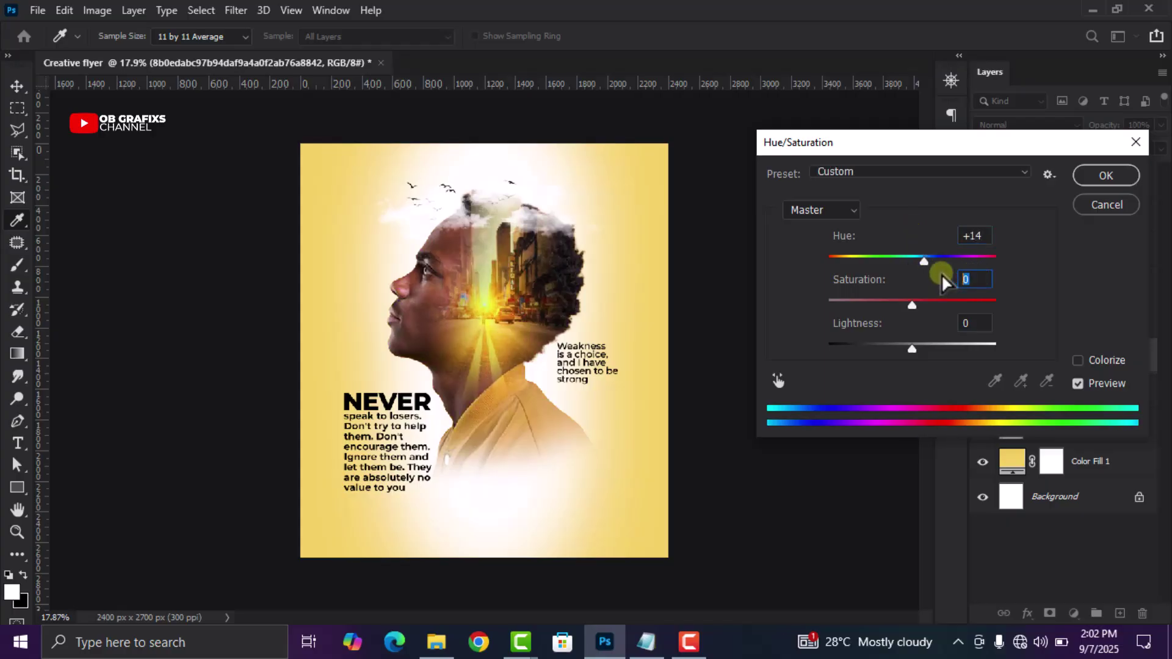
pyautogui.write('+60')
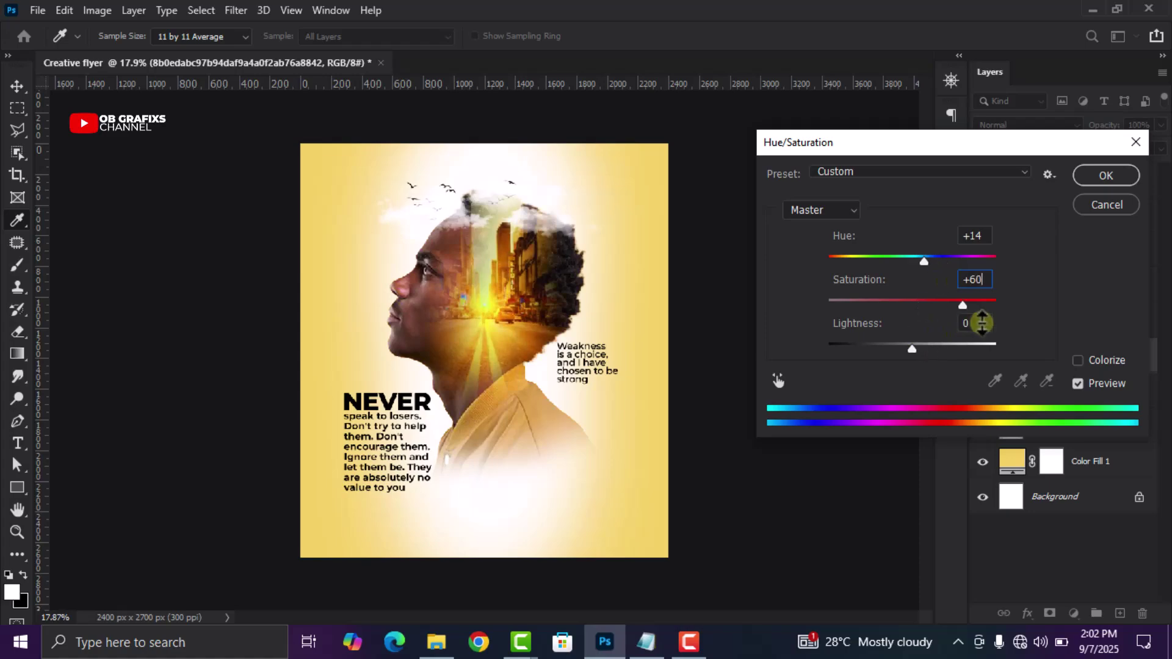
pyautogui.write('+18')
pyautogui.click(1106, 175)
pyautogui.press('v')
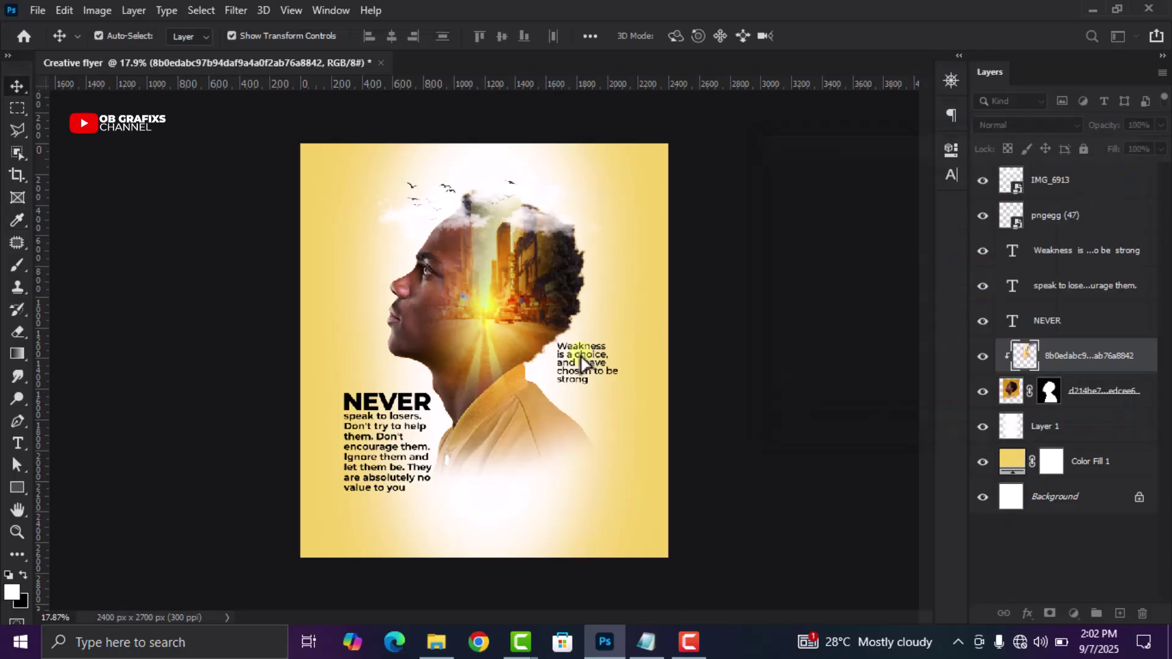
pyautogui.hotkey('ctrl', '-')
# Scale the city image up slightly and raise it inside the head
pyautogui.moveTo(484, 559); pyautogui.dragTo(484, 576)
pyautogui.moveTo(505, 343); pyautogui.dragTo(504, 332)
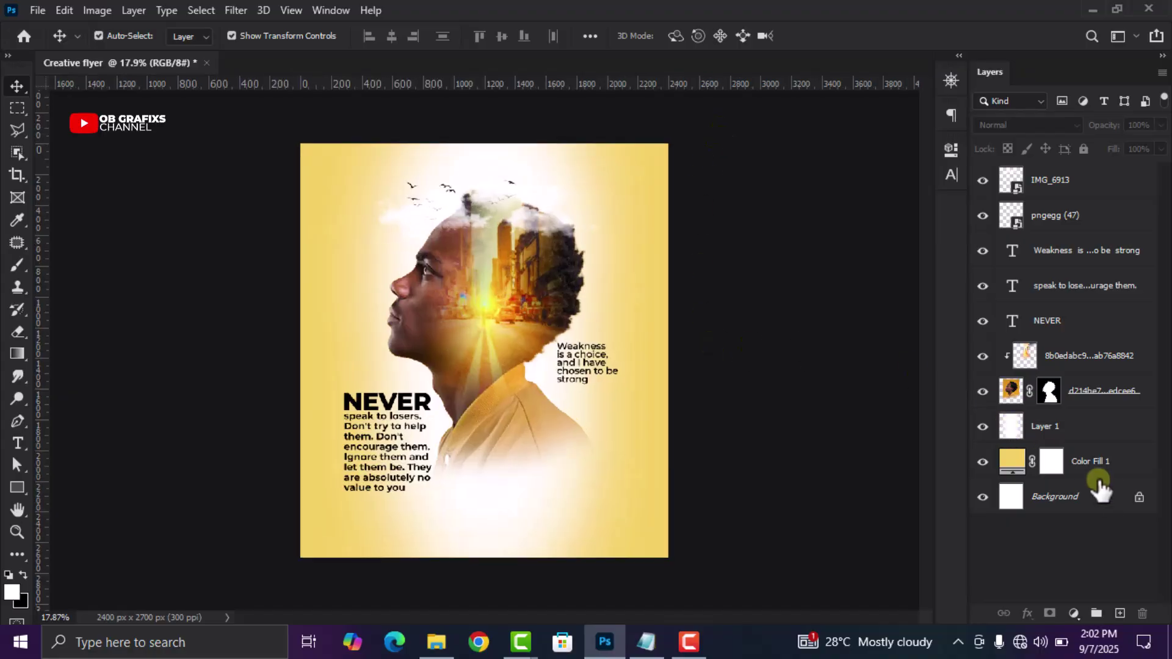
pyautogui.click(1111, 426)
# Group all layers from IMG_6913 through Color Fill 1 into Group 1
pyautogui.click(1078, 392)
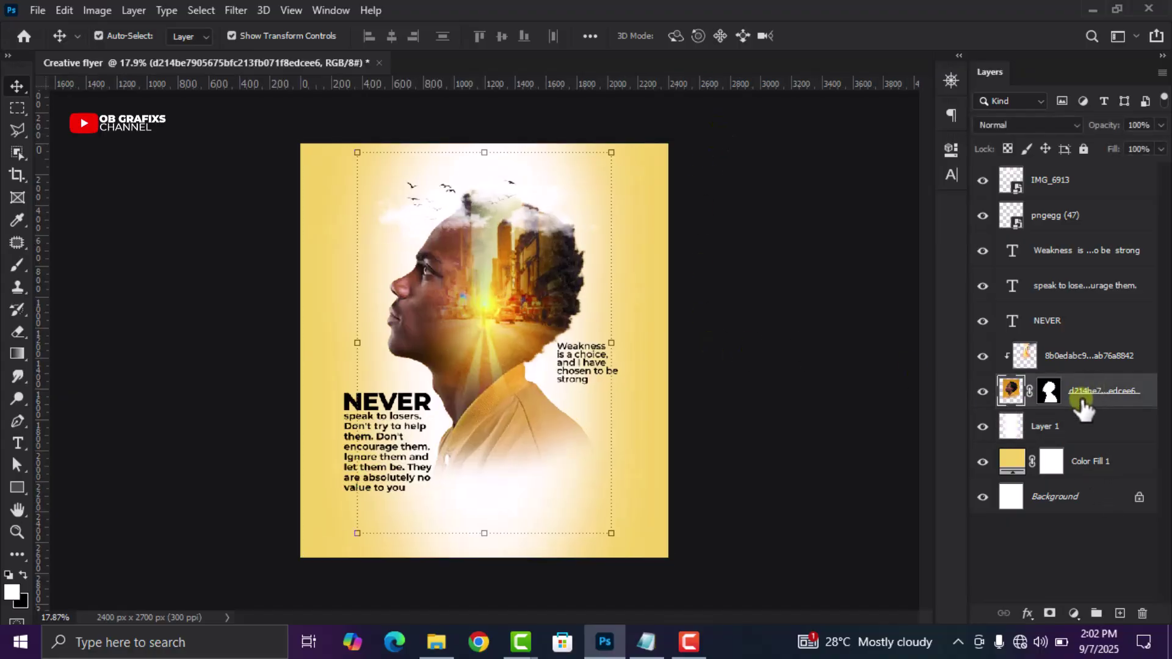
pyautogui.click(1084, 462)
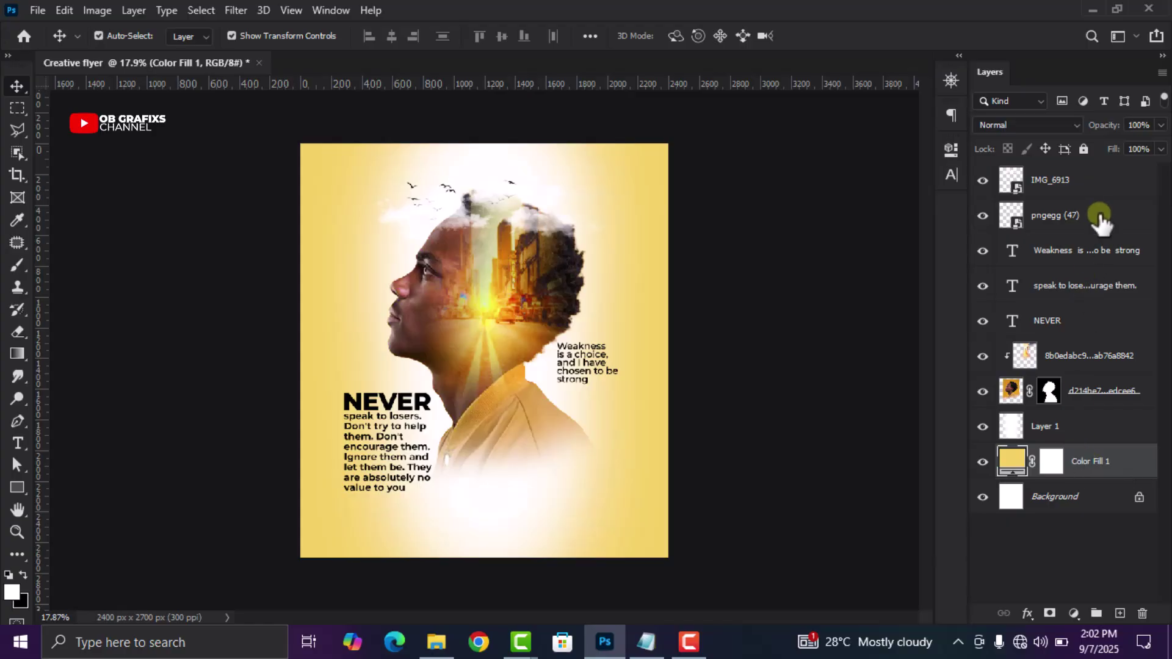
pyautogui.click(1133, 461)
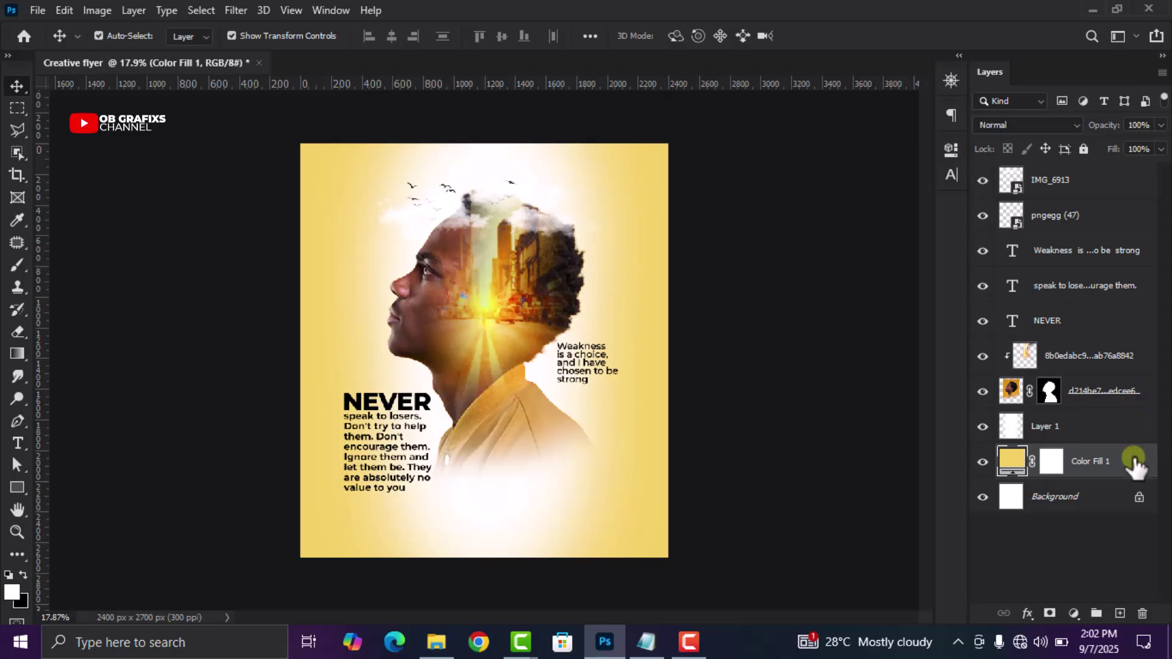
pyautogui.keyDown('shift'); pyautogui.click(1096, 182); pyautogui.keyUp('shift')
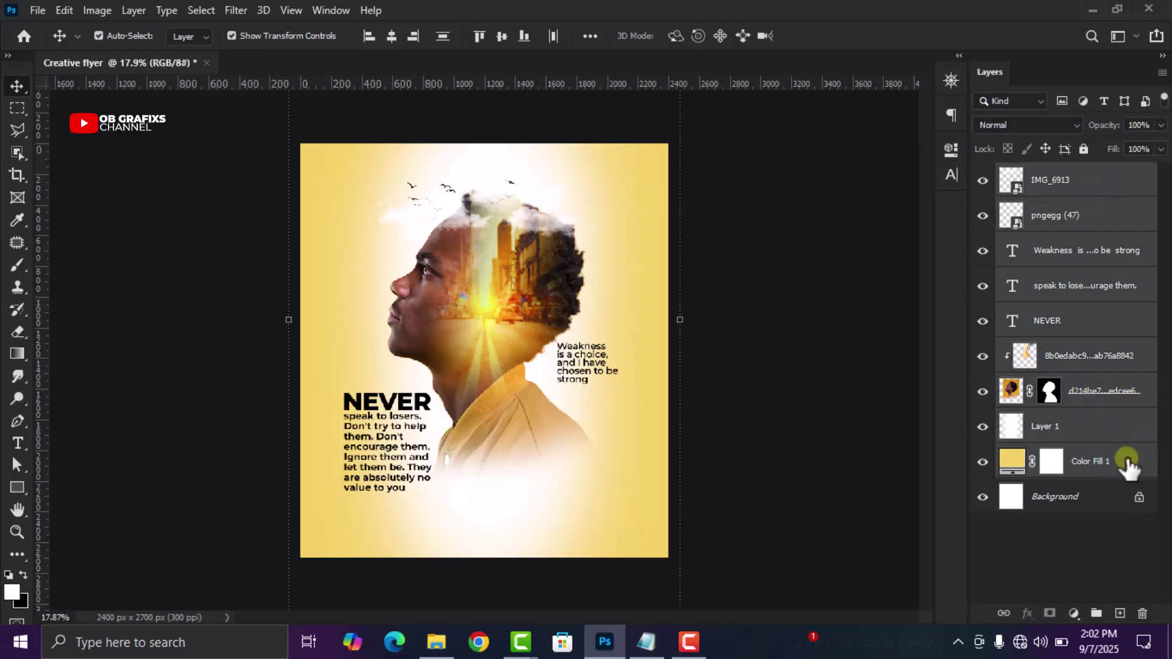
pyautogui.moveTo(1125, 460); pyautogui.dragTo(1109, 608)
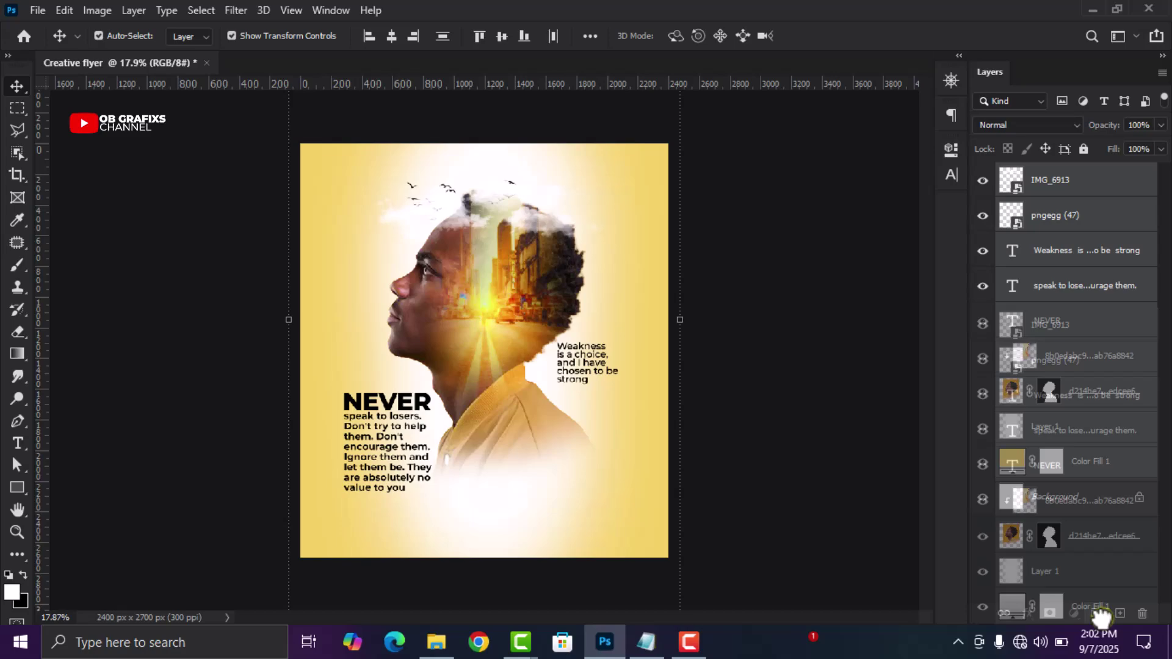
pyautogui.moveTo(1101, 618); pyautogui.dragTo(1096, 612)
pyautogui.click(815, 334)
pyautogui.scroll(-1, 612, 286)
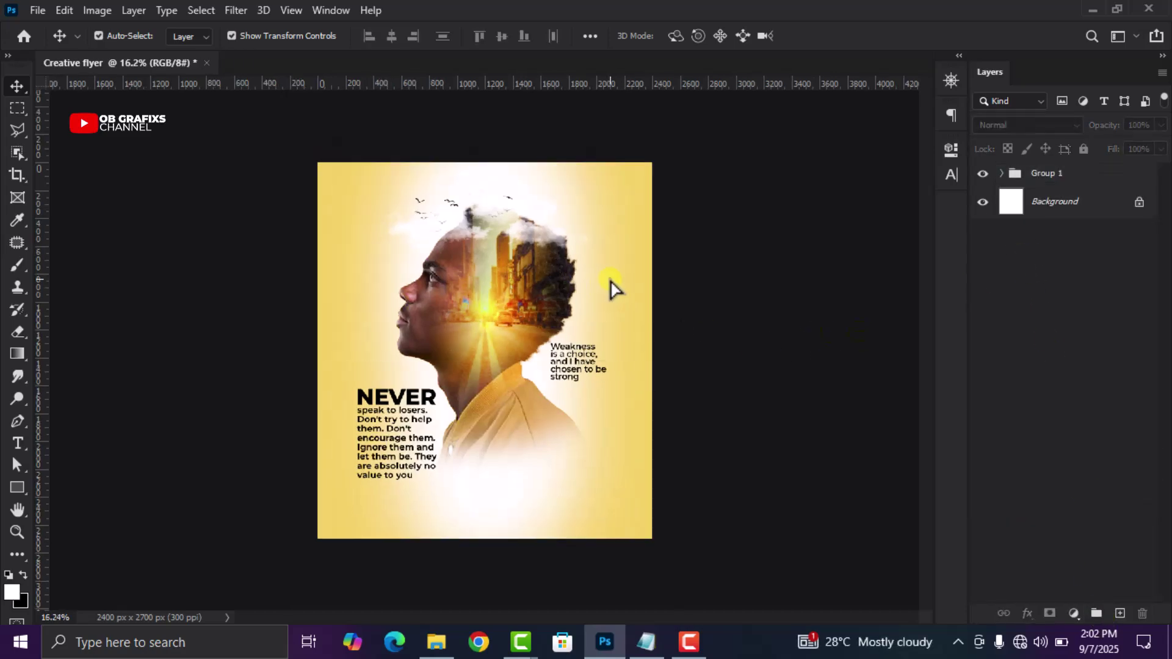